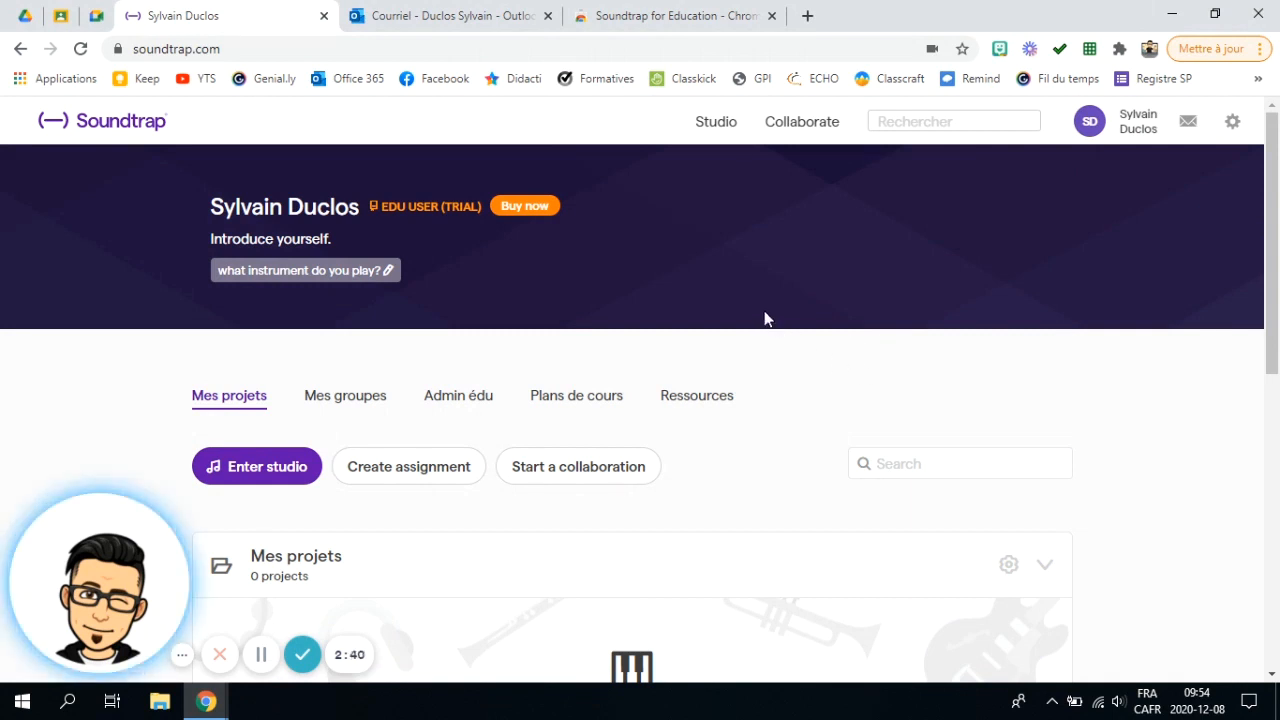
Step: Scroll down the empty profile page and enter the Soundtrap studio
scroll(357, 287, down, 2)
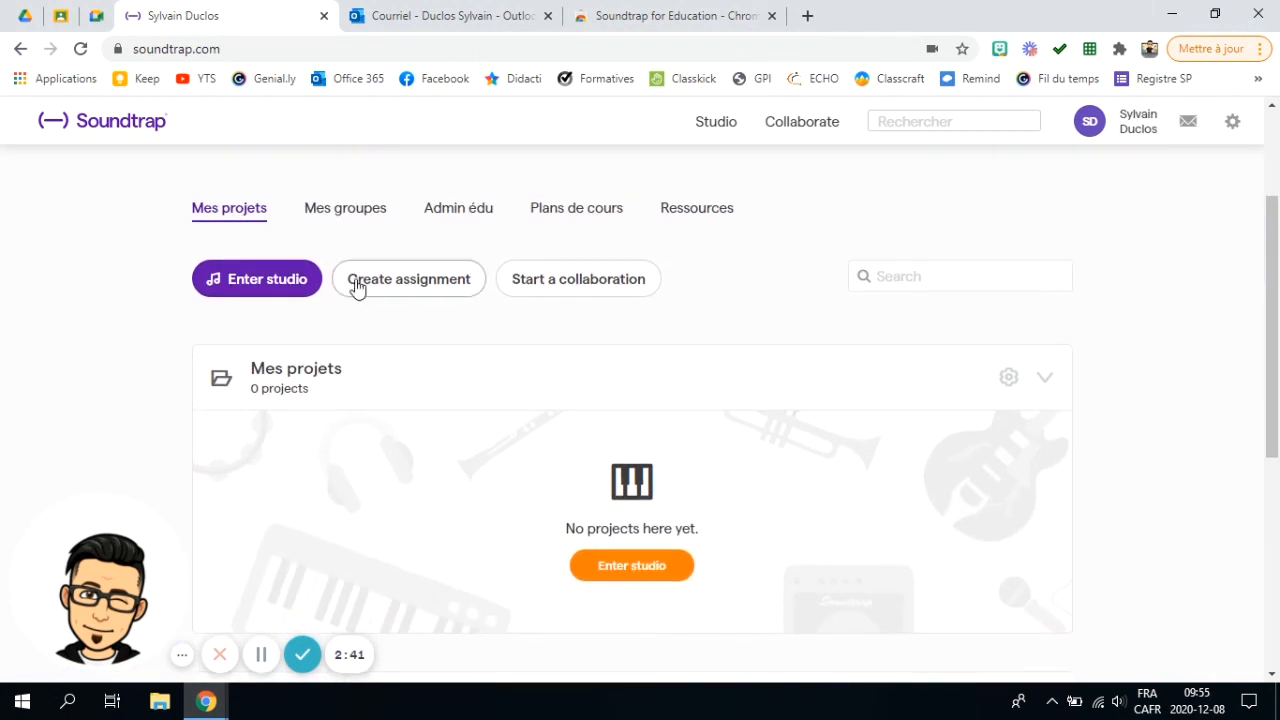
click(274, 293)
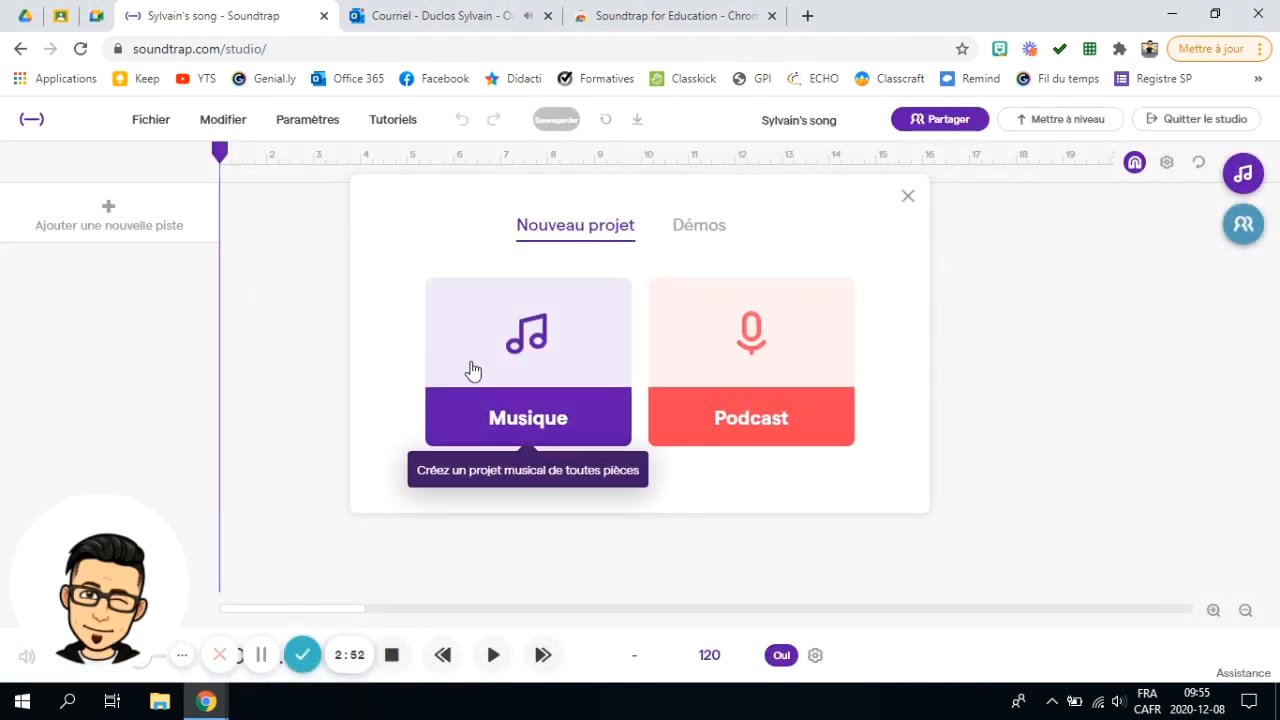
Step: Close the mail tab, create a new Podcast project, and bring up its Partager options
click(540, 16)
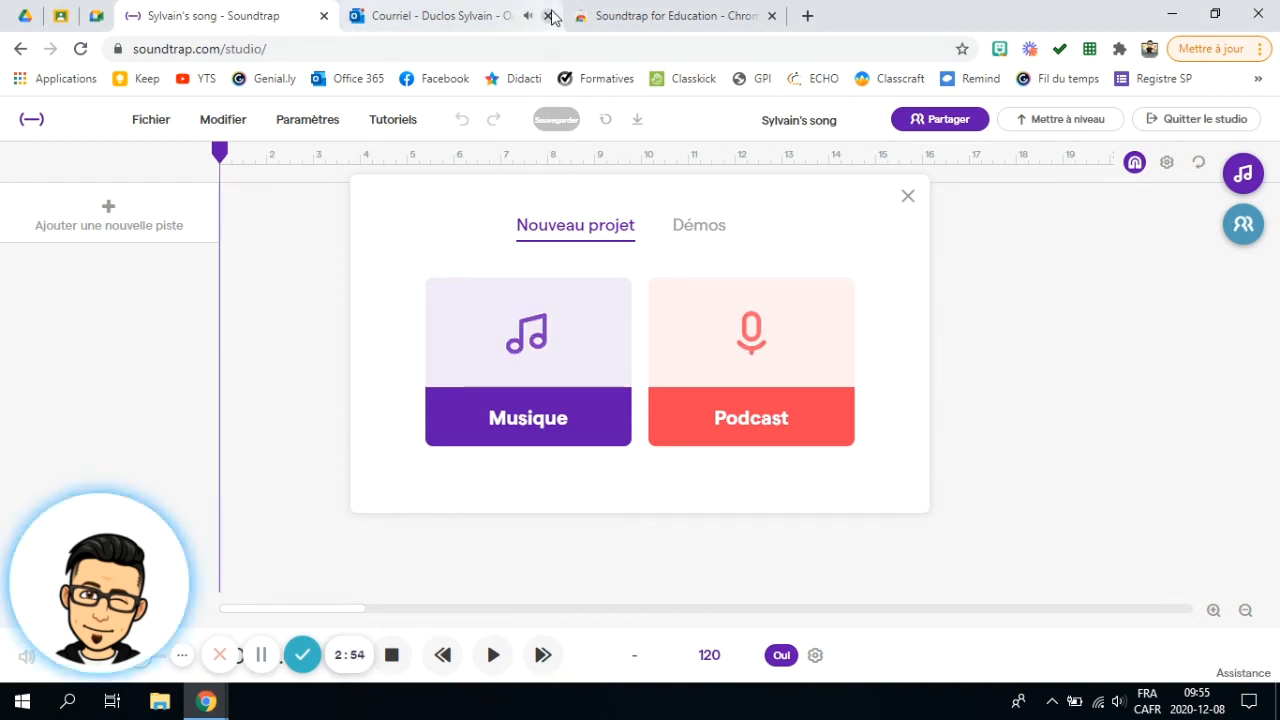
click(741, 353)
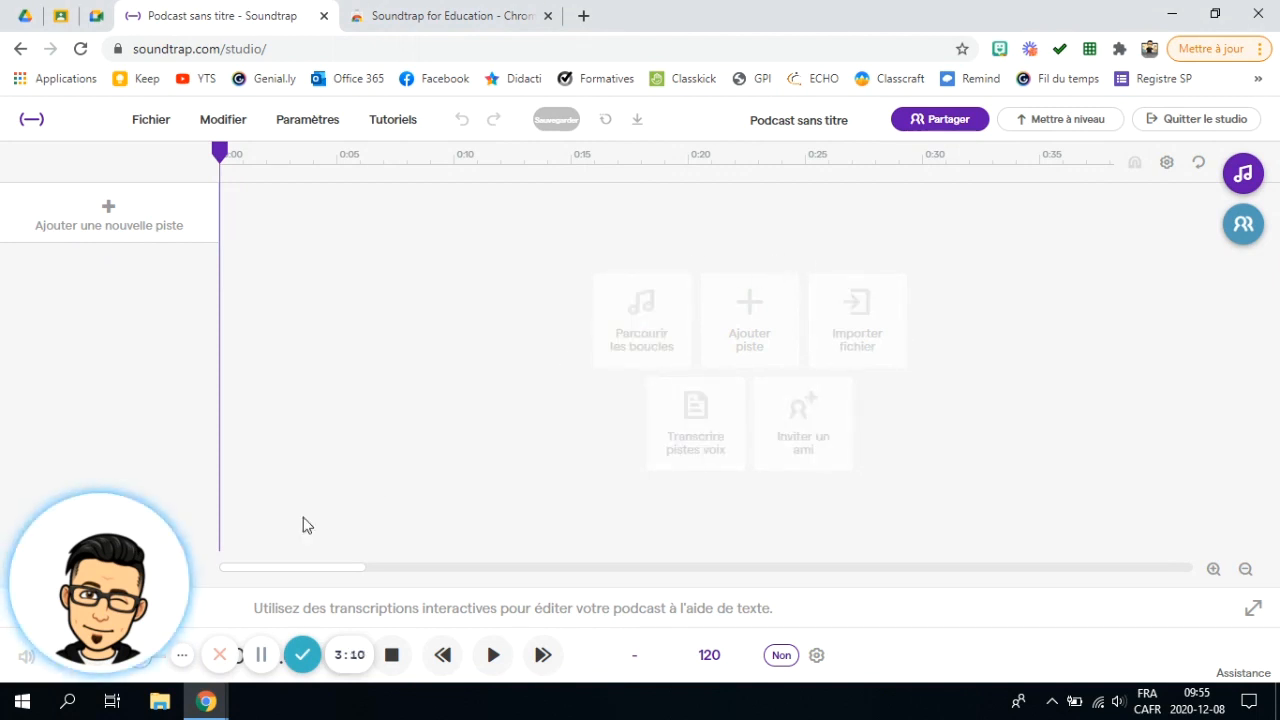
drag(106, 588, 106, 437)
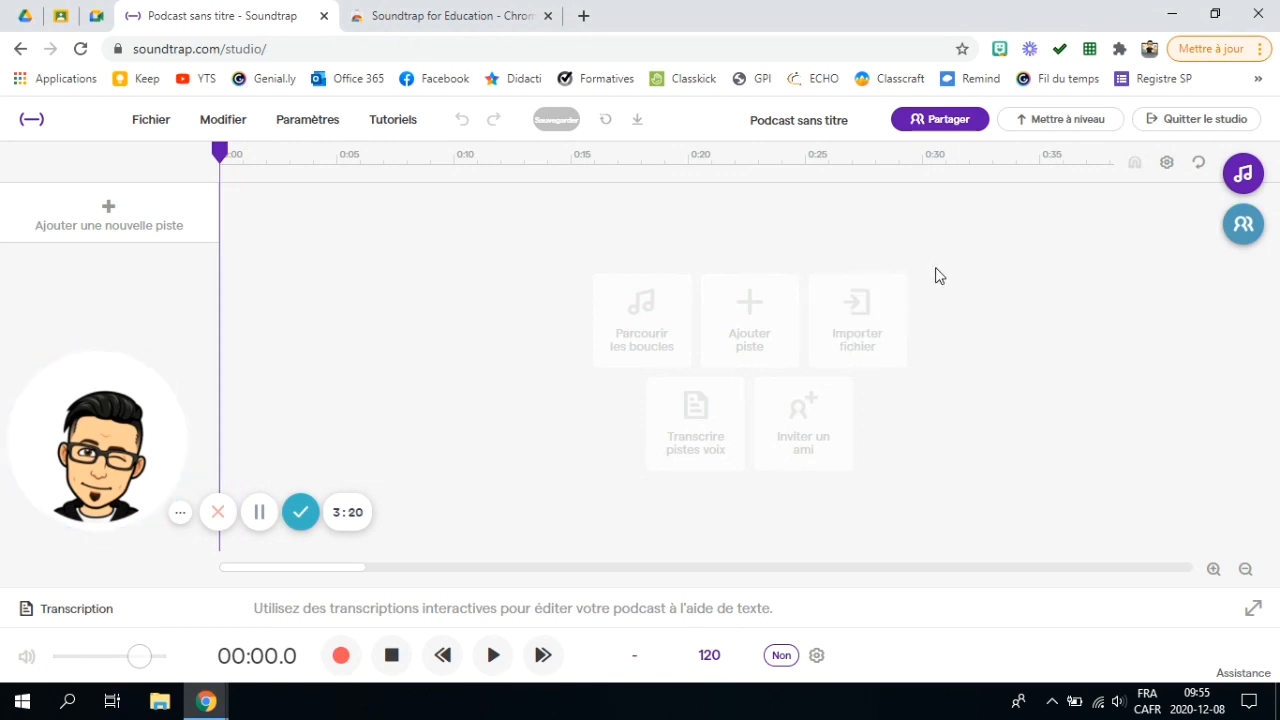
click(950, 121)
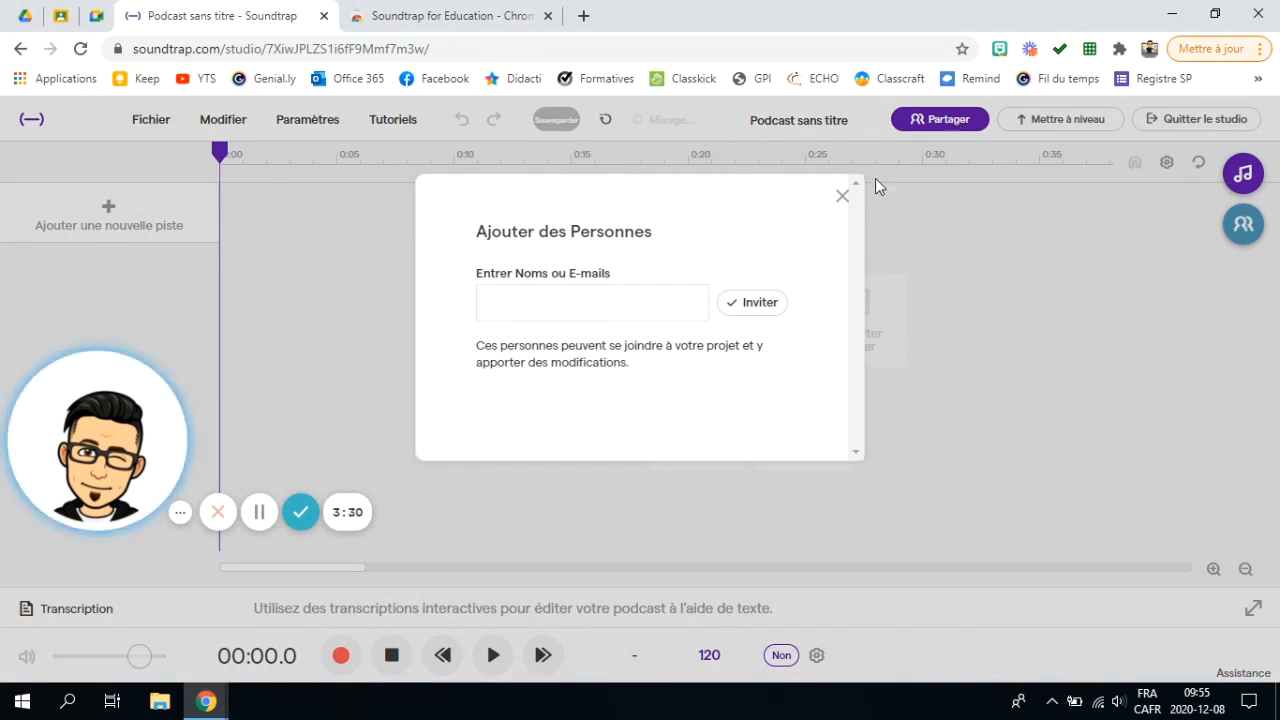
click(531, 305)
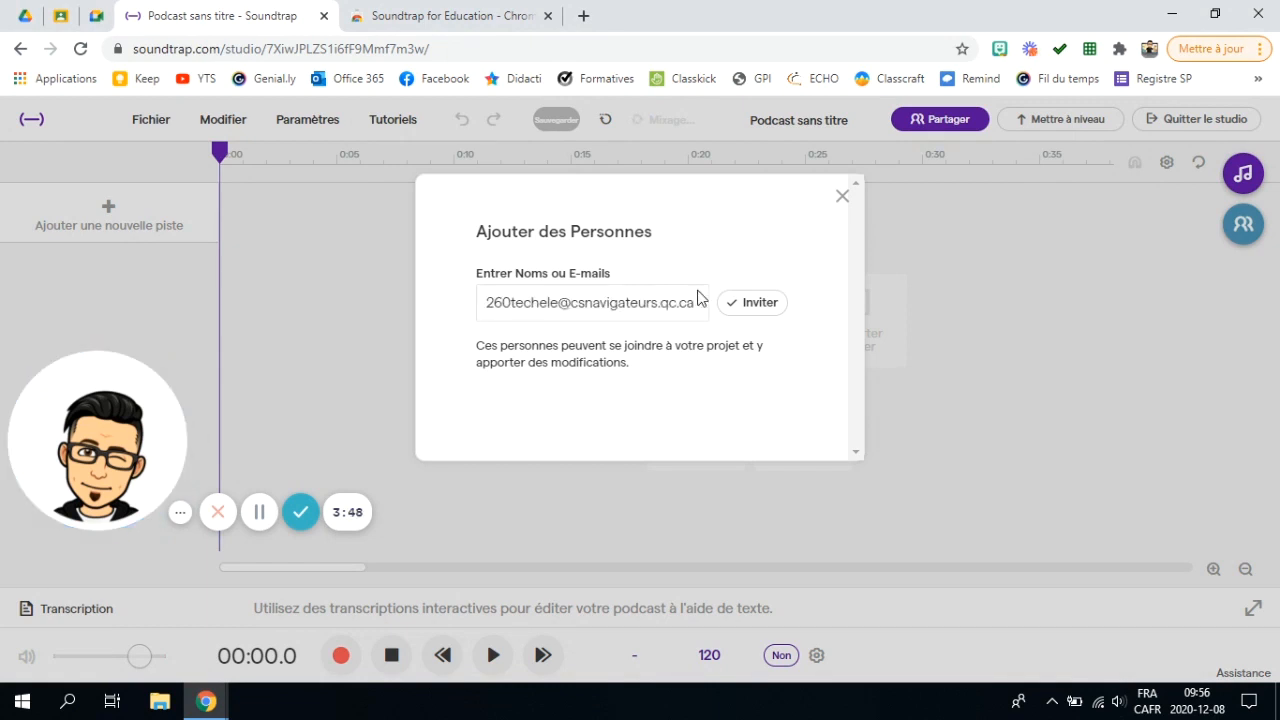
click(756, 304)
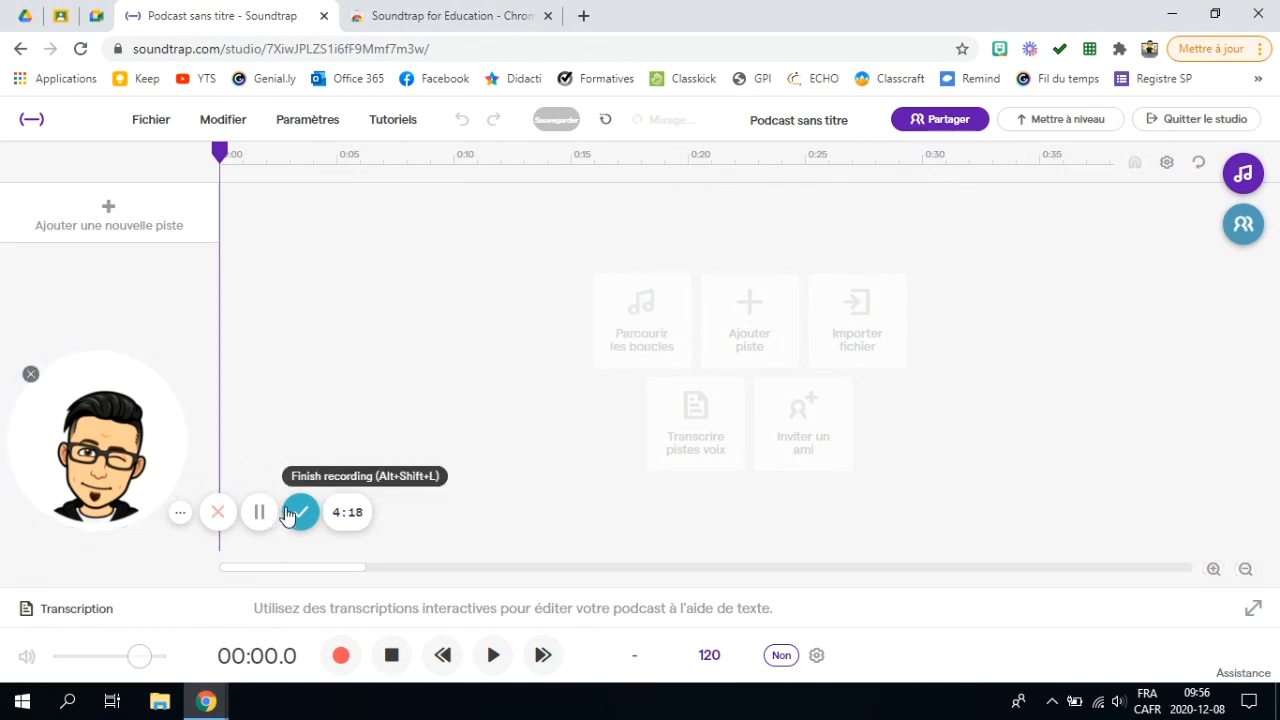
click(113, 218)
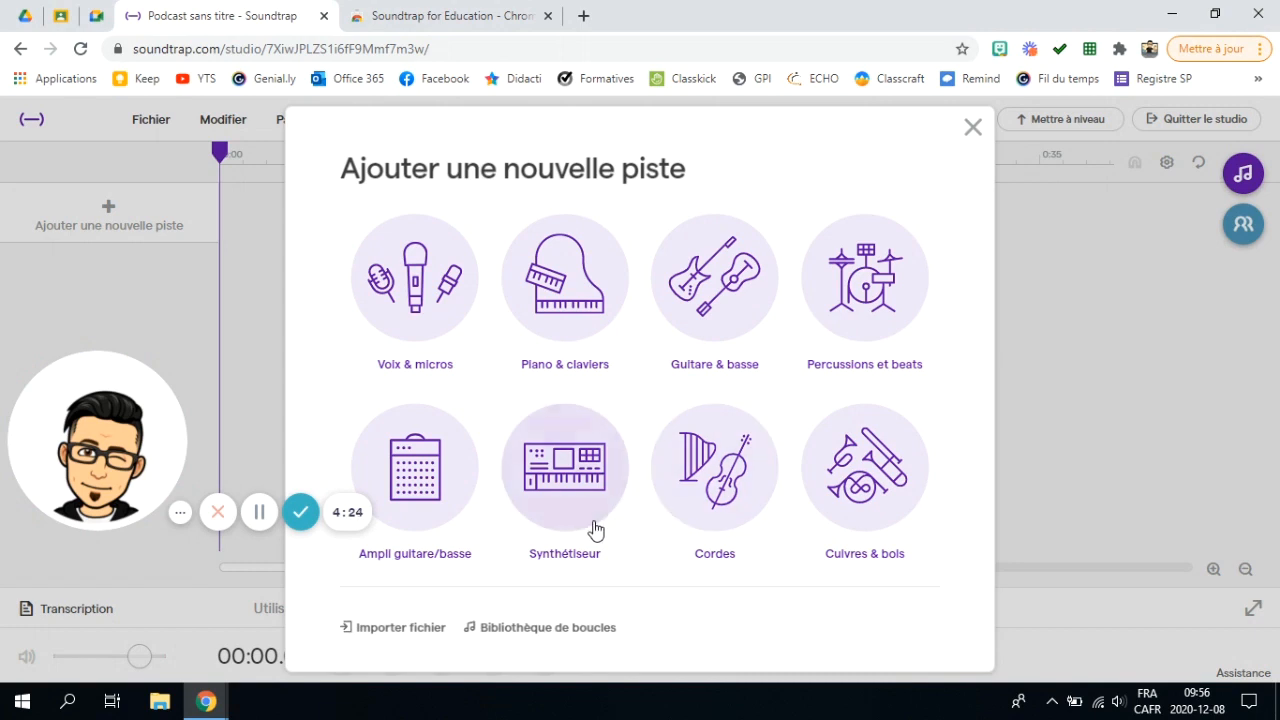
Step: Try Importer fichier, cancel the file dialogs, and return to the Ajouter une nouvelle piste chooser
click(399, 628)
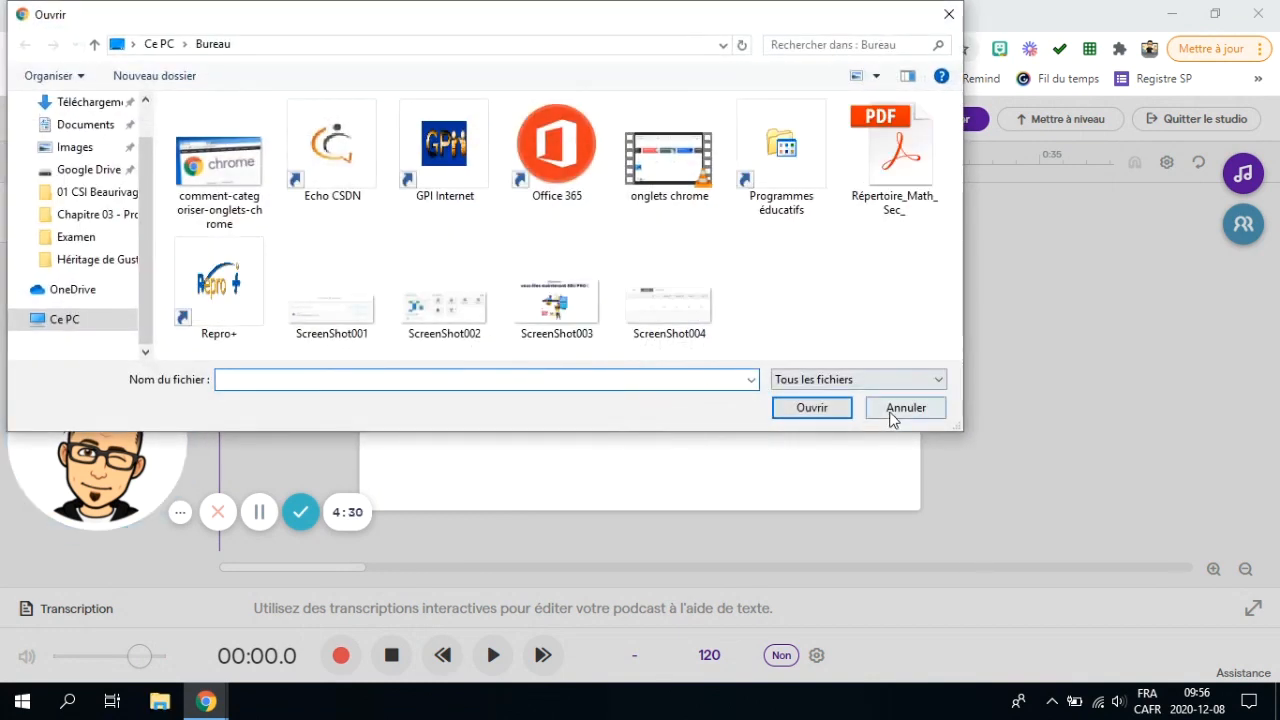
click(891, 412)
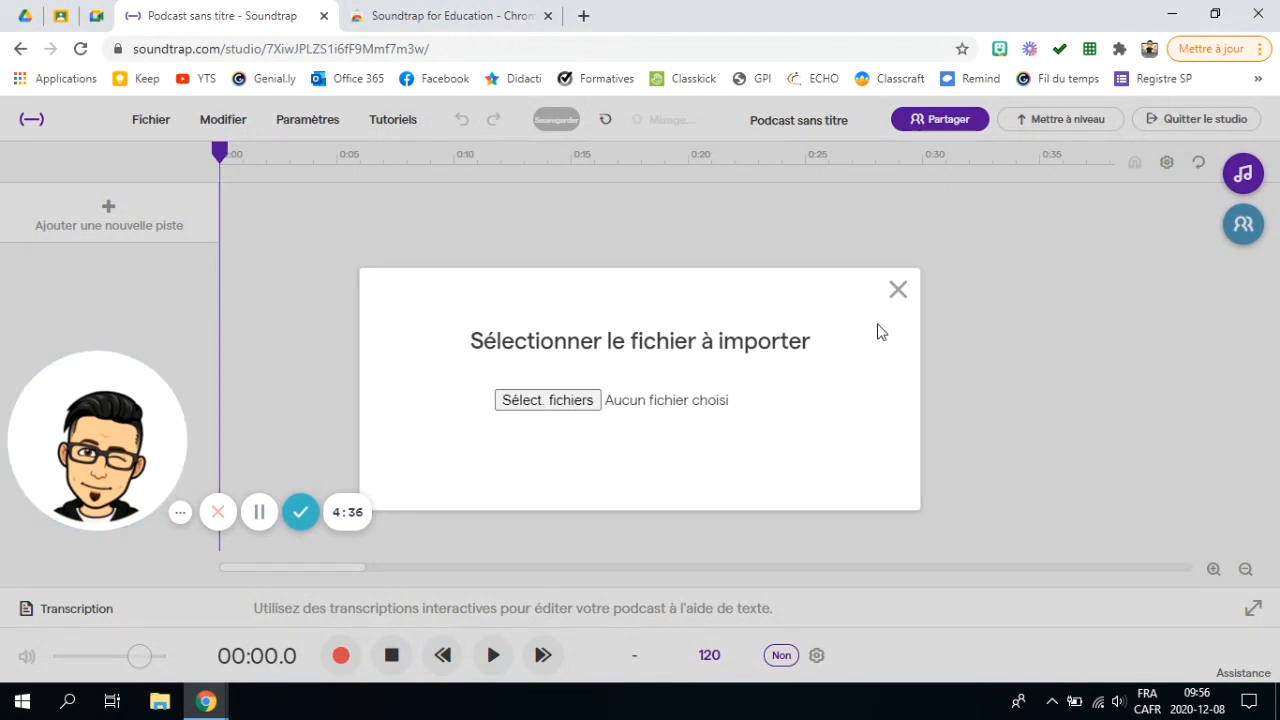
click(566, 402)
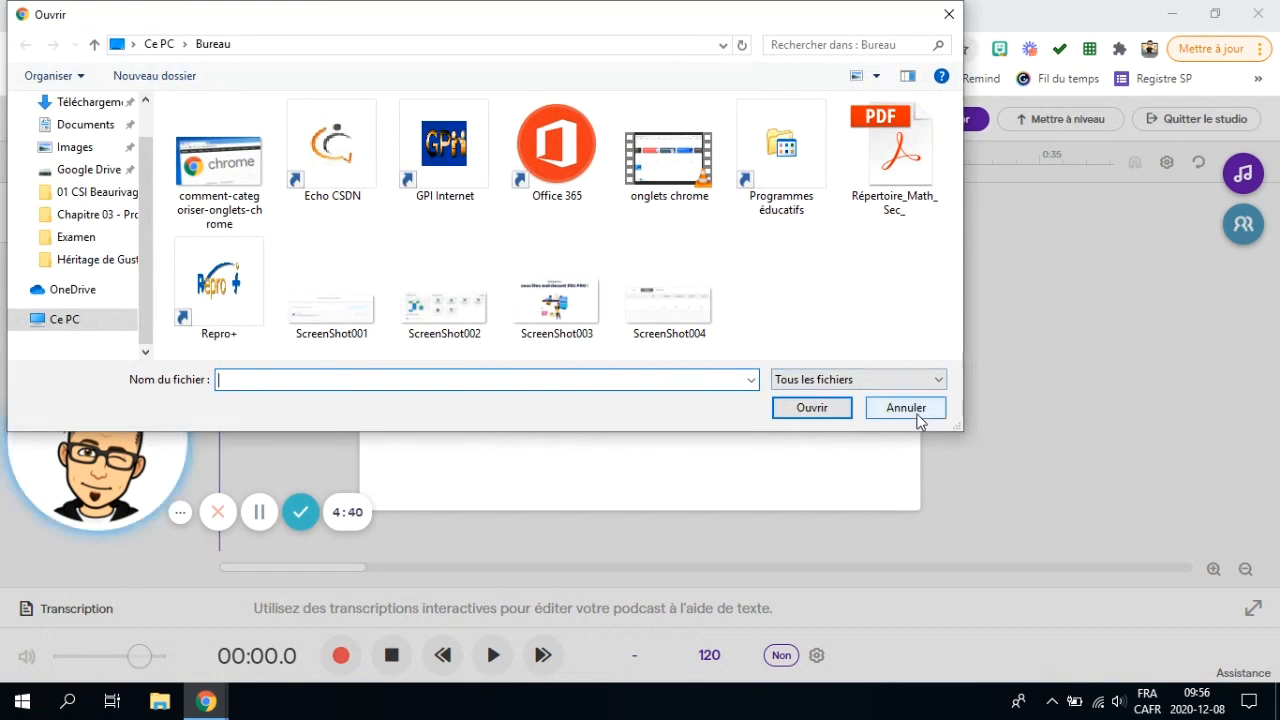
click(906, 408)
click(897, 290)
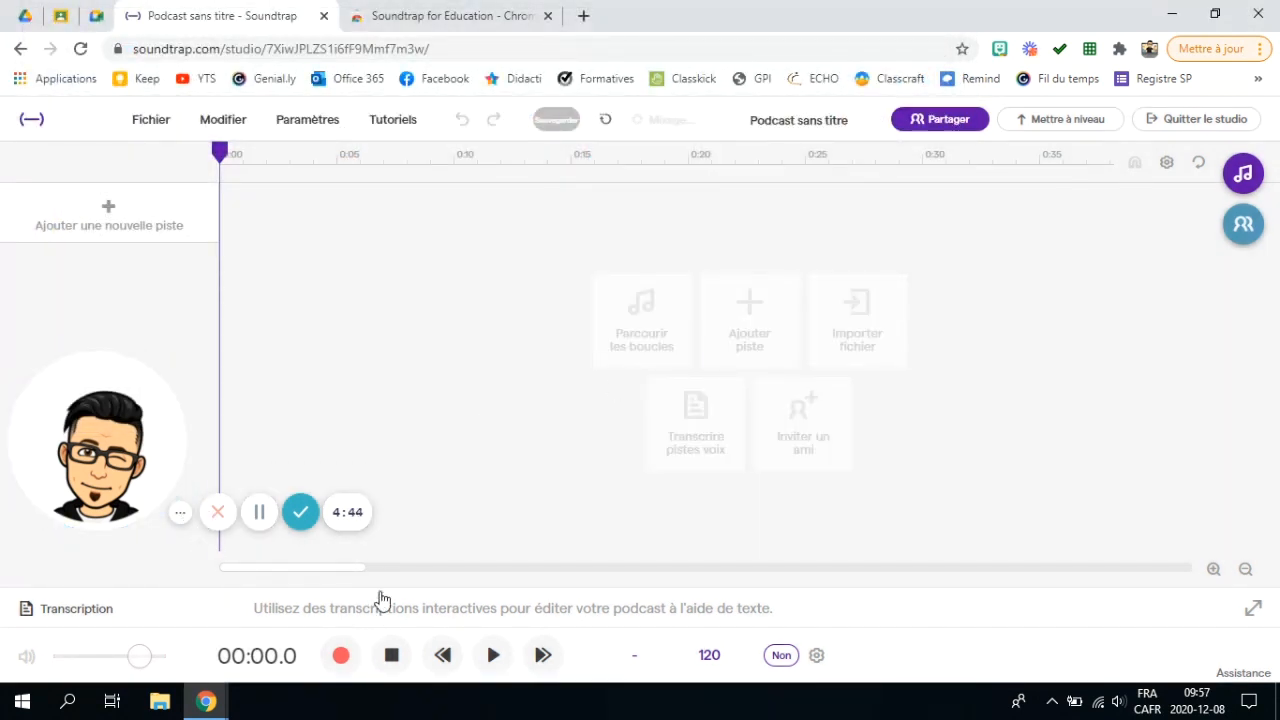
click(89, 213)
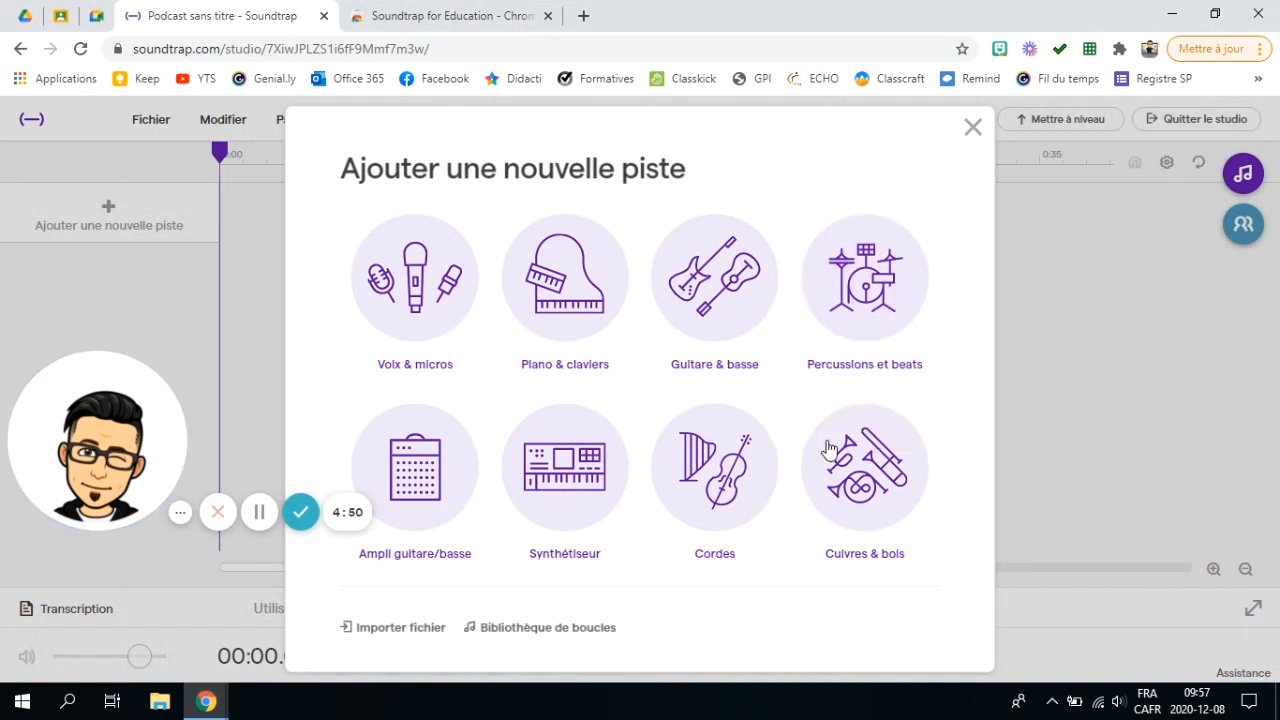
Step: Add a Voix & micros track, allow the microphone, pass the volume test and record about 11 seconds
click(405, 273)
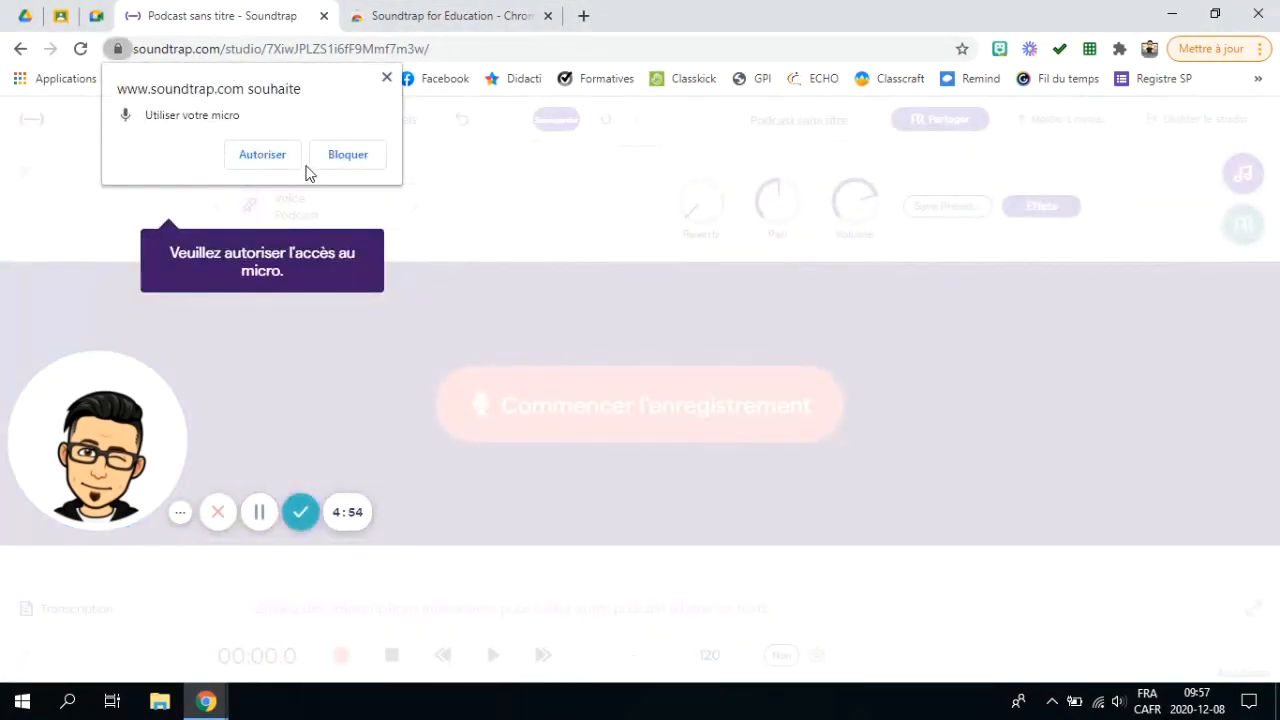
click(249, 164)
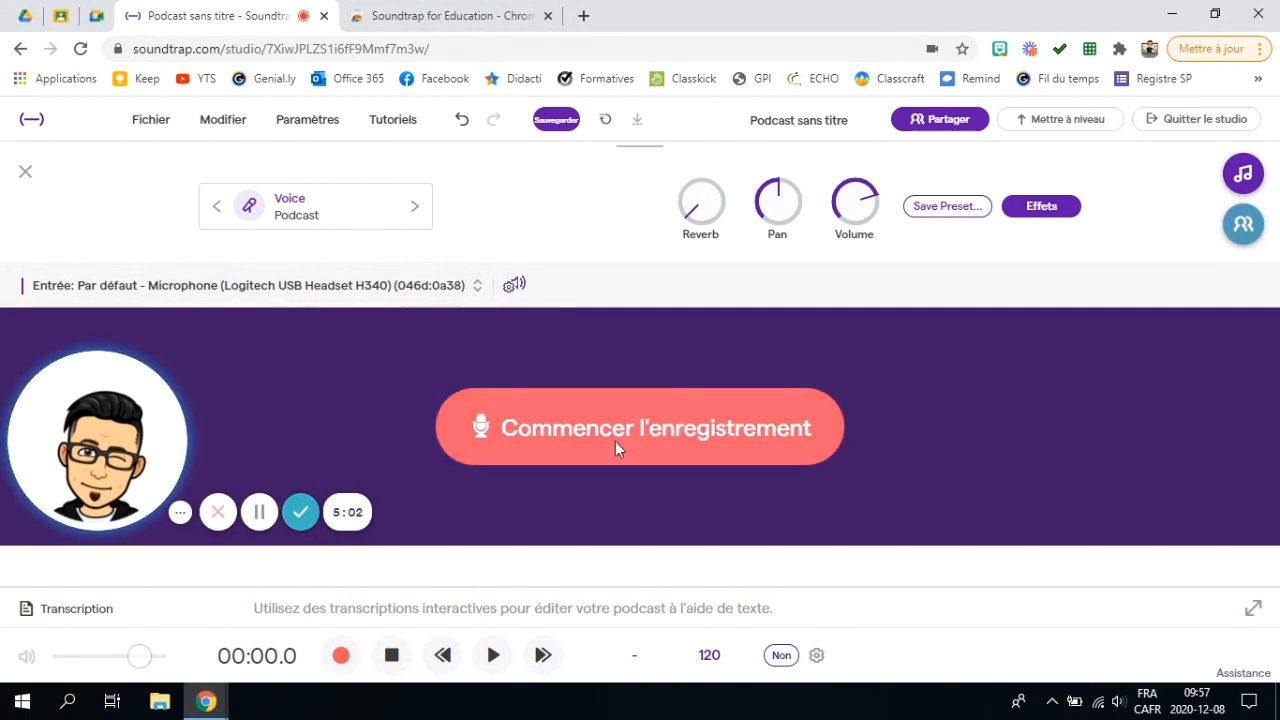
click(615, 443)
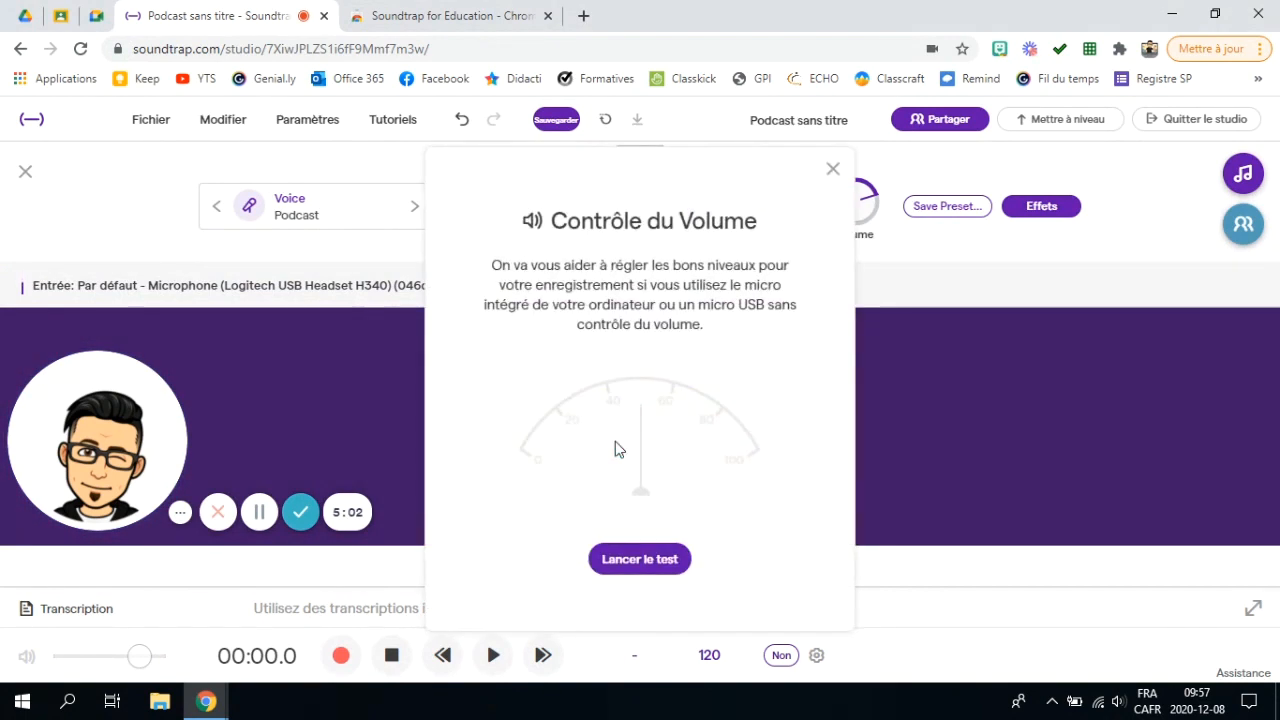
click(645, 559)
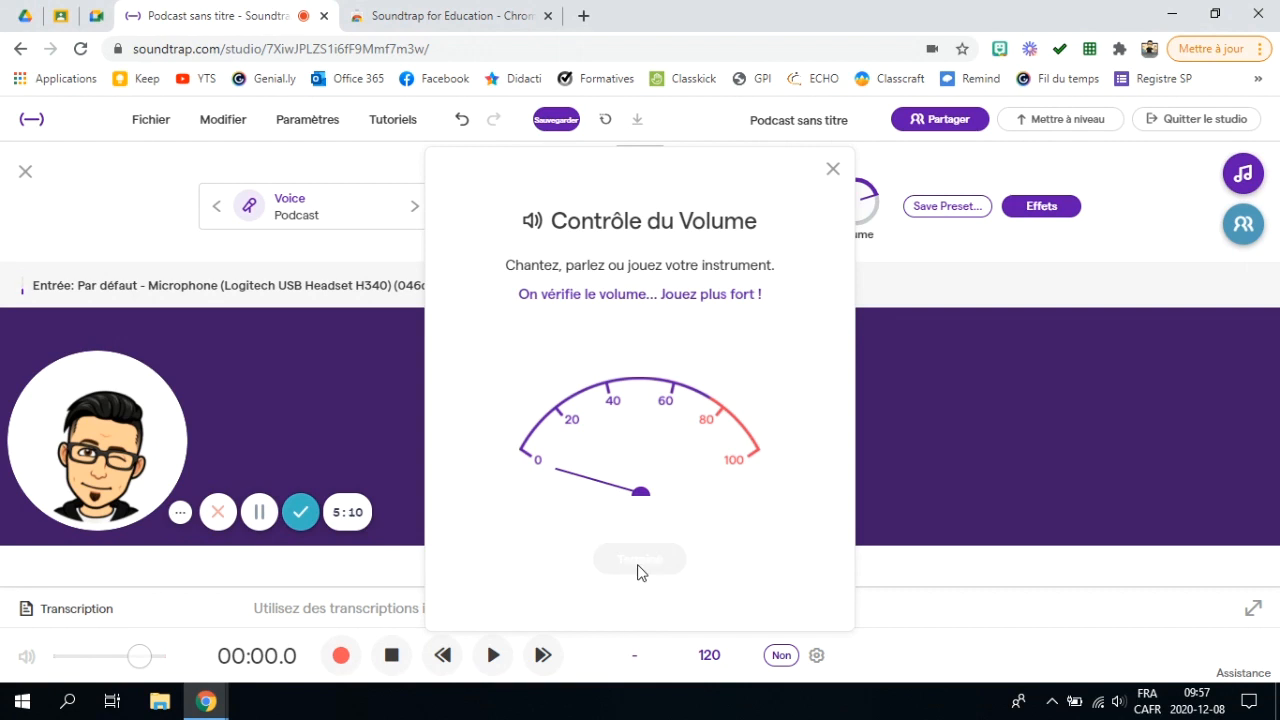
click(639, 558)
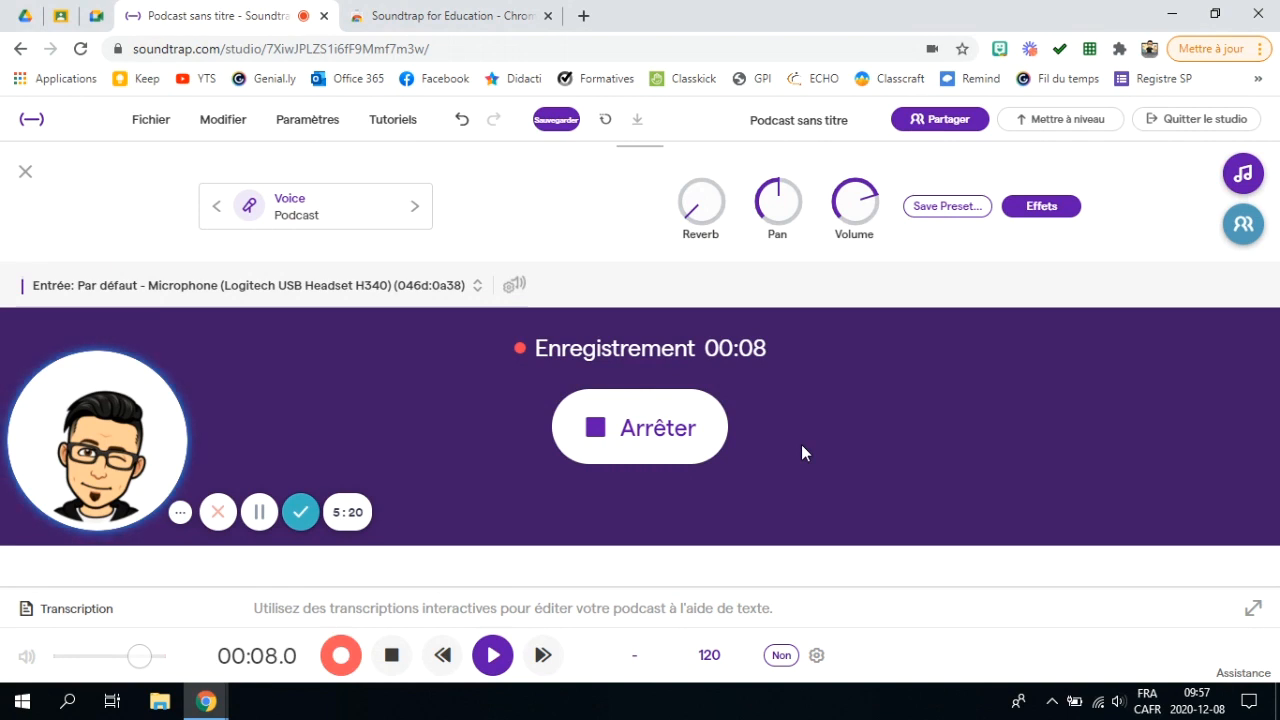
click(633, 437)
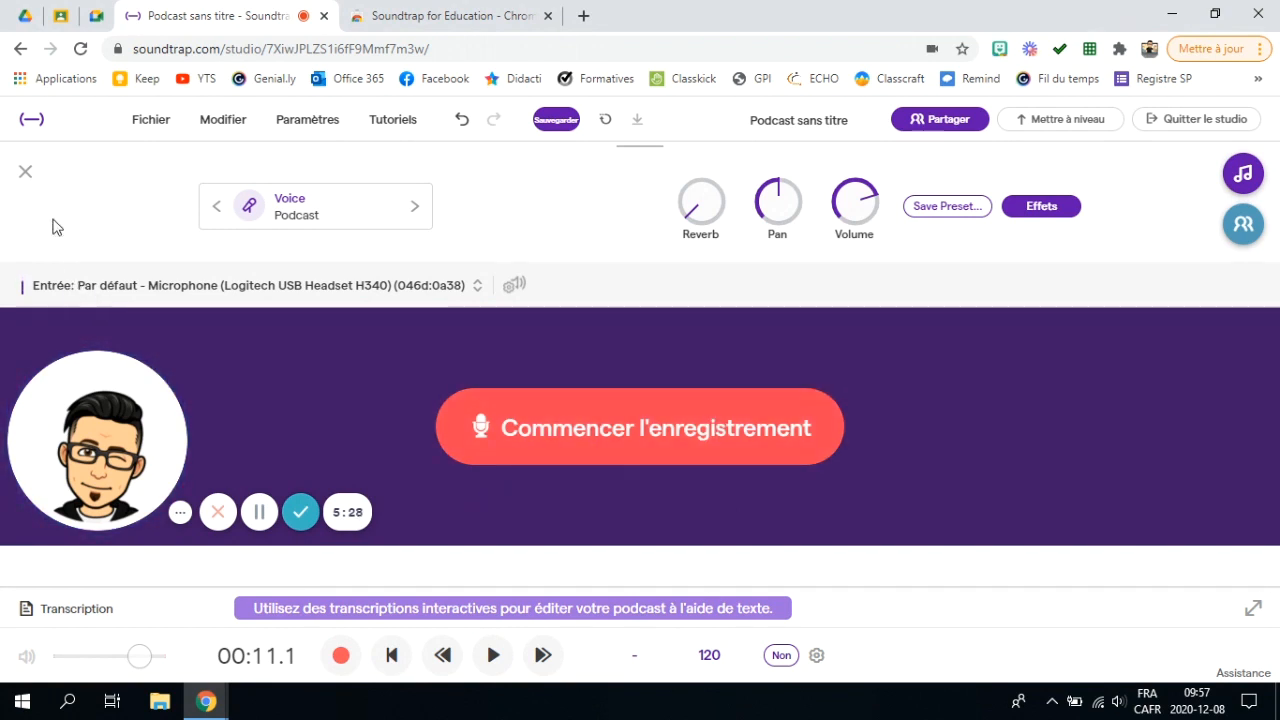
Step: Close the recording panel and play back the Mic clip from 0:00
click(26, 174)
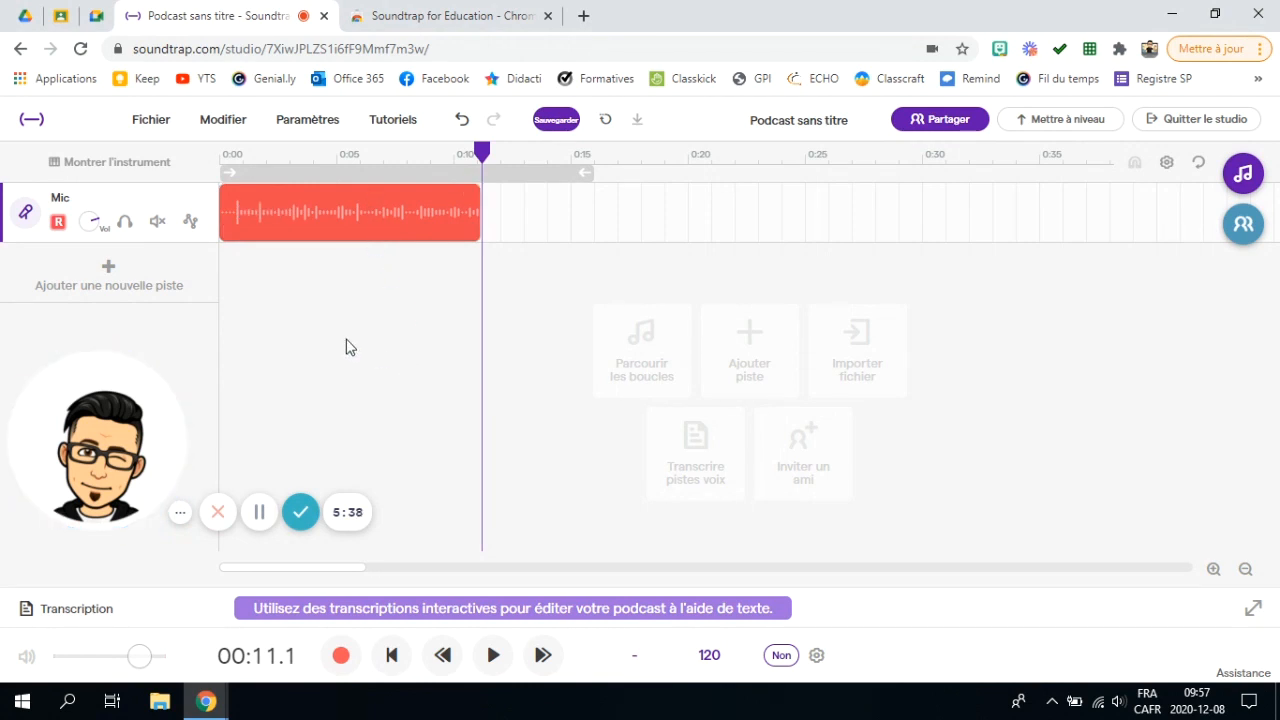
drag(482, 155, 212, 182)
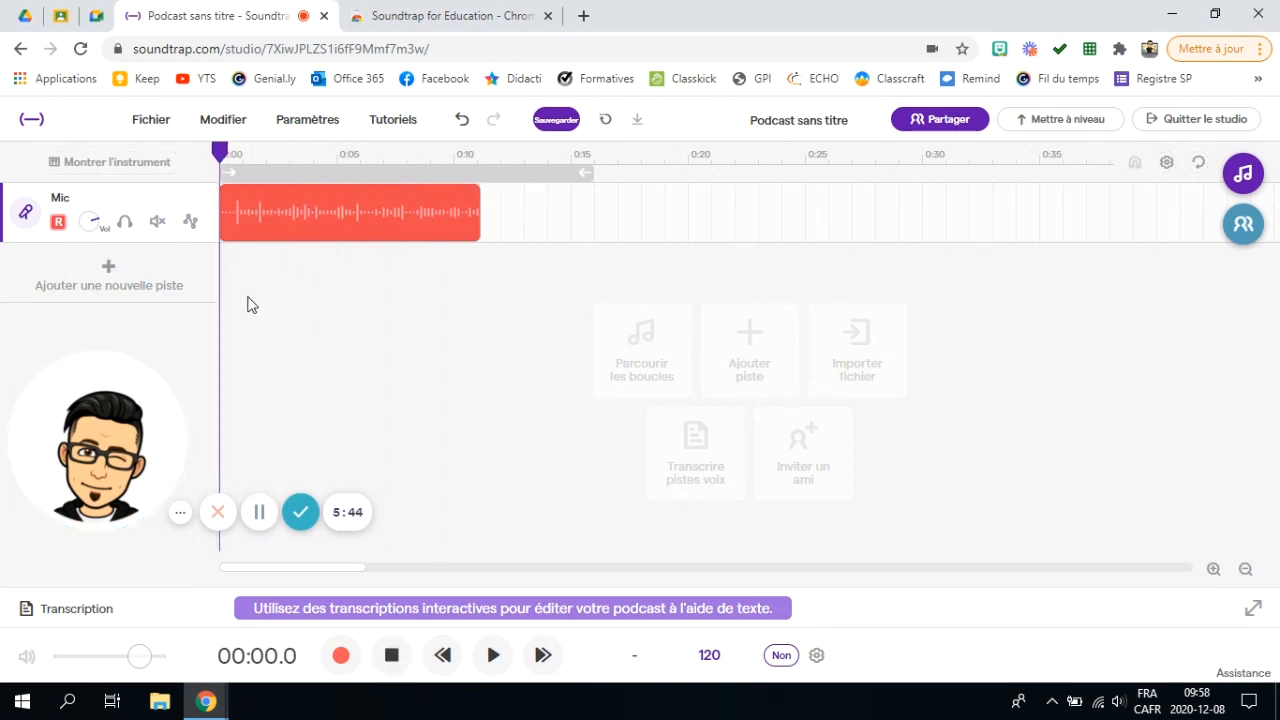
click(494, 660)
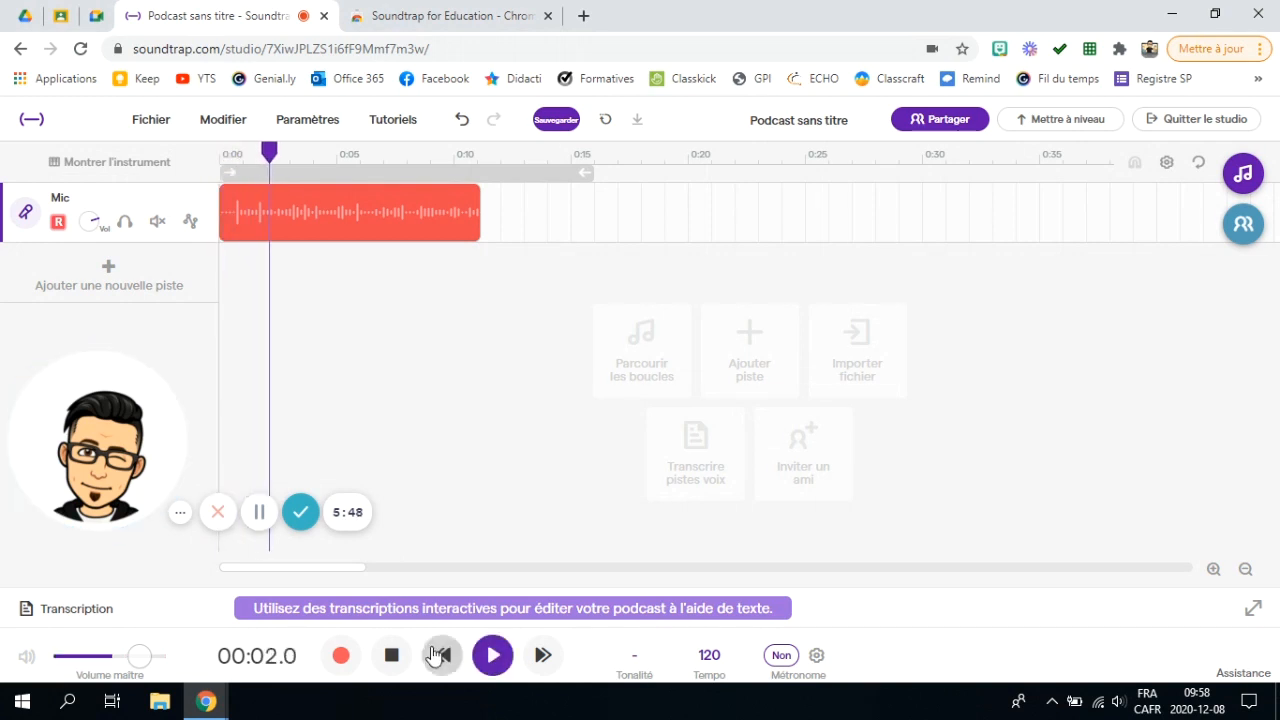
click(391, 655)
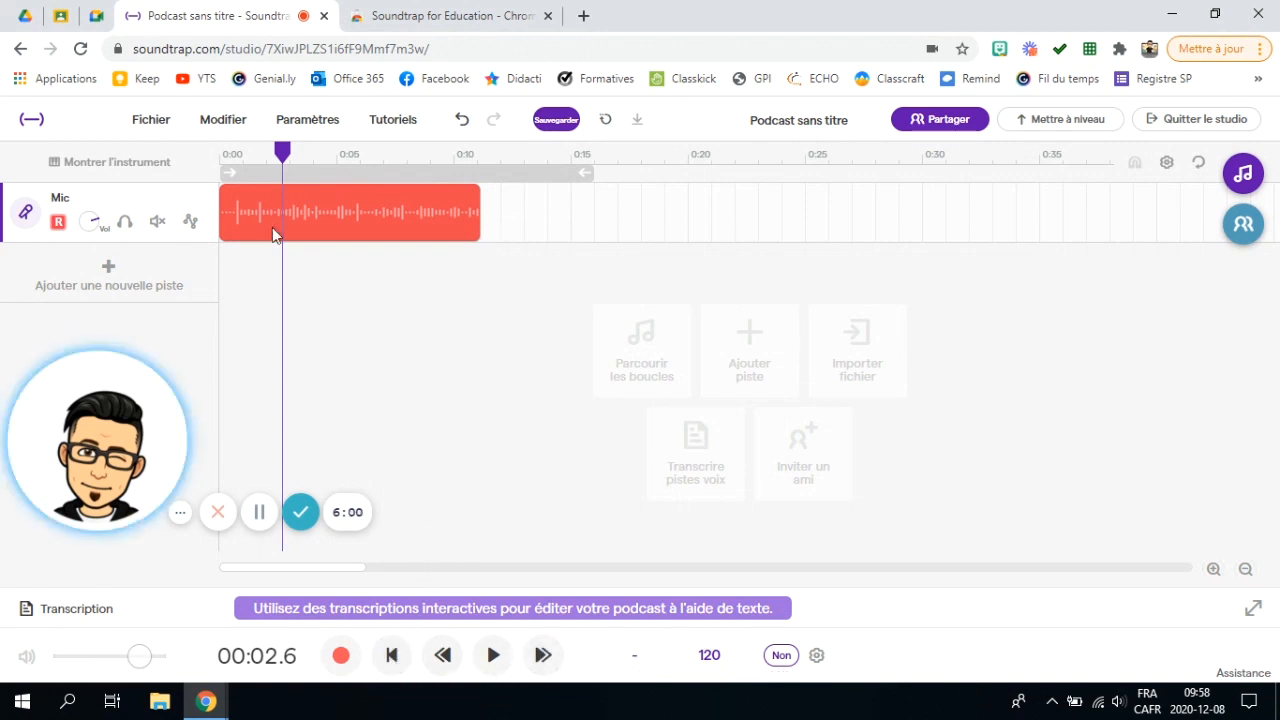
Step: Position the playhead just after the end of the recorded clip
drag(295, 151, 697, 152)
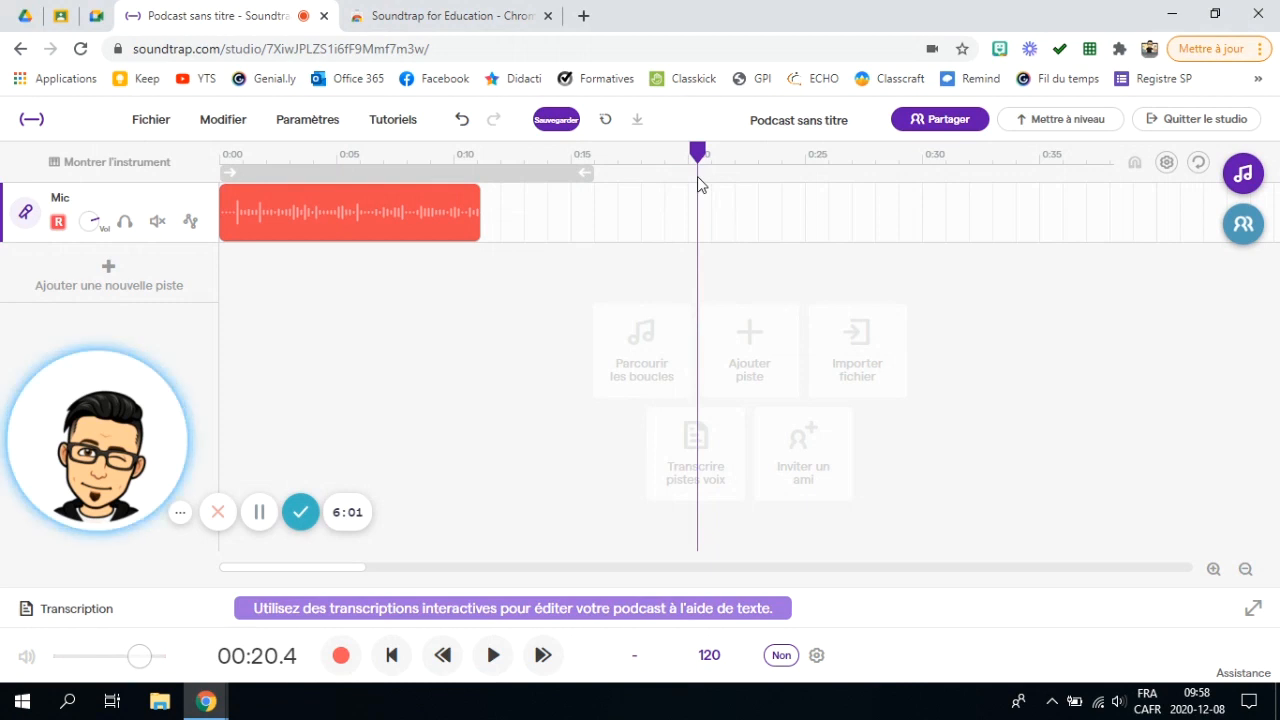
click(392, 655)
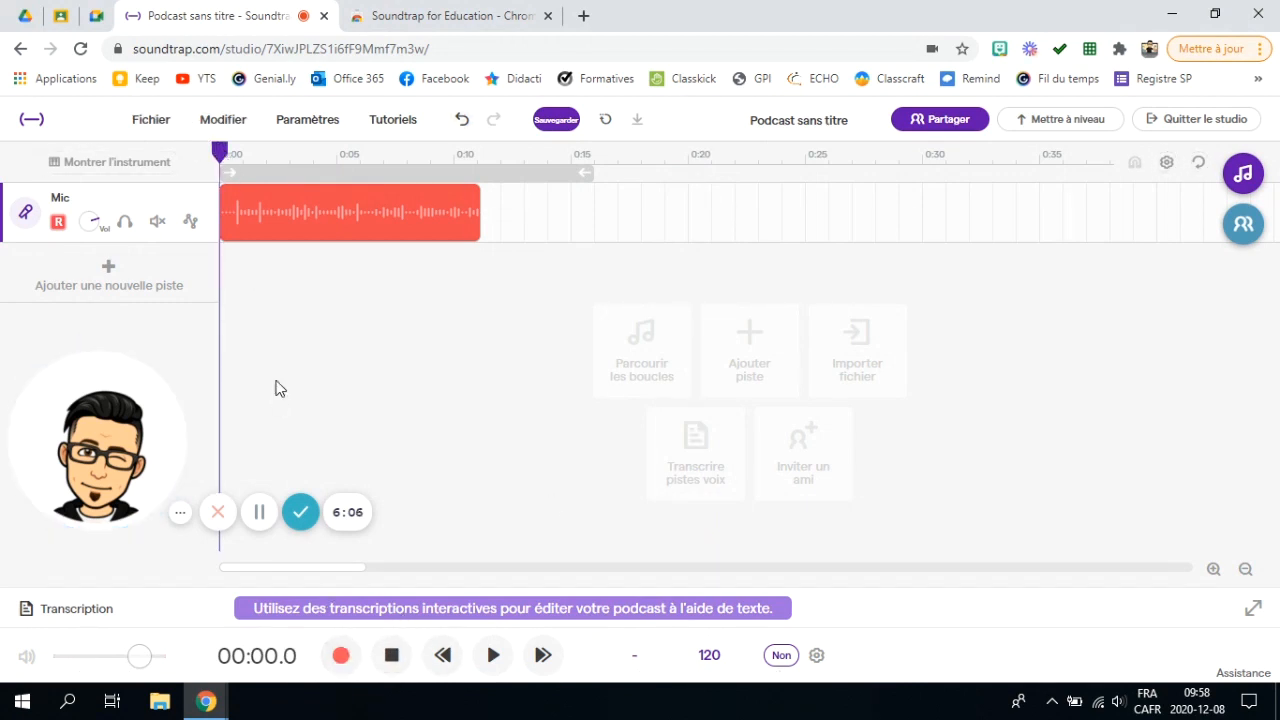
drag(222, 158, 371, 202)
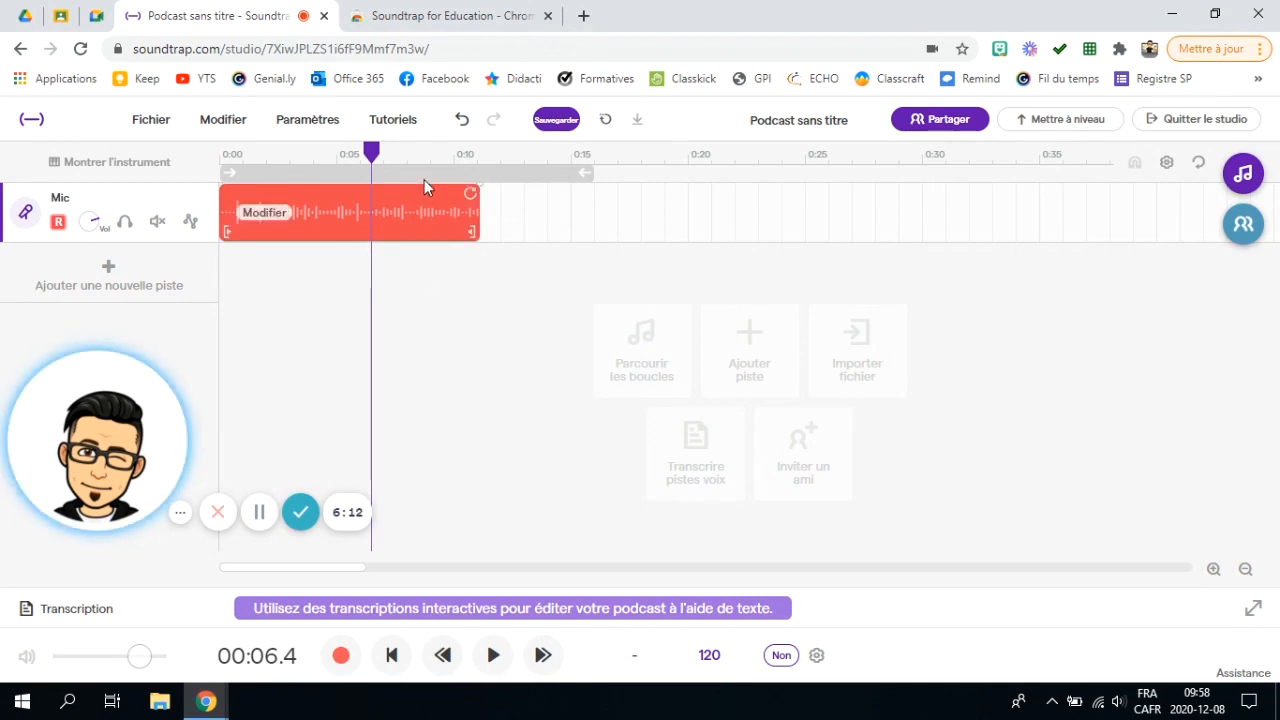
drag(371, 152, 504, 192)
Step: Record a short second take, then drag the long voice clip to start around 0:18
click(342, 656)
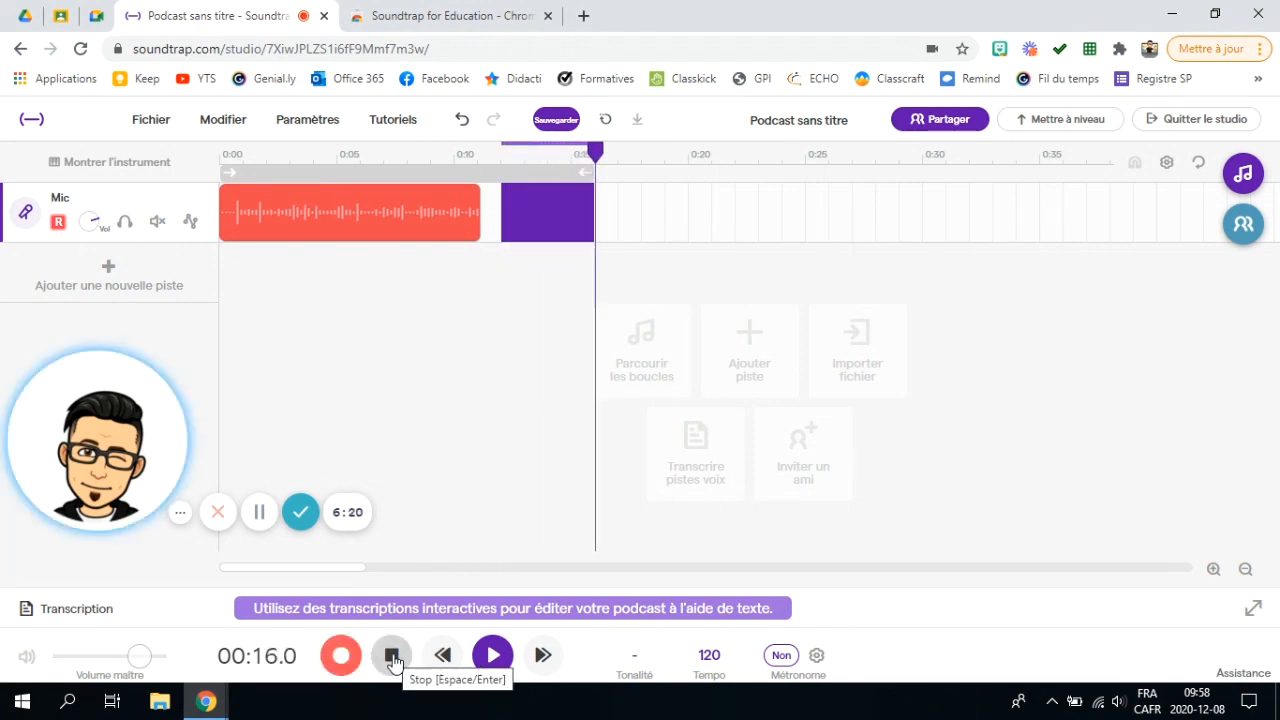
click(392, 656)
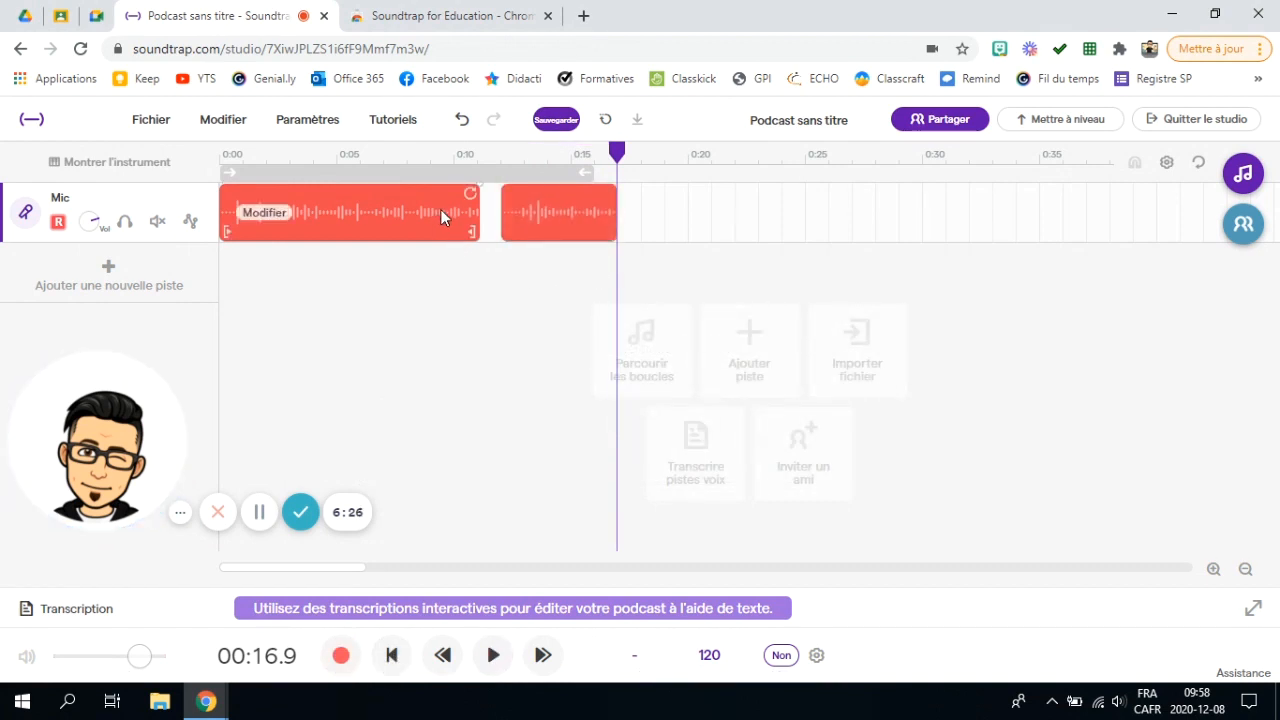
drag(367, 210, 801, 265)
Step: Move the long clip back to 0:00 and place the short clip after it, around 0:19
right_click(585, 242)
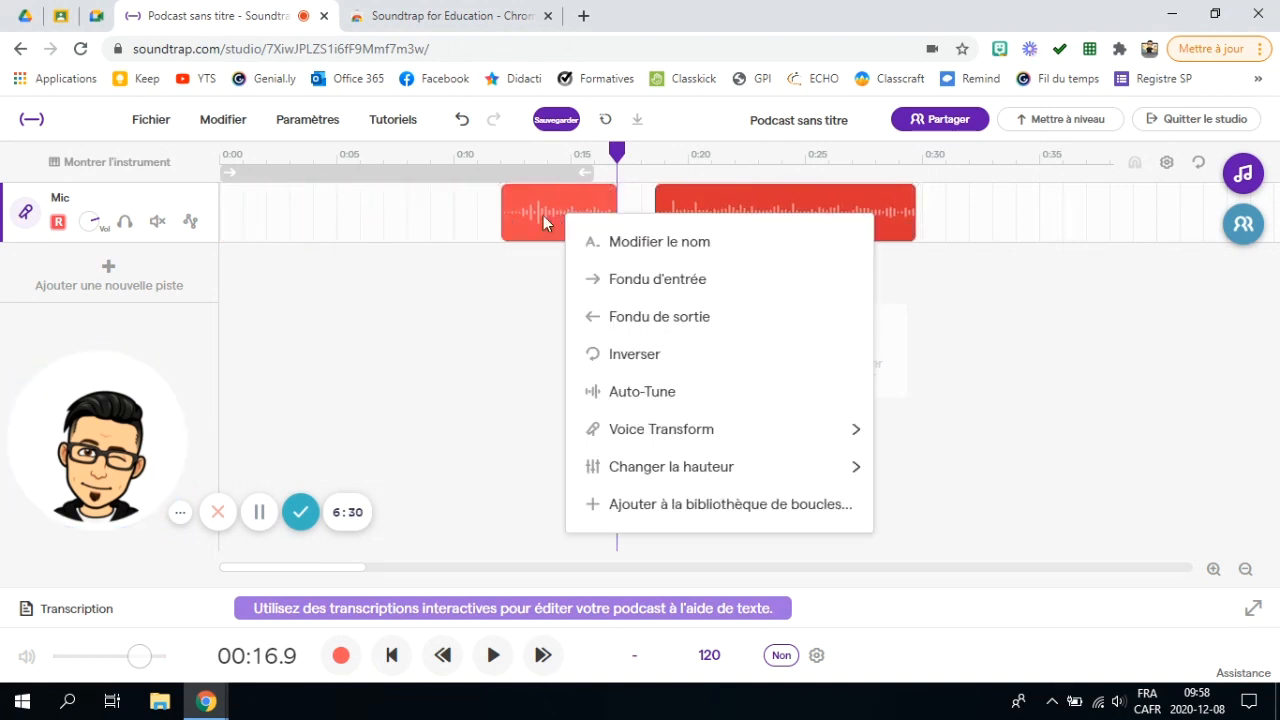
click(523, 246)
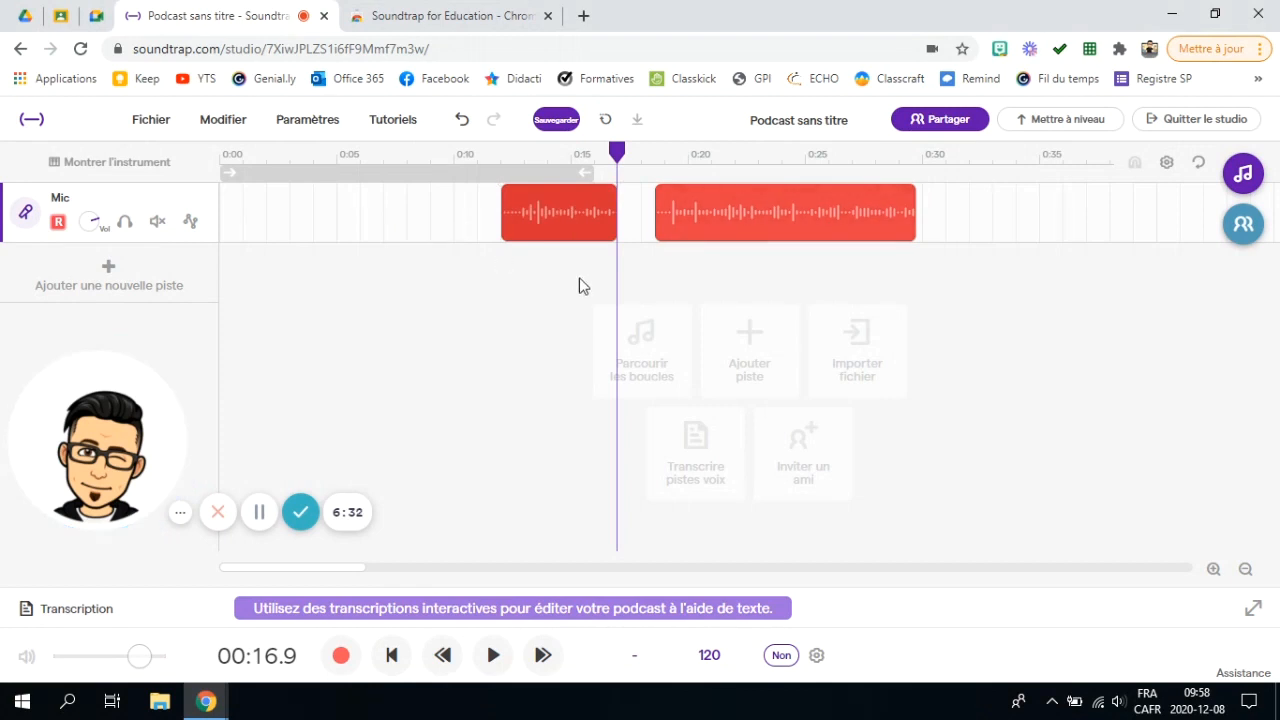
drag(586, 206, 510, 216)
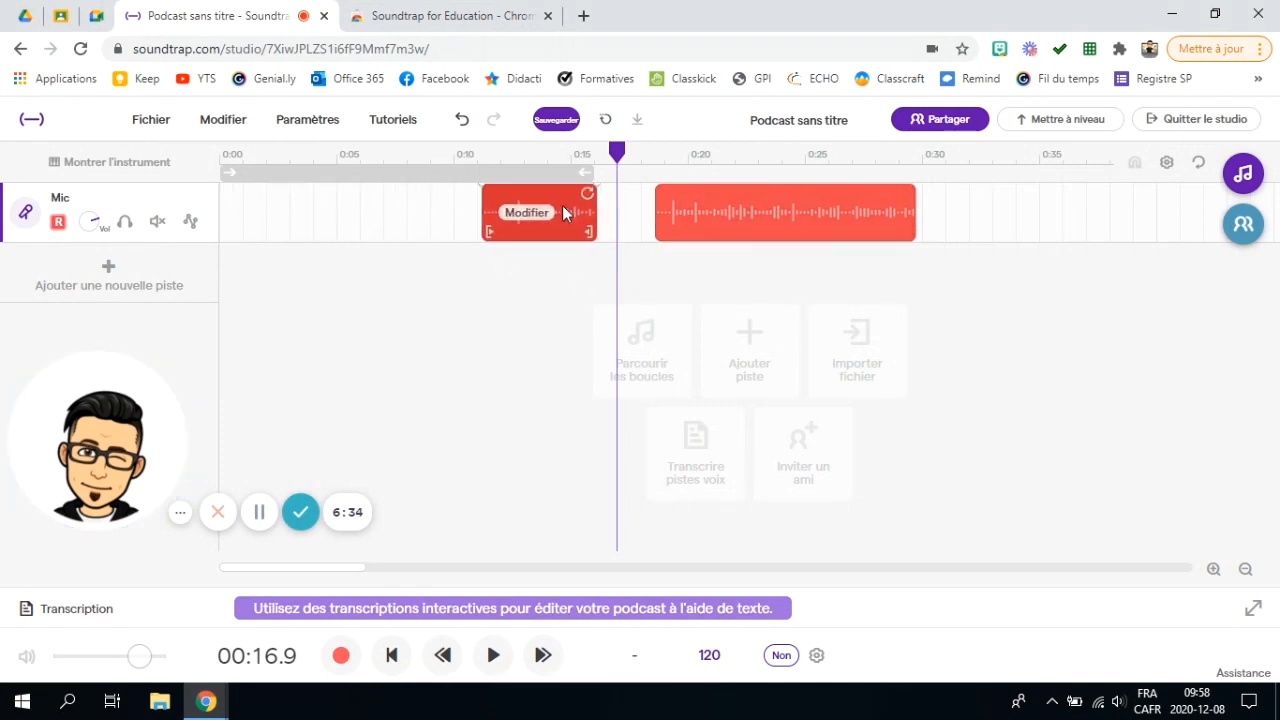
drag(813, 198, 371, 218)
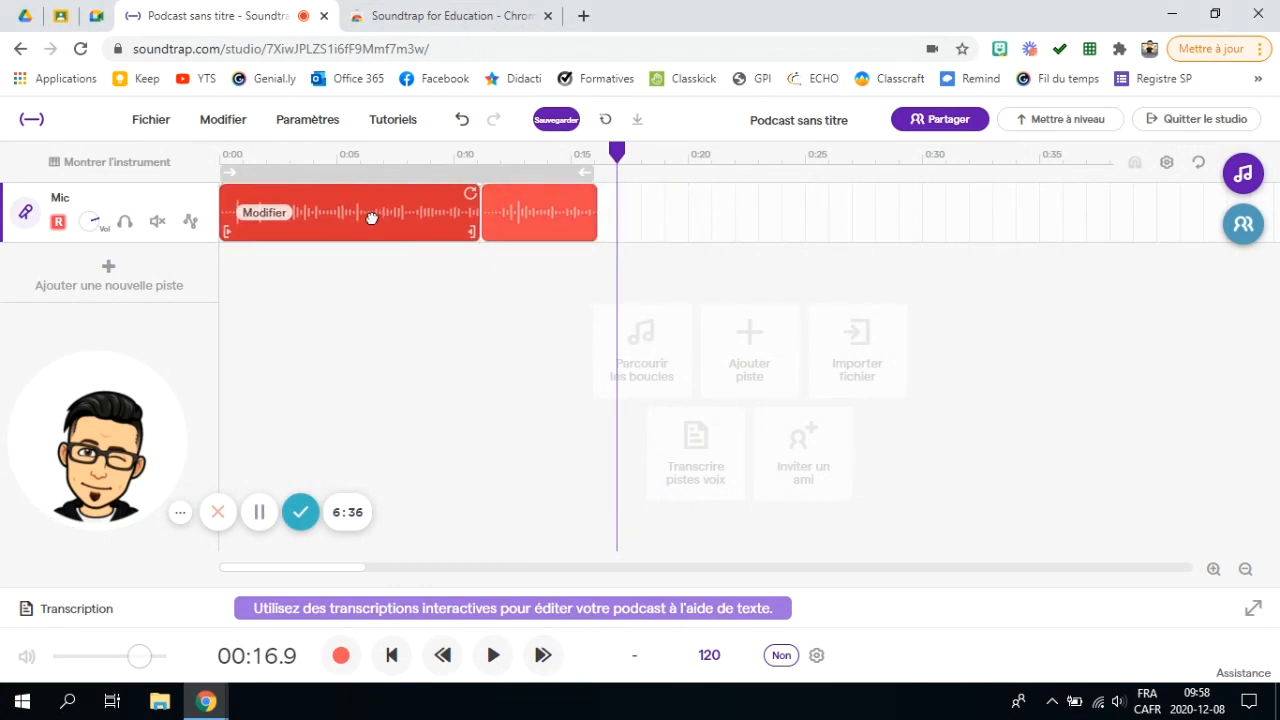
drag(536, 195, 734, 205)
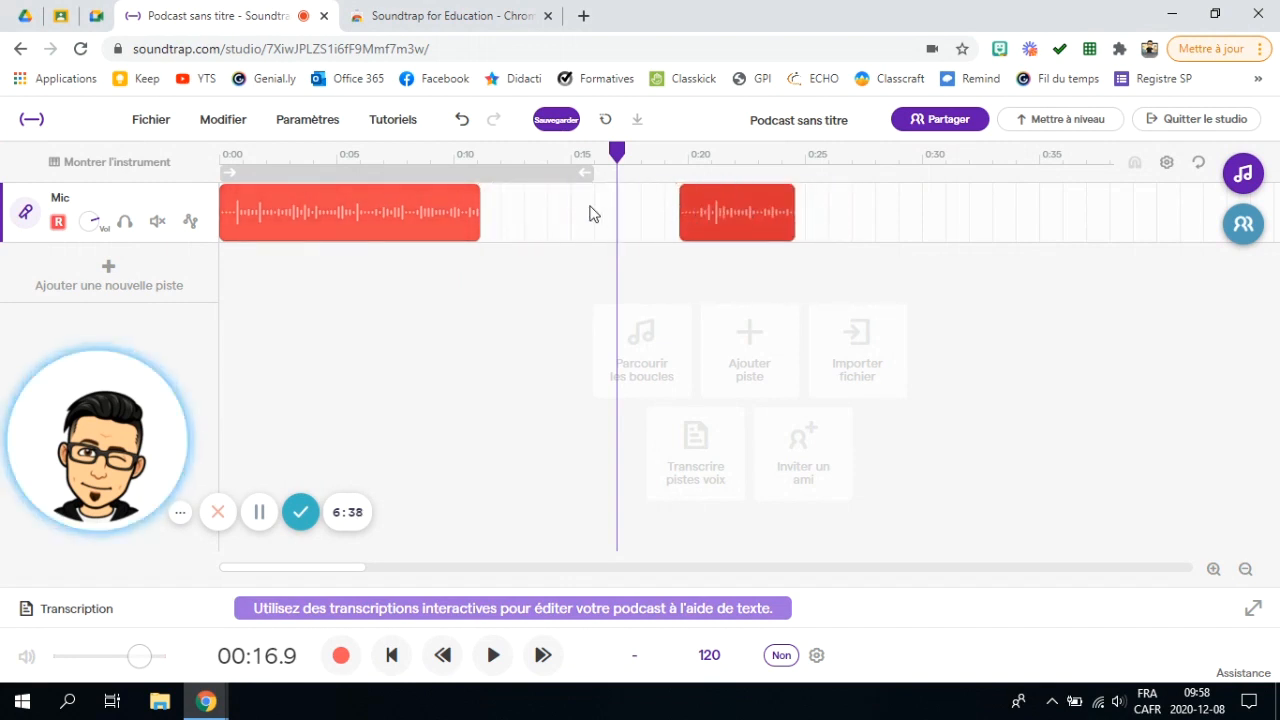
Step: Select the long clip, attempt to lengthen its end, and set the playhead to 0:08.1
click(469, 196)
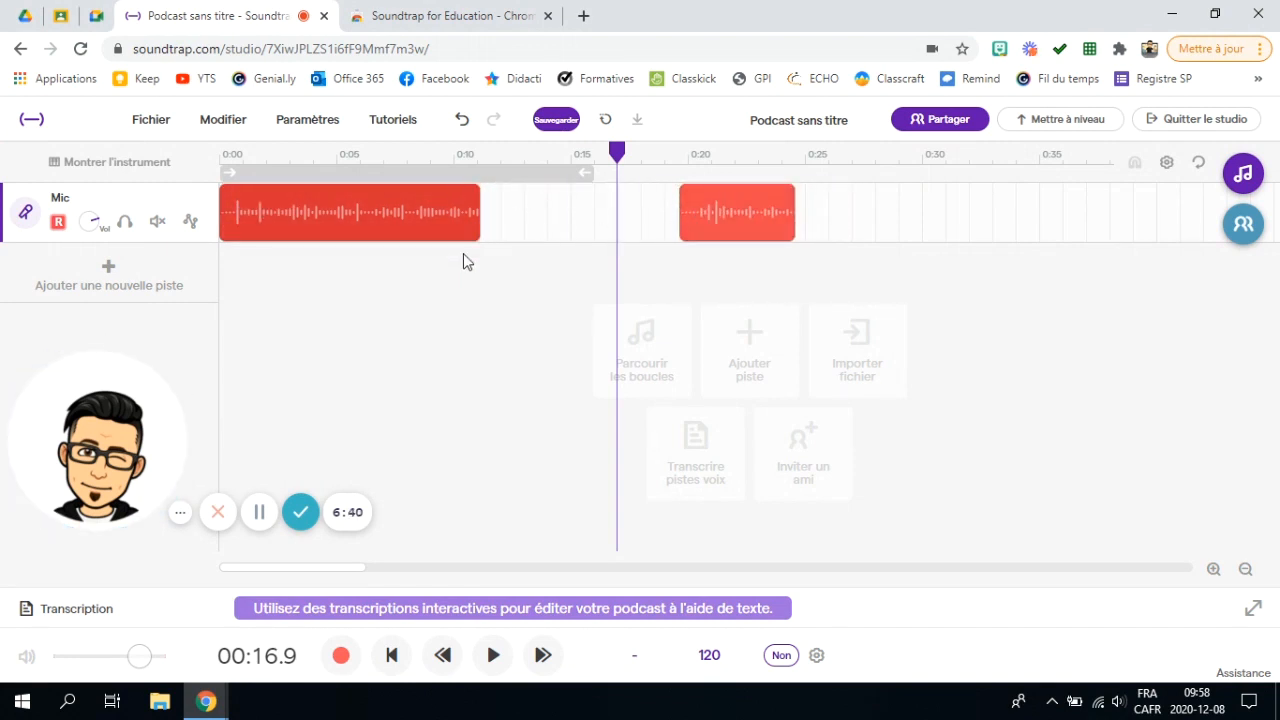
drag(469, 194, 467, 222)
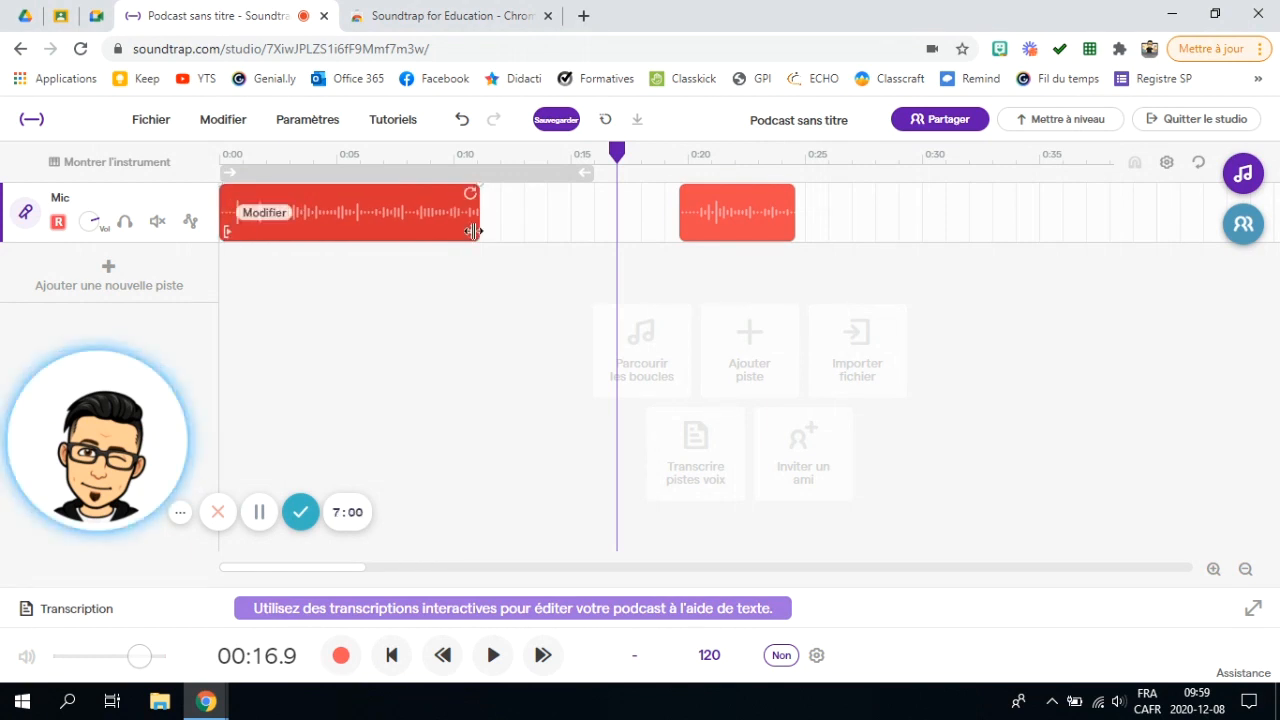
drag(619, 153, 410, 189)
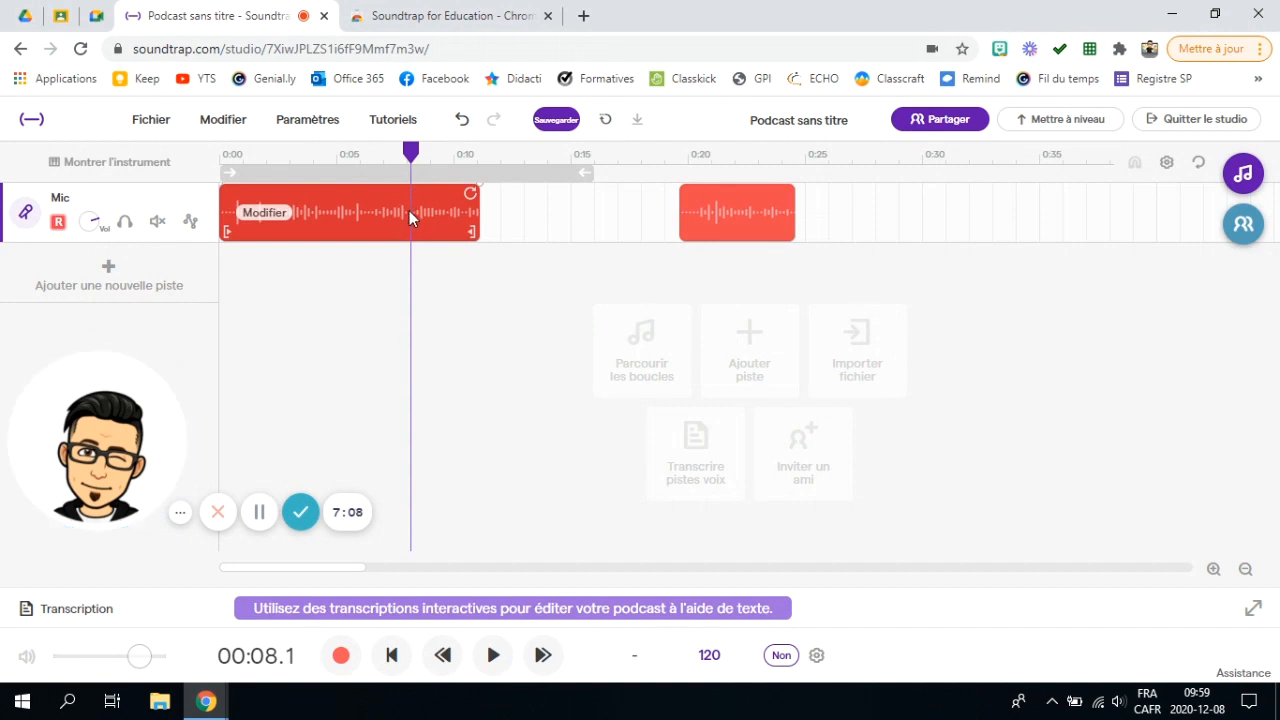
right_click(409, 210)
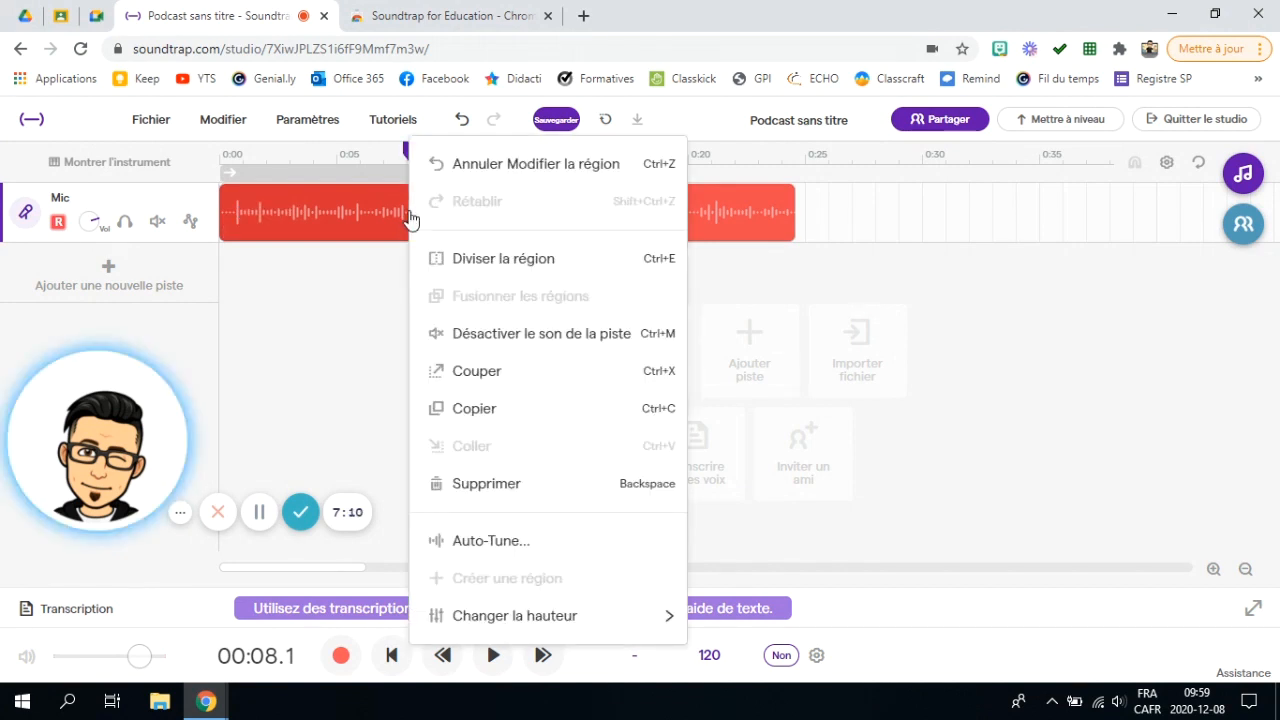
Step: Split the long clip at 0:08.1 and 0:06.3, then delete the middle piece
click(528, 266)
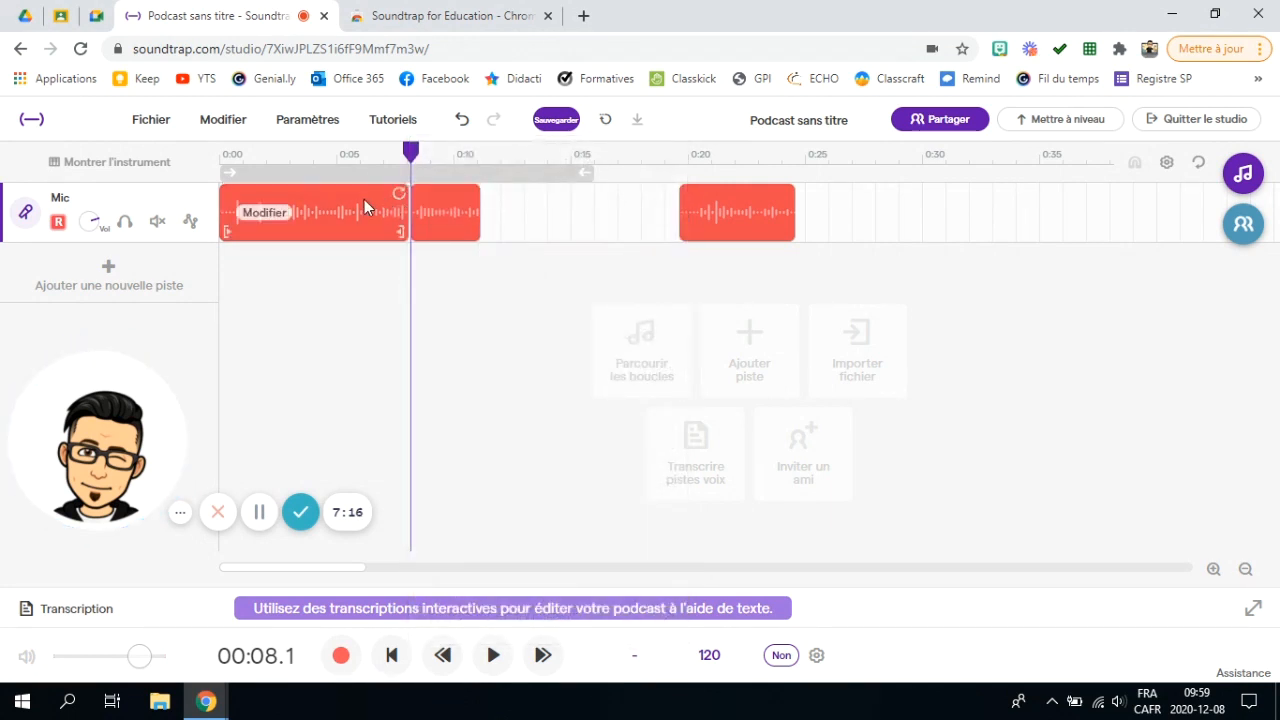
click(375, 163)
drag(375, 163, 368, 163)
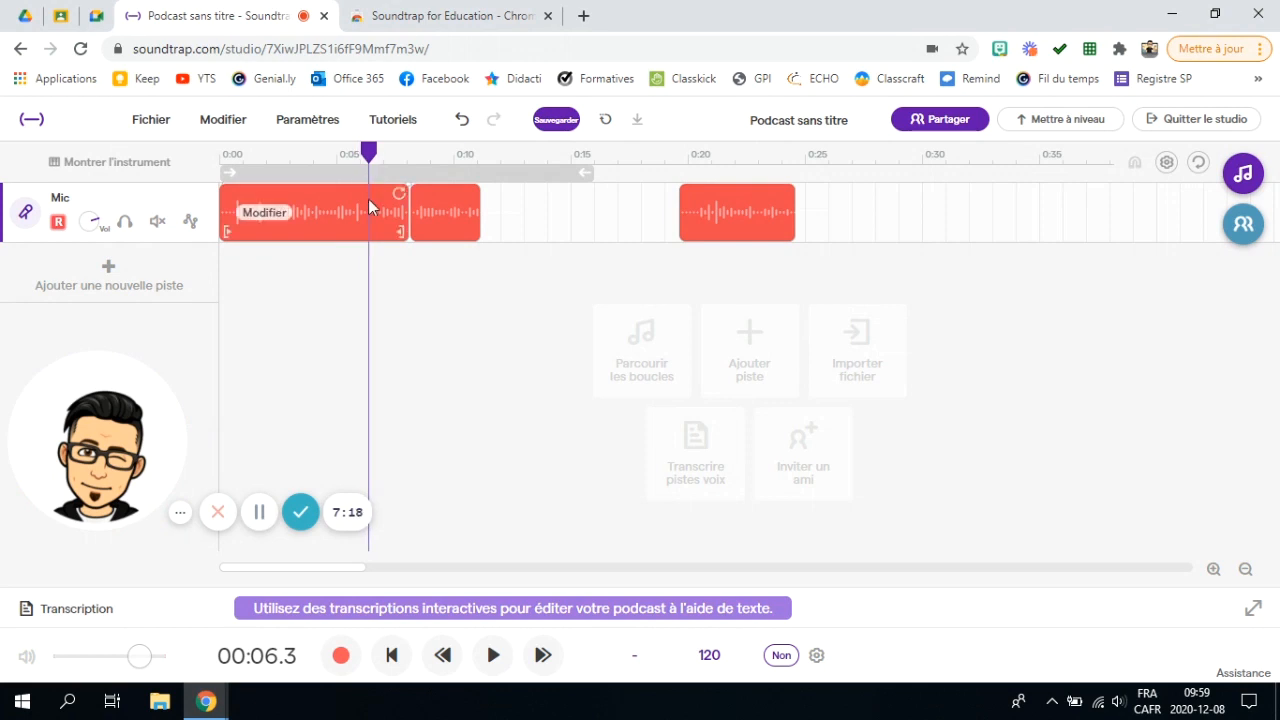
right_click(368, 208)
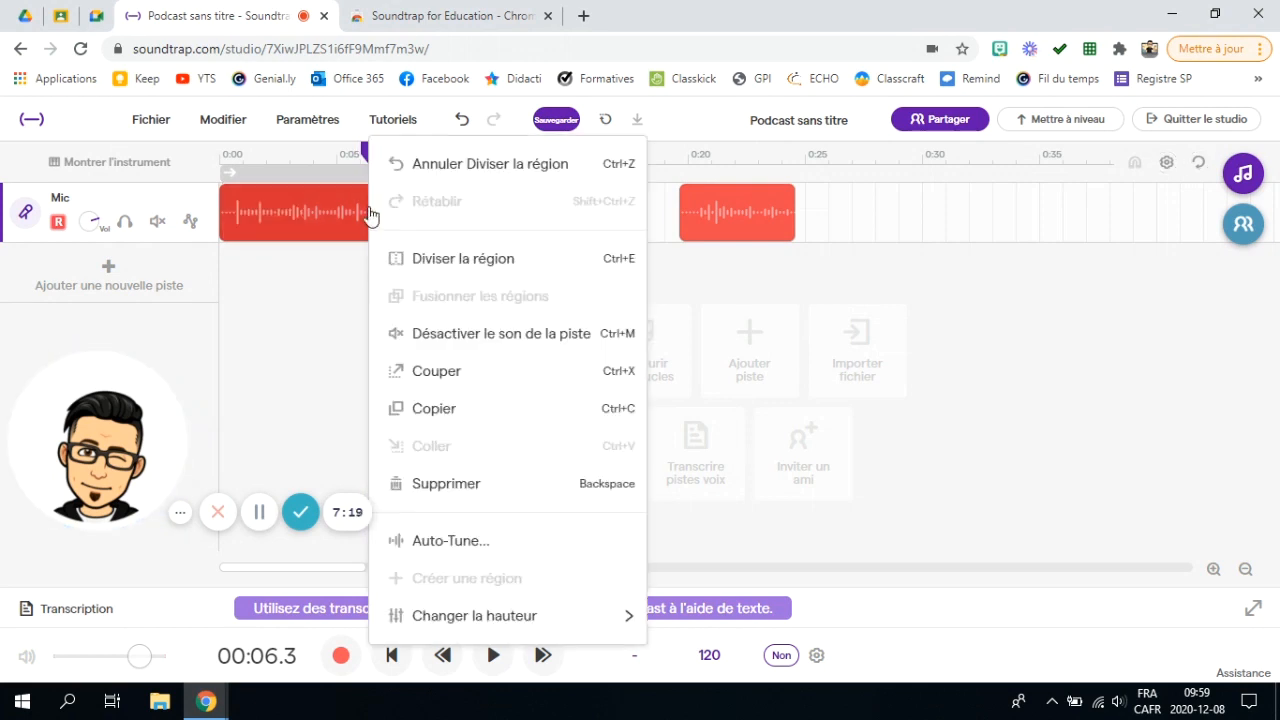
click(447, 259)
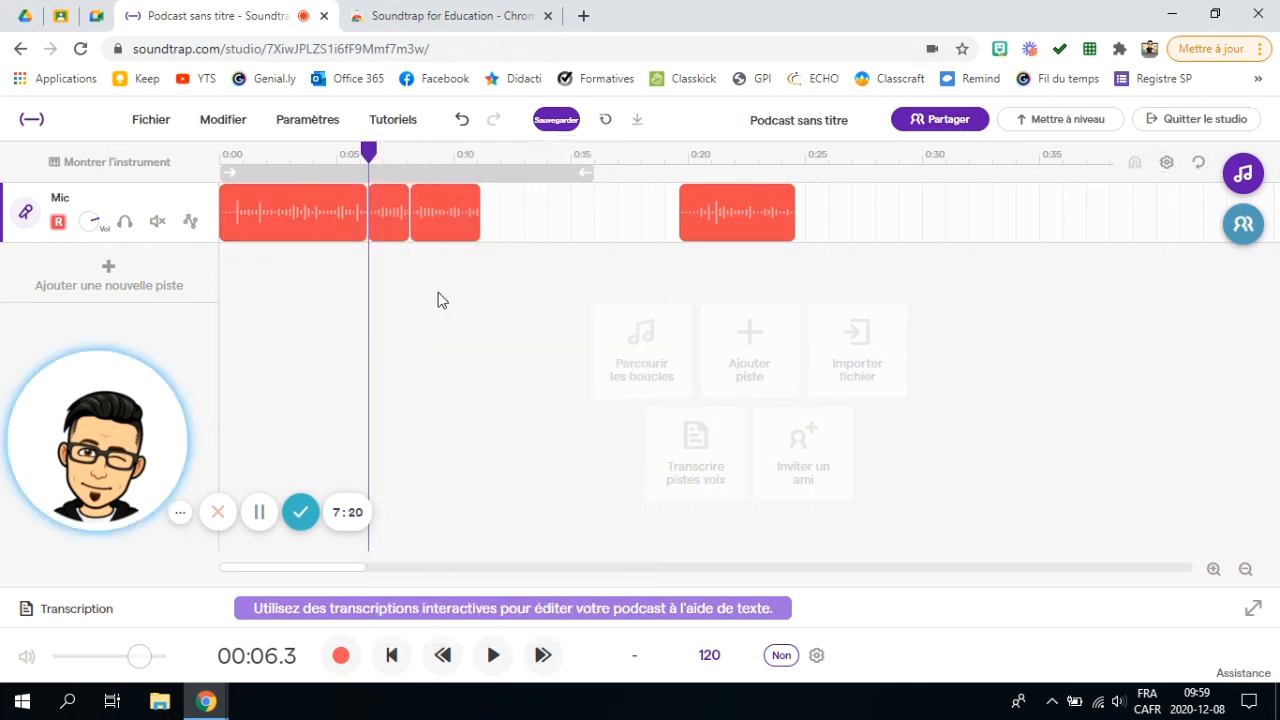
right_click(387, 201)
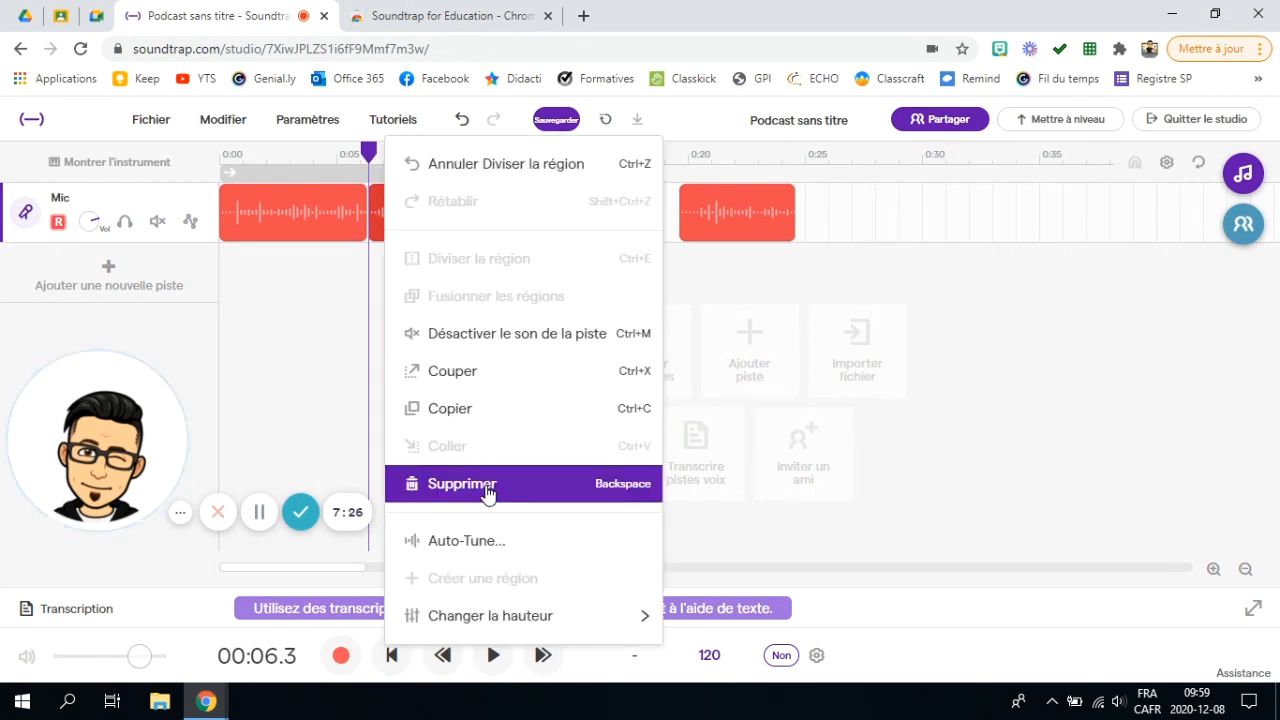
click(486, 488)
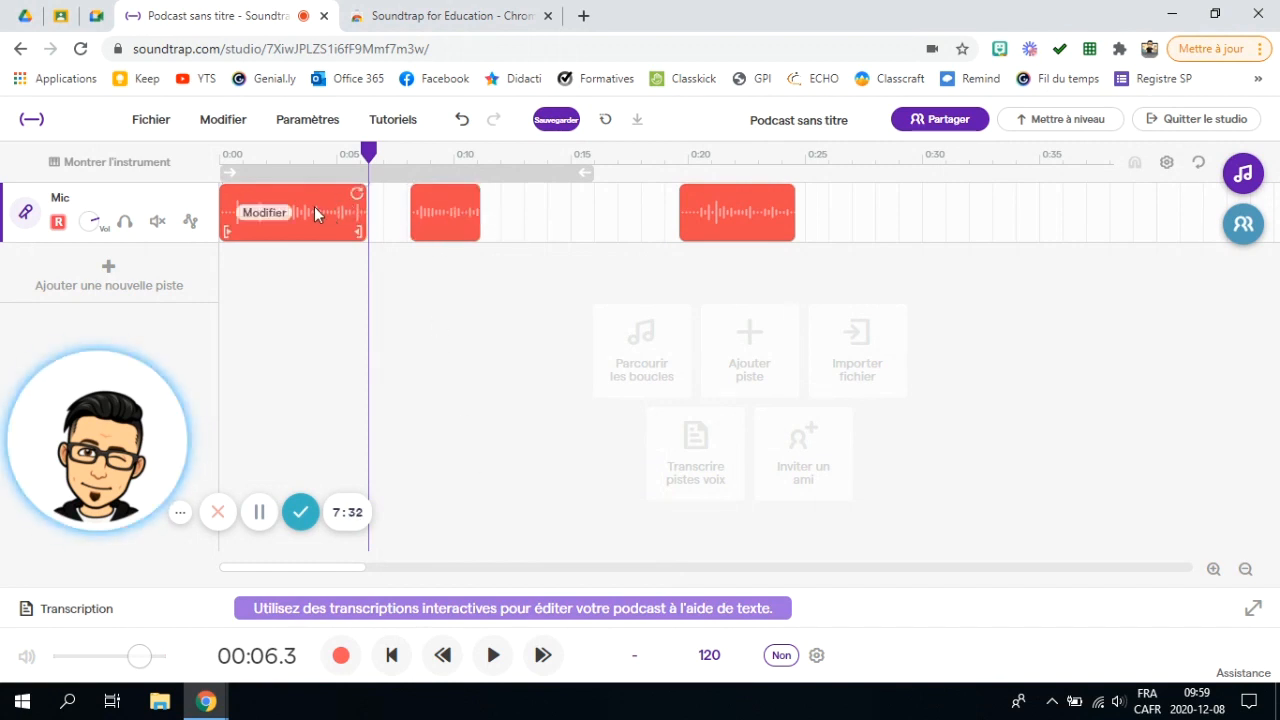
Step: Rename the opening Mic clip to 'DÉBUT' and minimize the survey popup
right_click(268, 220)
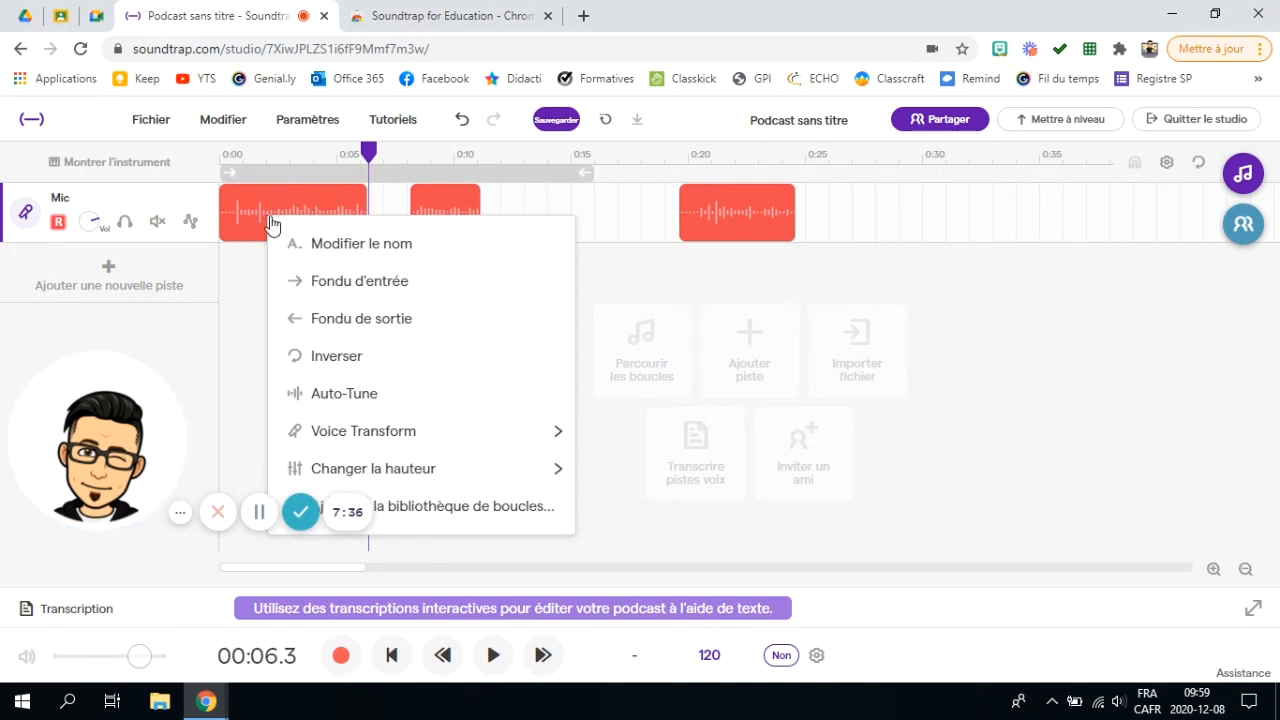
click(343, 250)
click(512, 388)
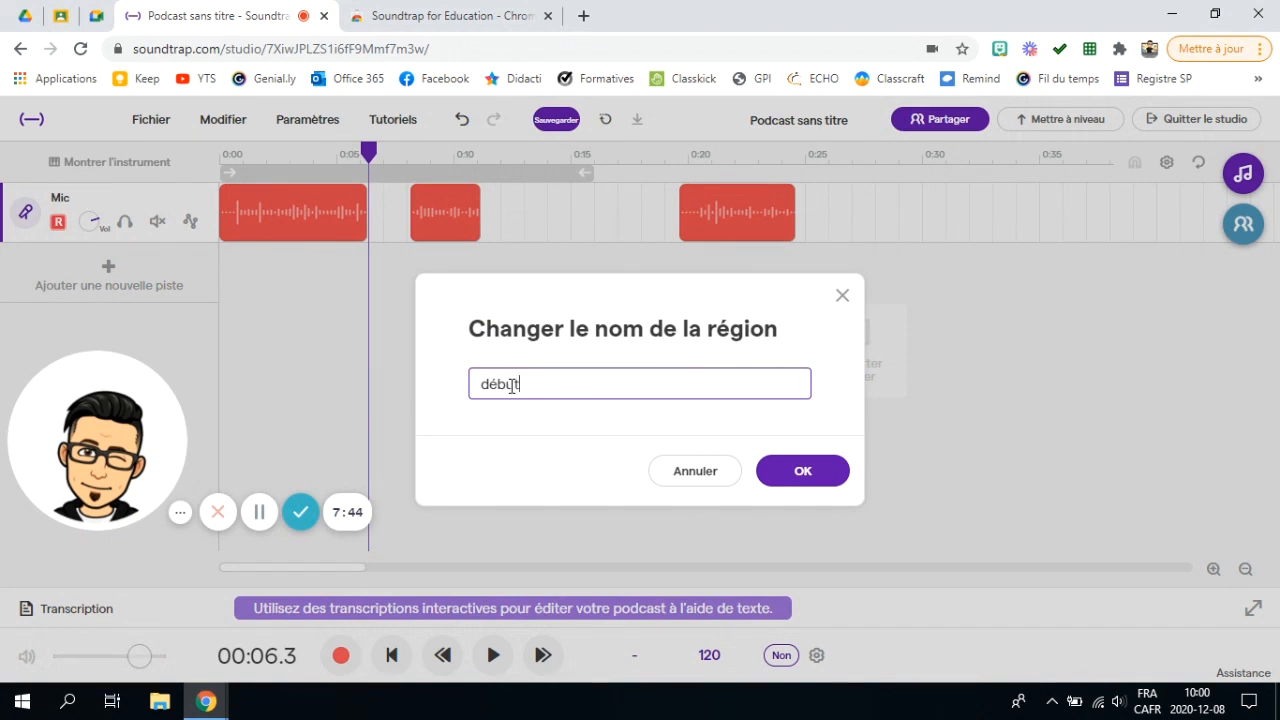
click(831, 482)
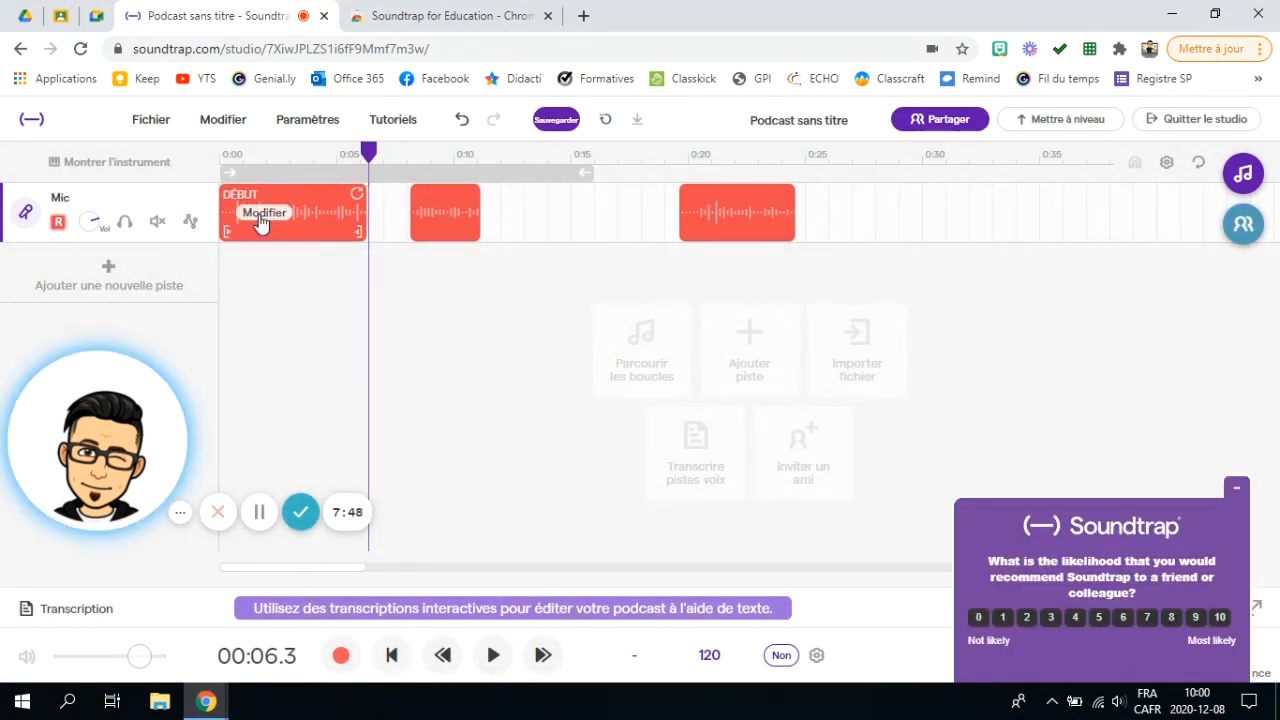
click(1235, 490)
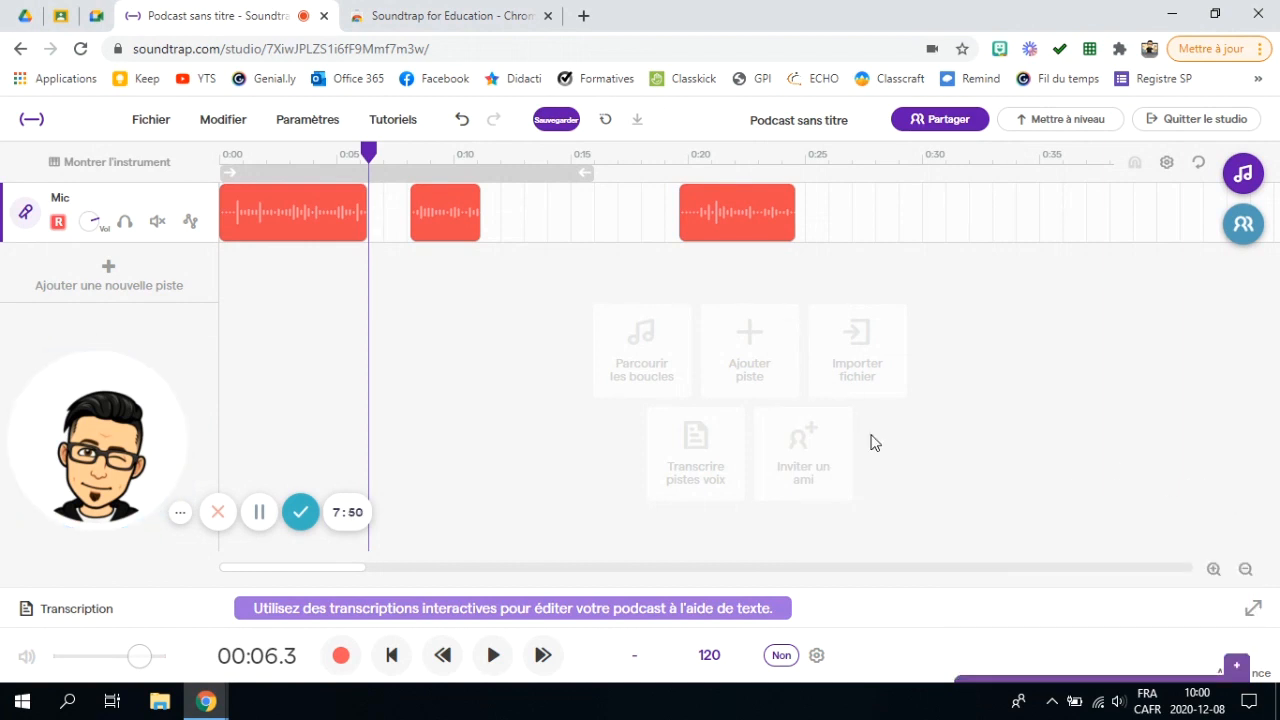
right_click(300, 211)
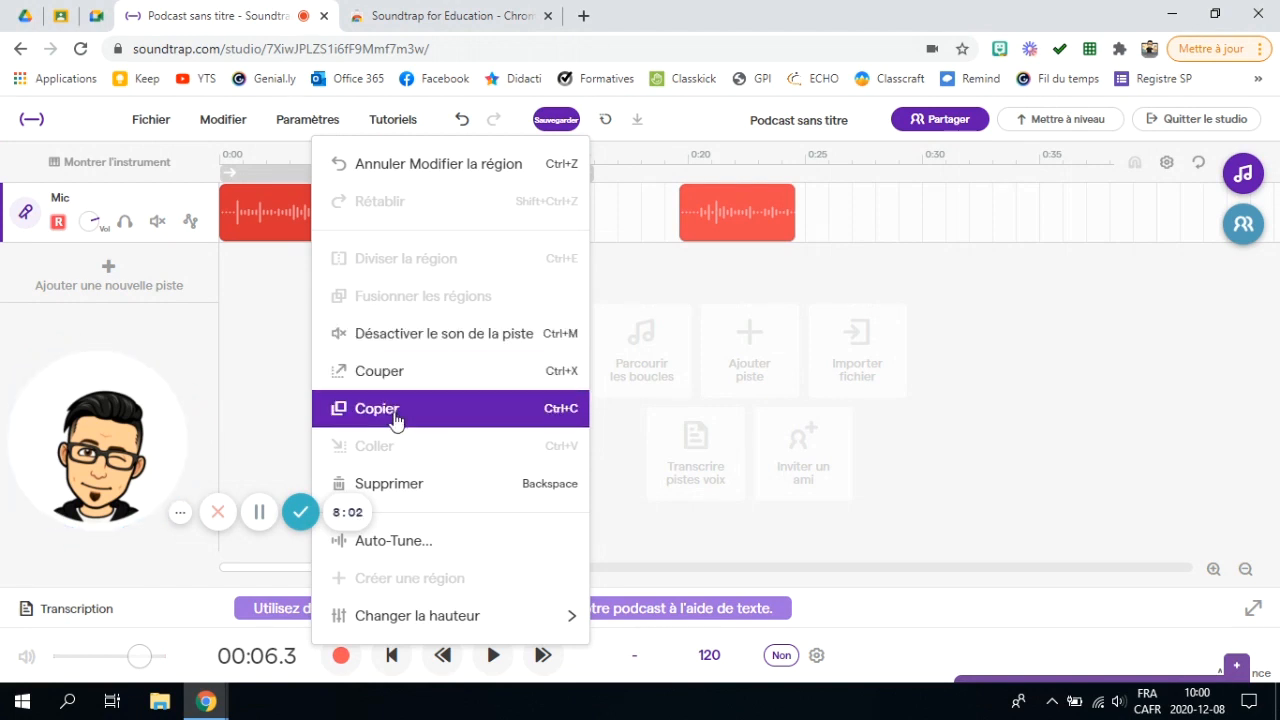
Step: Copy the DÉBUT clip and paste a copy at 0:11.6 on the Mic track
click(261, 220)
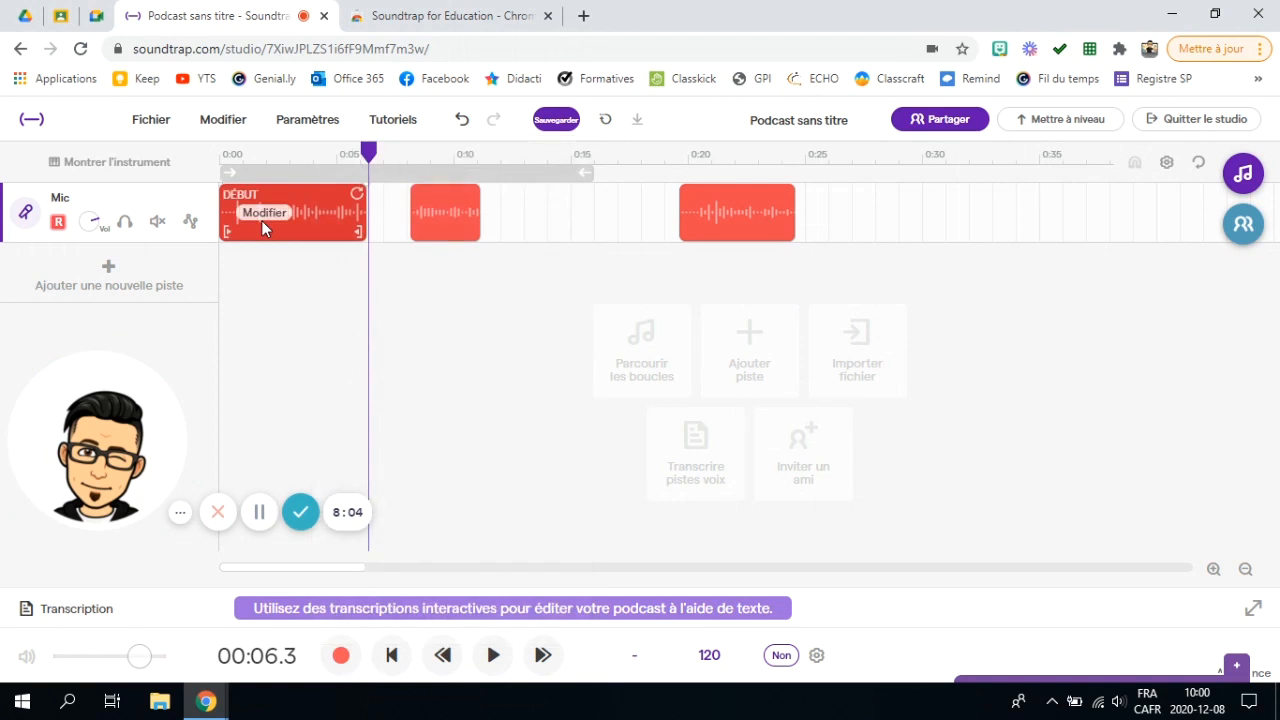
right_click(312, 217)
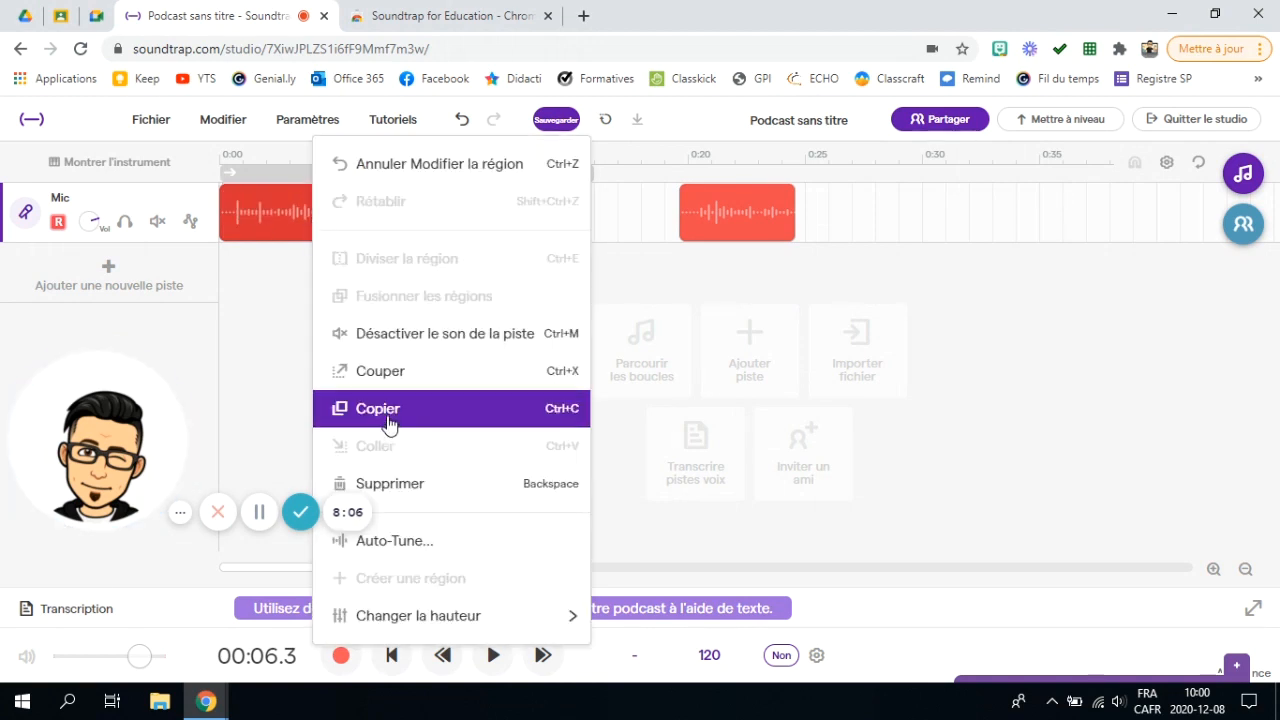
click(448, 420)
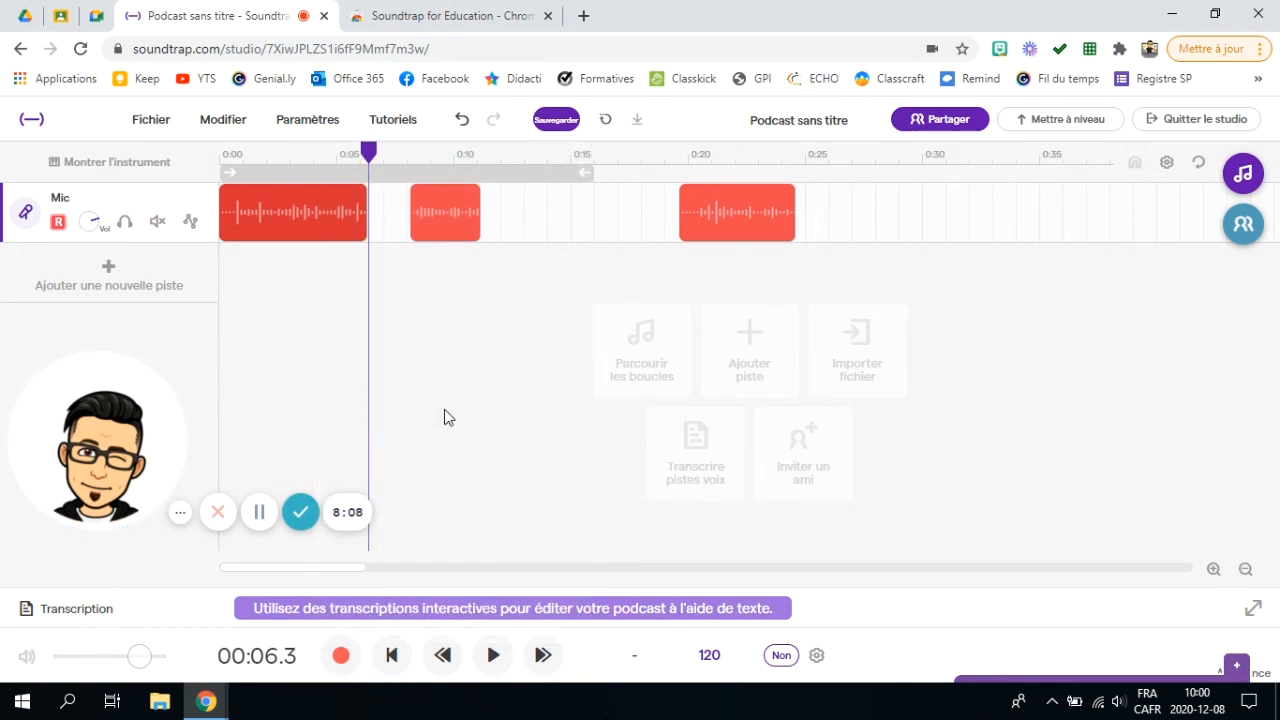
drag(368, 152, 491, 193)
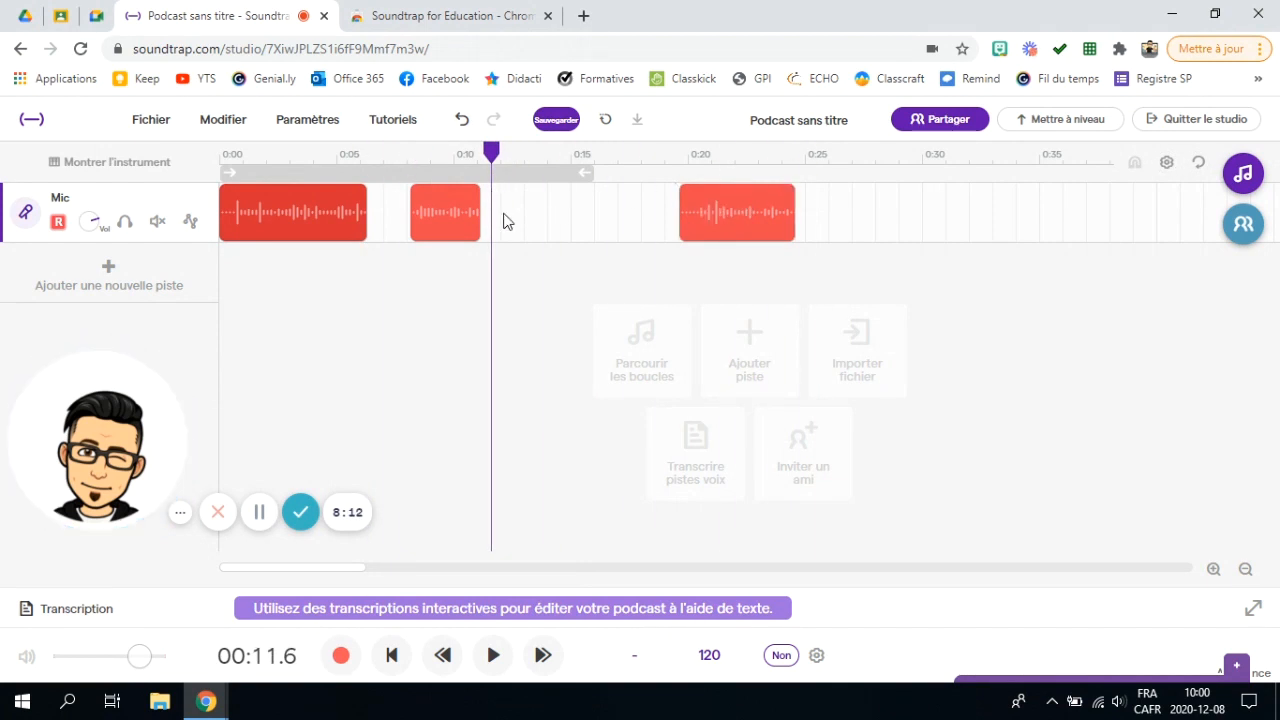
key(ctrl+v)
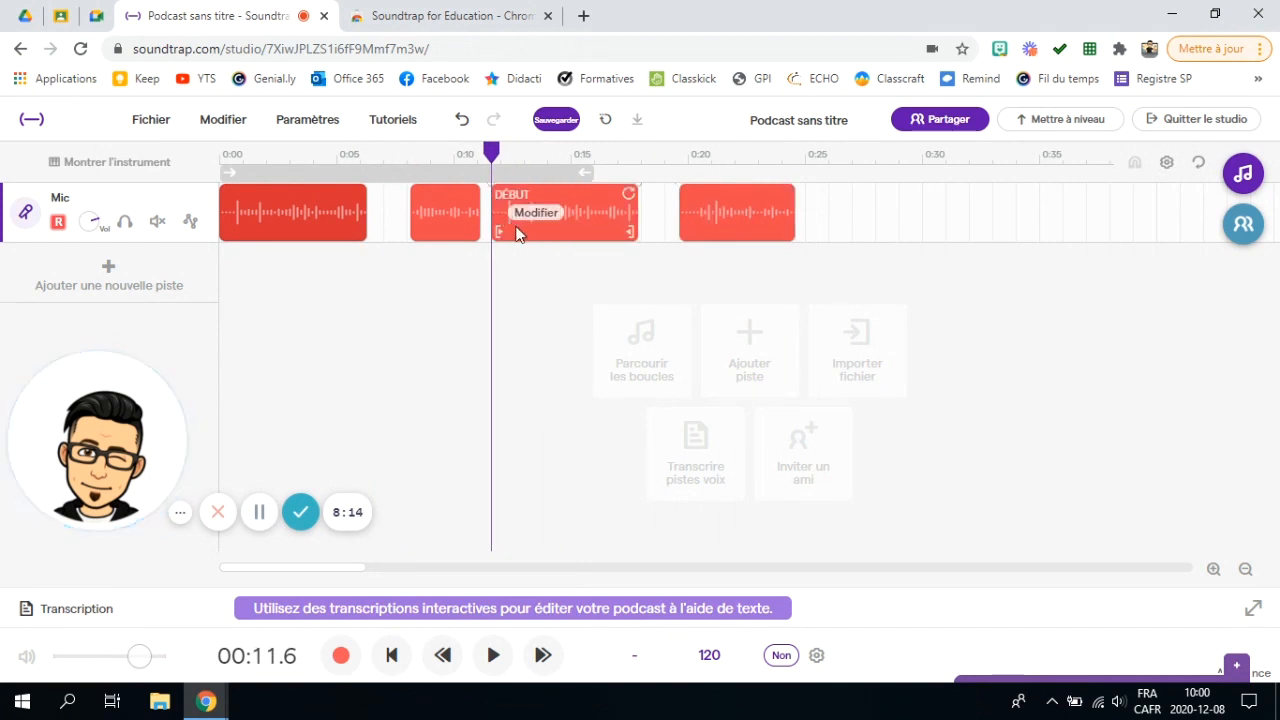
Step: Raise the first clip's pitch by +10
right_click(491, 285)
click(294, 310)
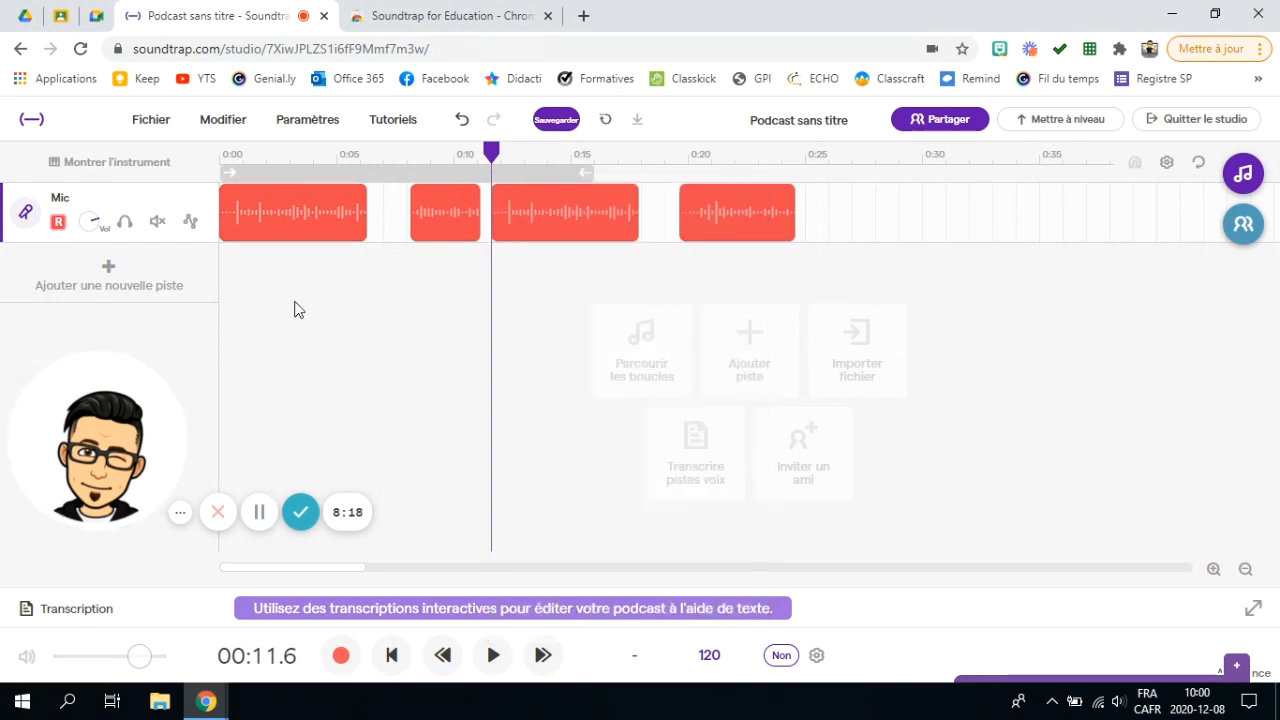
right_click(328, 234)
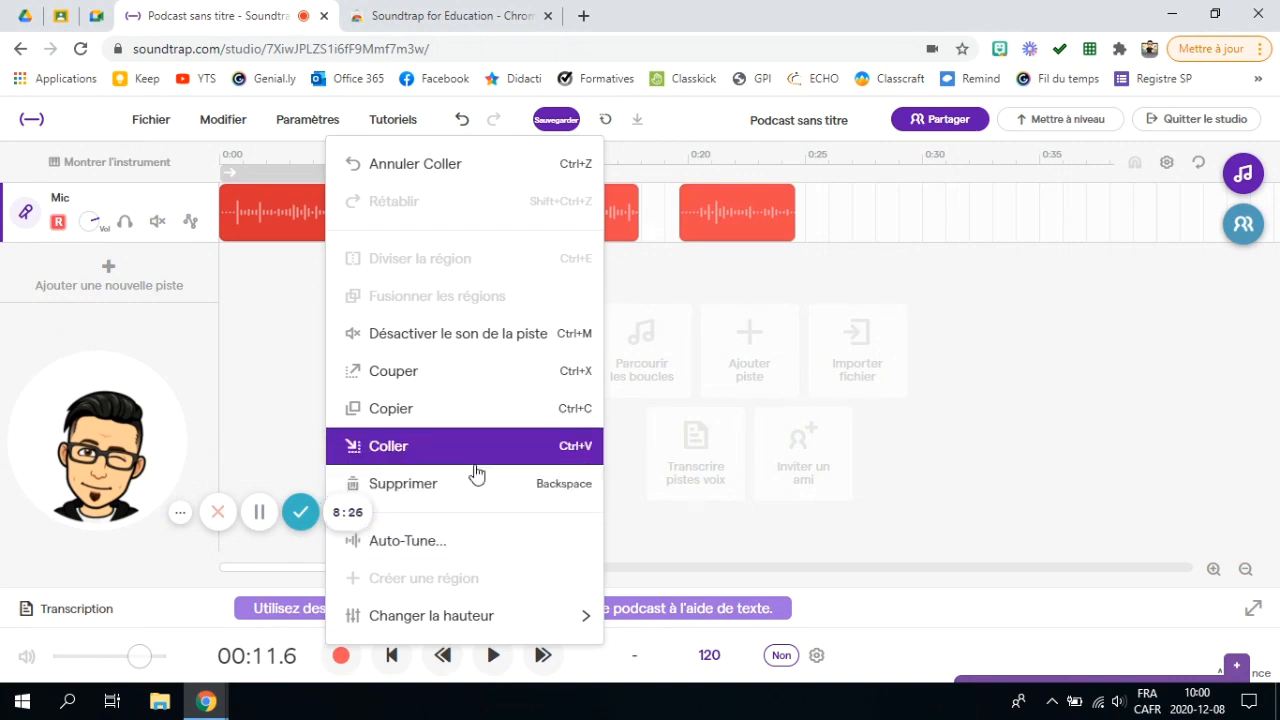
mouse_move(477, 618)
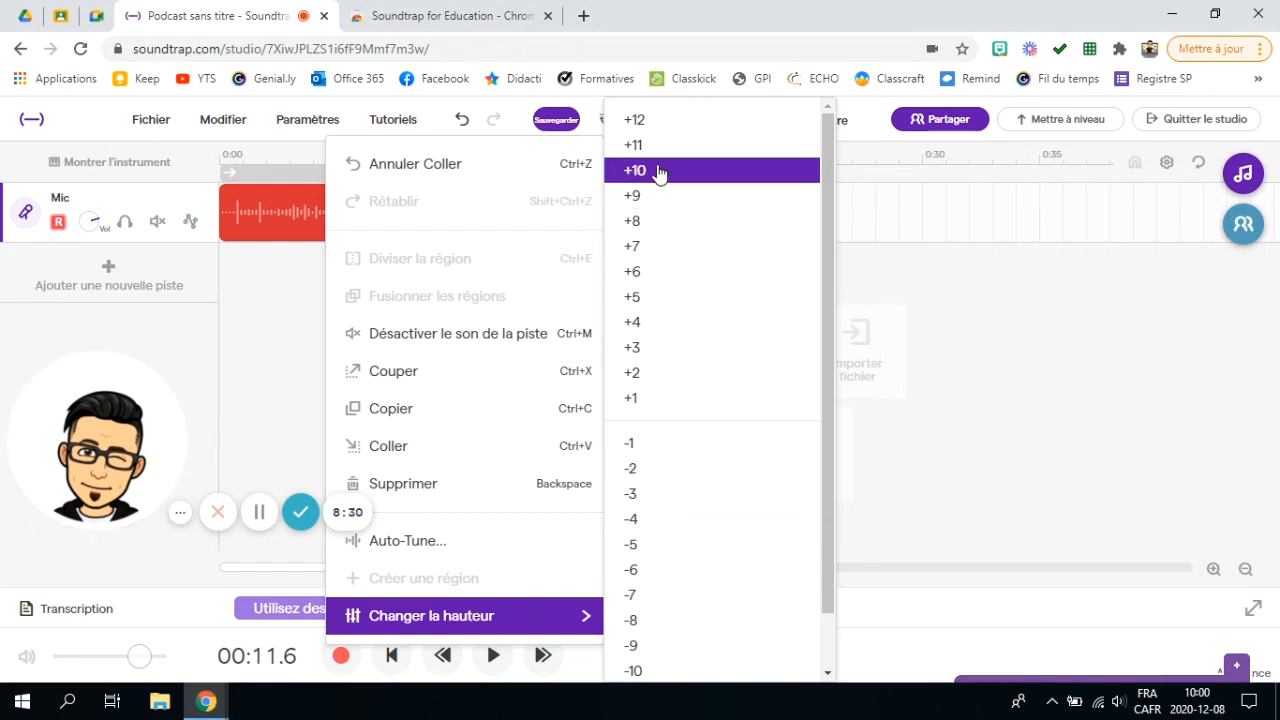
click(660, 174)
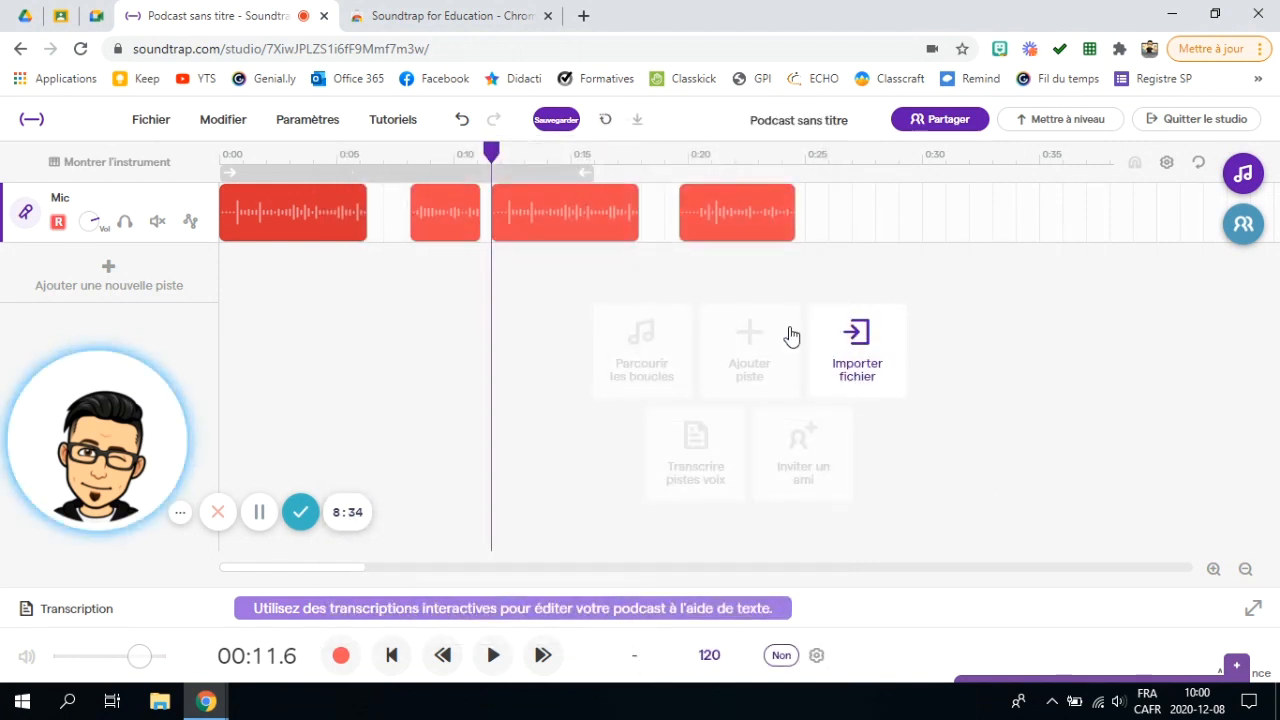
Step: Add a short Fondu d'entrée fade-in to the third voice clip around 0:13
click(574, 214)
drag(505, 150, 527, 162)
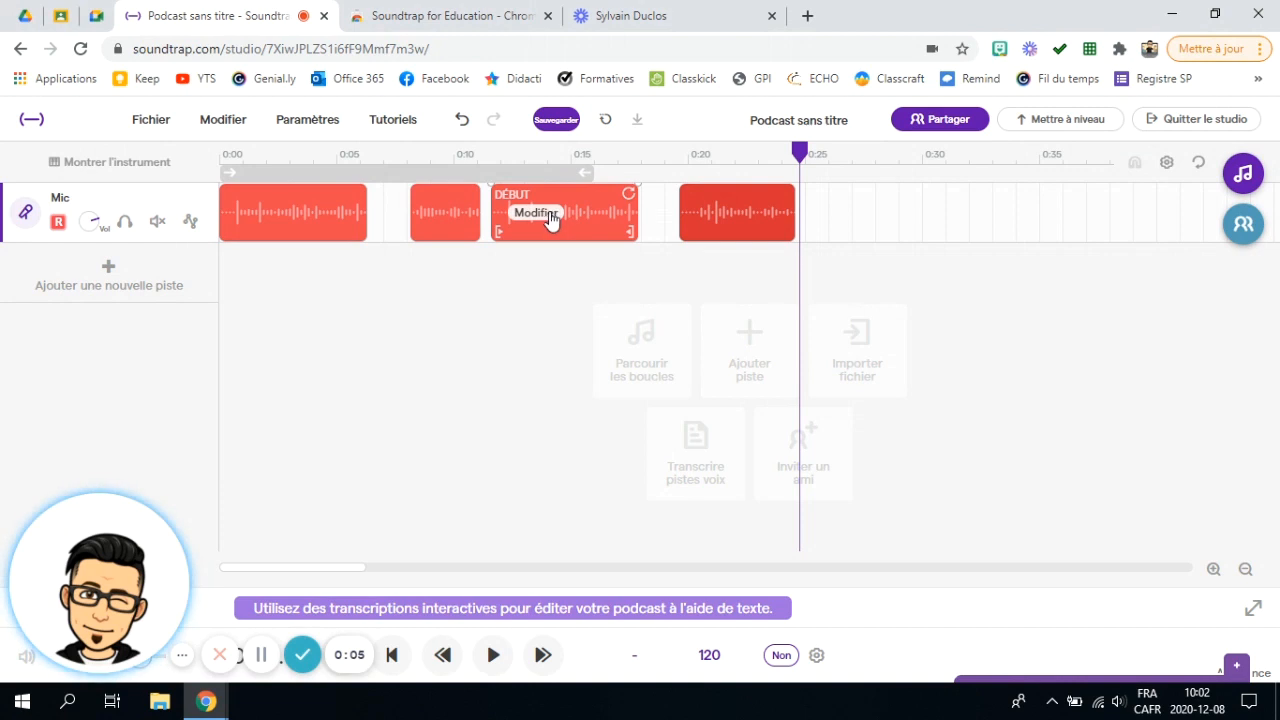
click(535, 214)
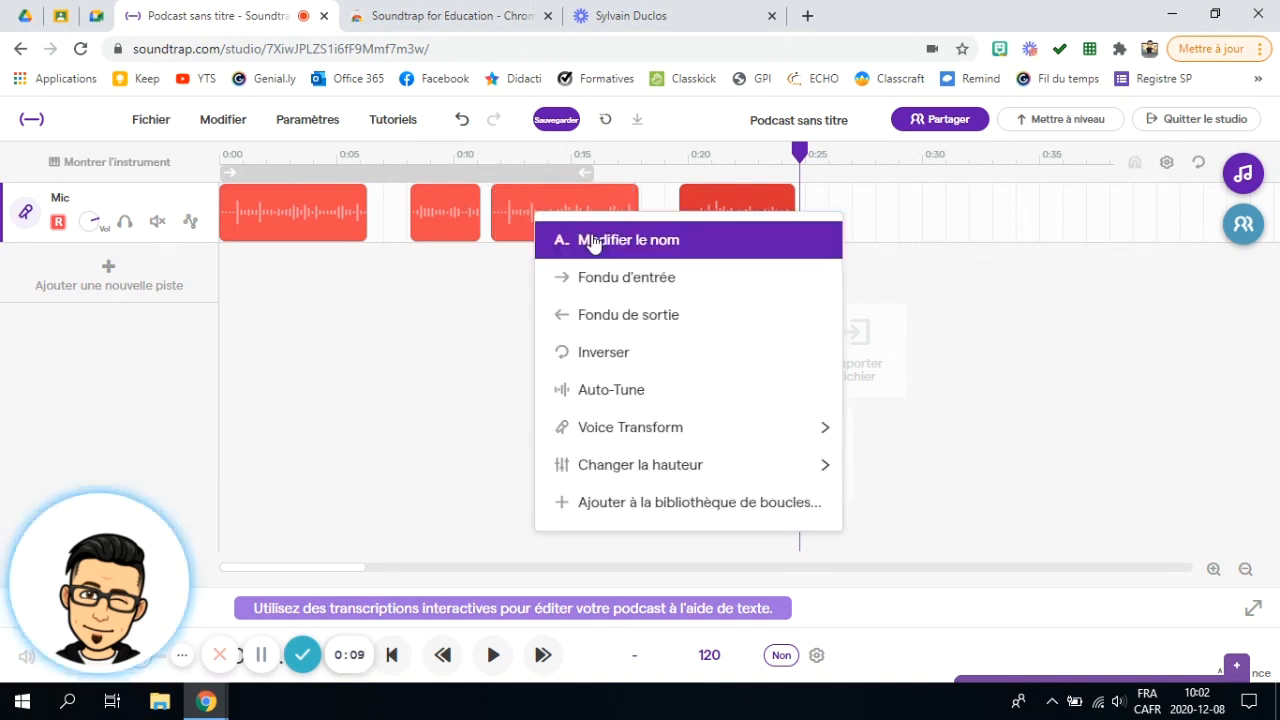
click(621, 287)
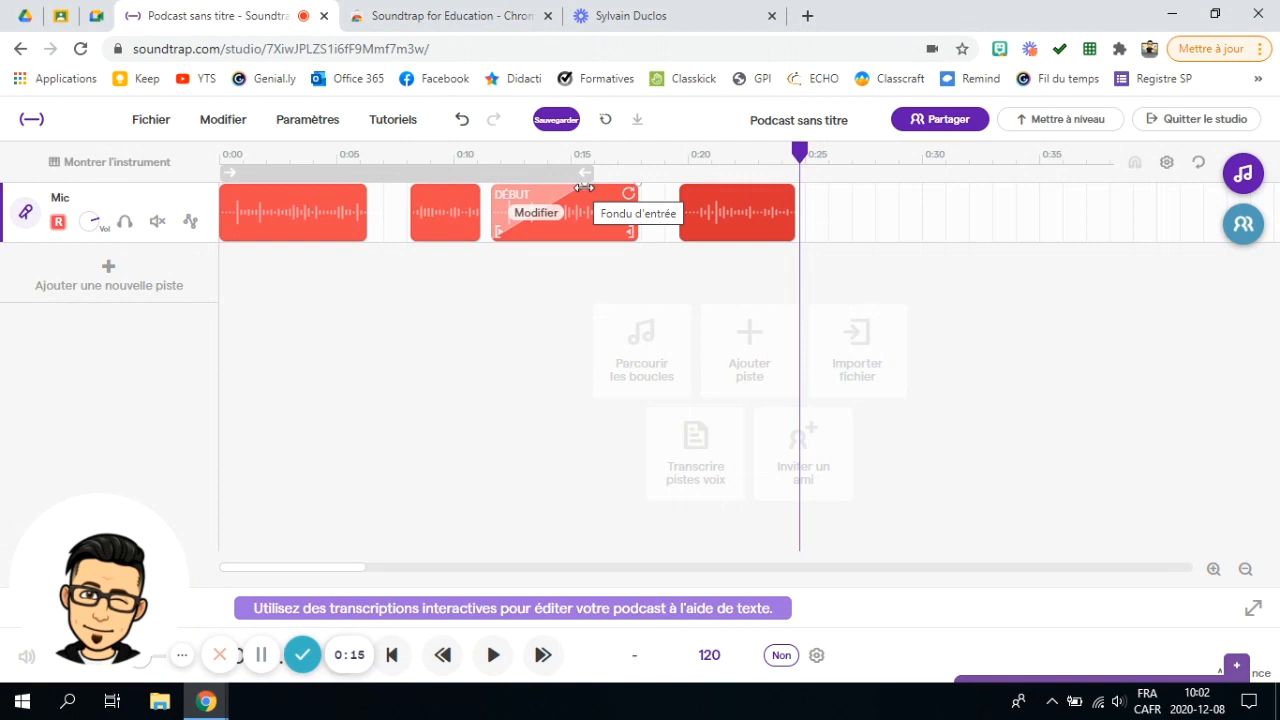
drag(584, 187, 553, 195)
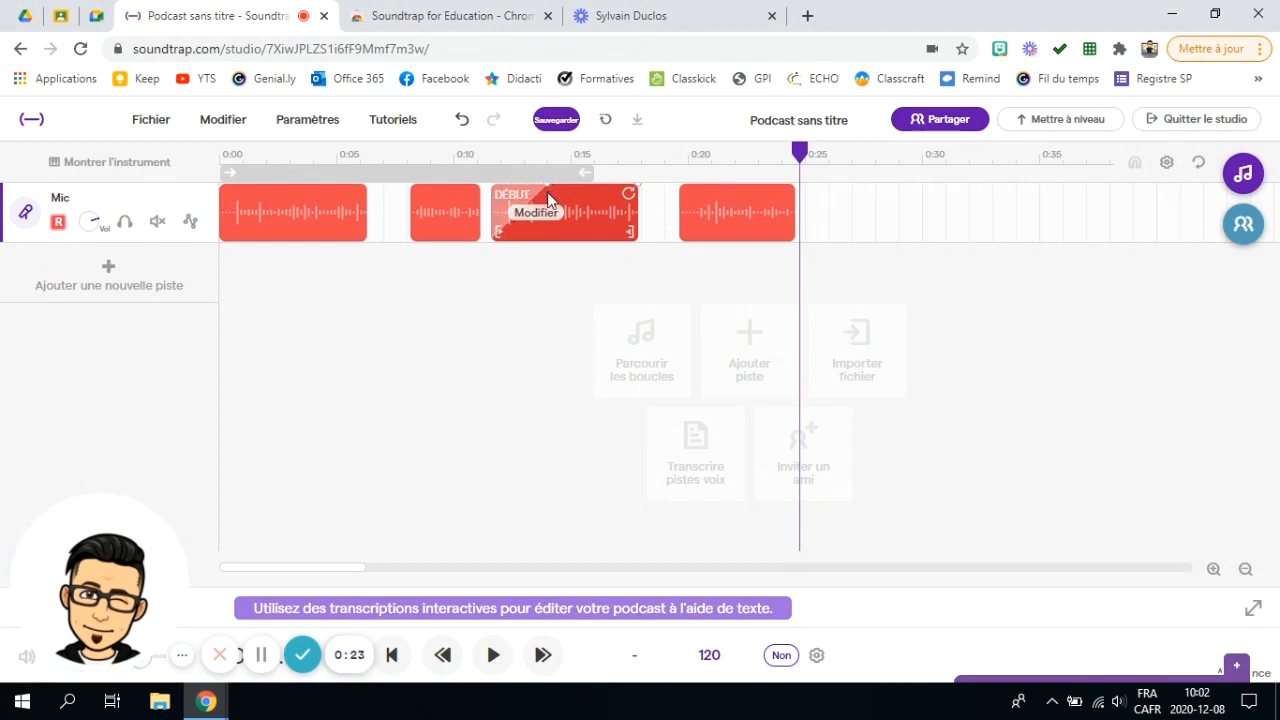
drag(594, 188, 524, 200)
Step: Add a Fondu de sortie fade-out to the third clip's end and adjust its length
click(555, 220)
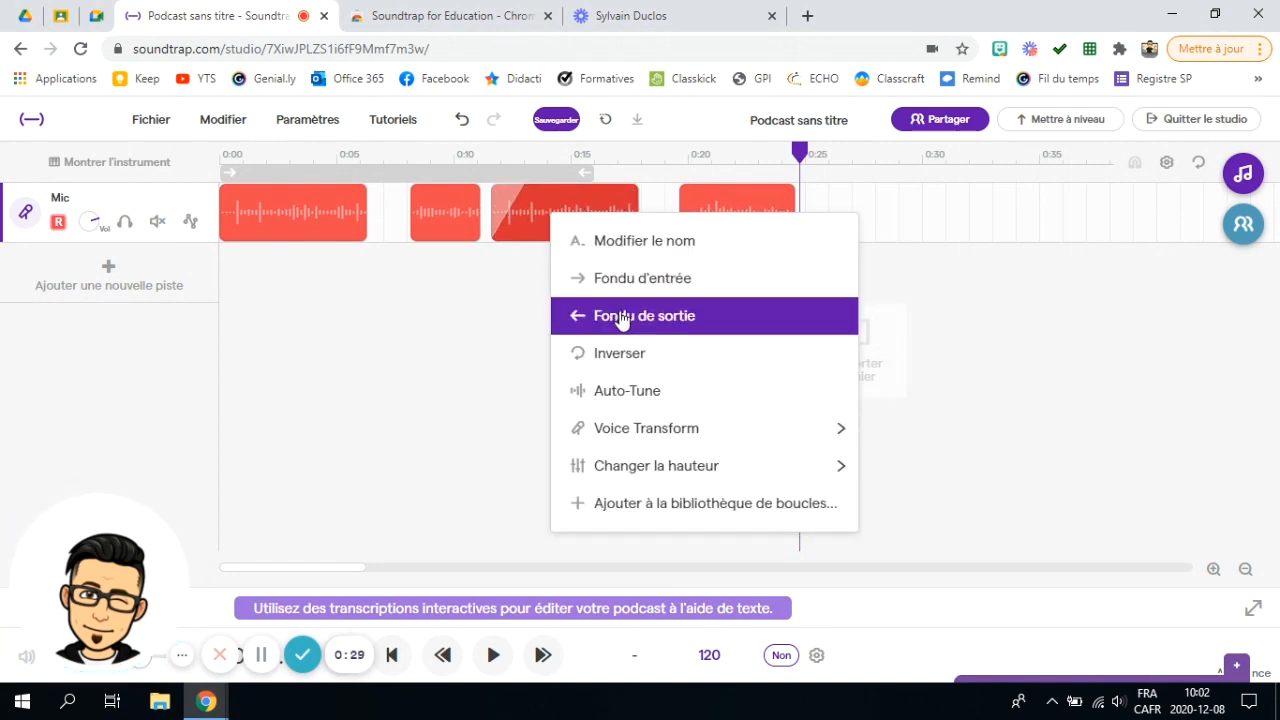
click(590, 314)
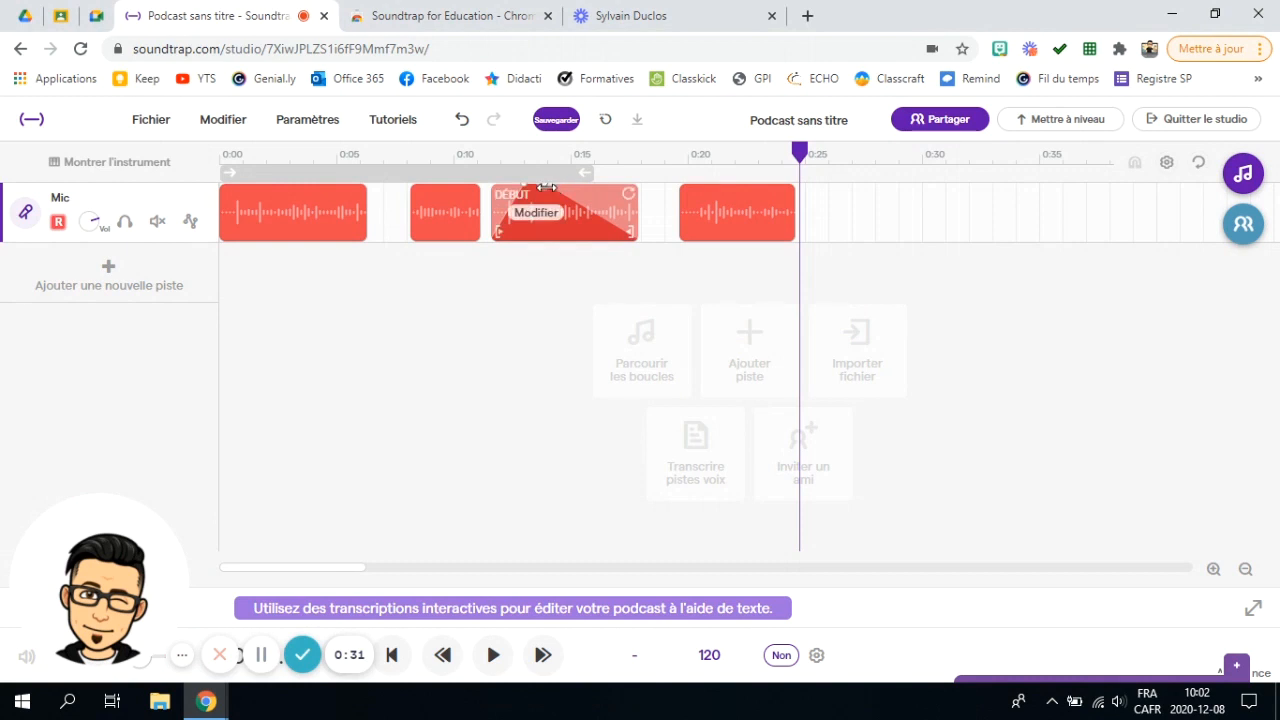
drag(590, 184, 603, 184)
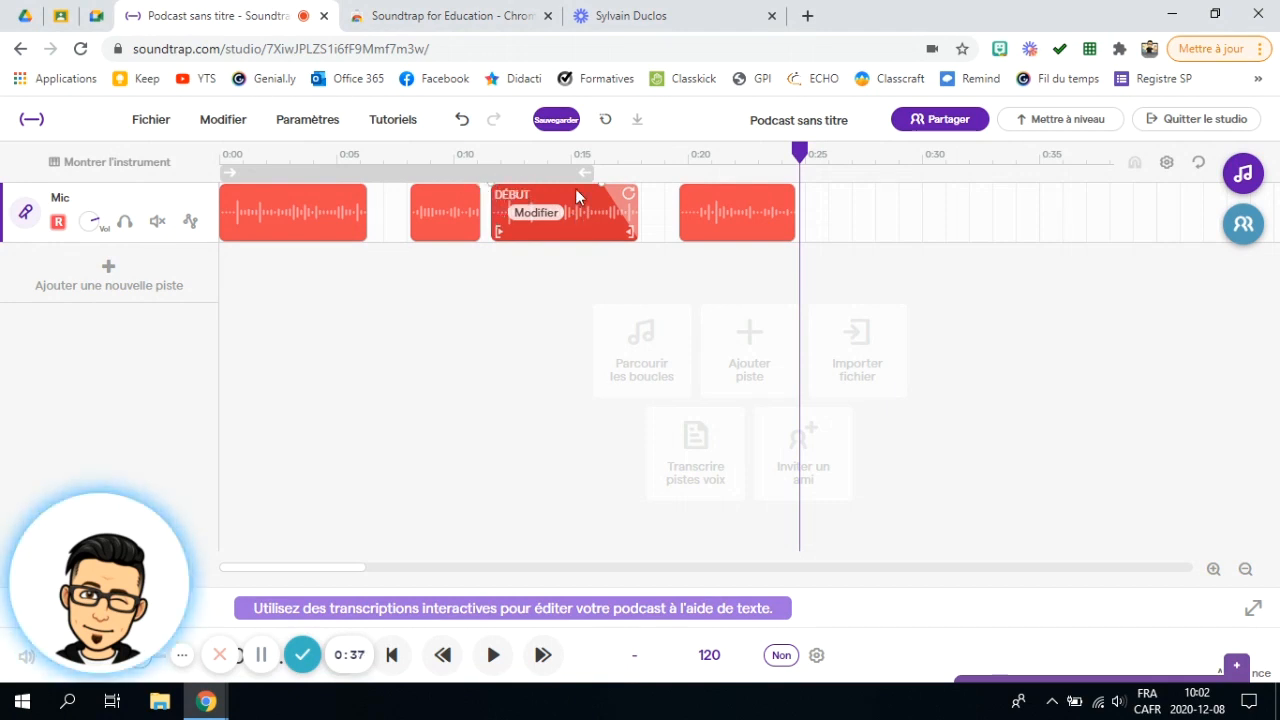
Step: Apply a Fondu d'entrée fade-in to the first voice clip
click(264, 212)
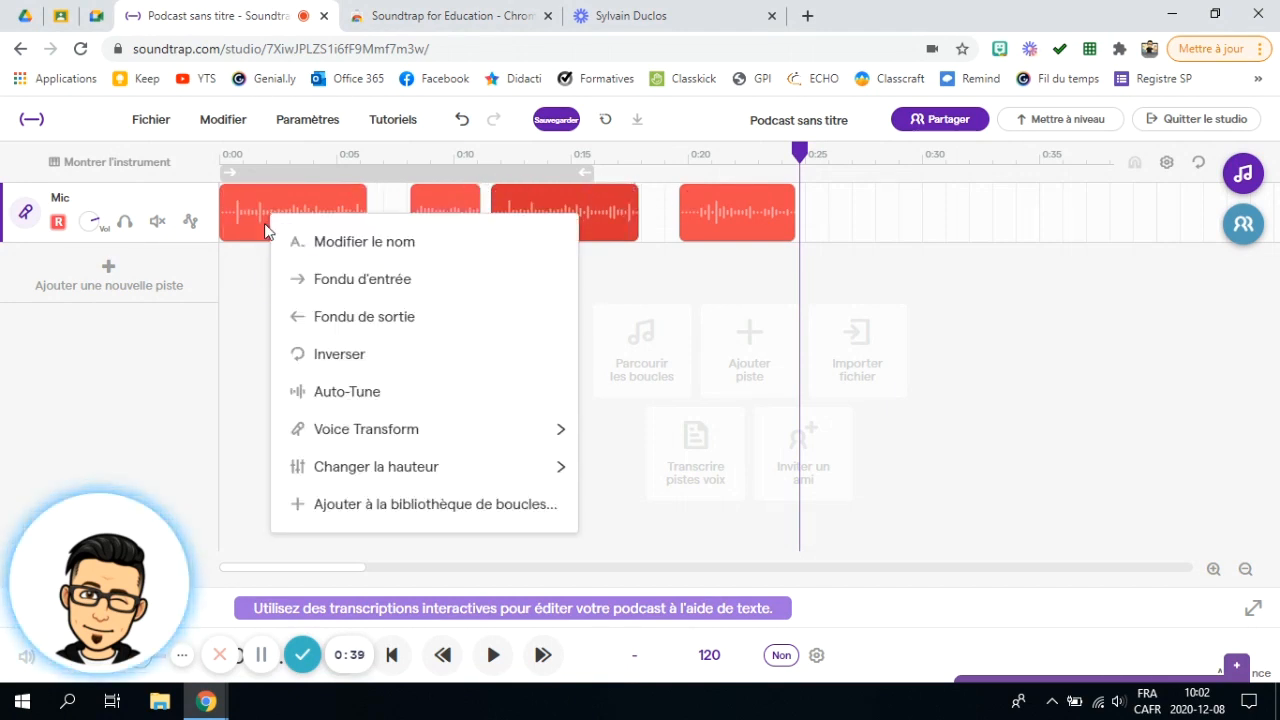
click(335, 277)
click(295, 222)
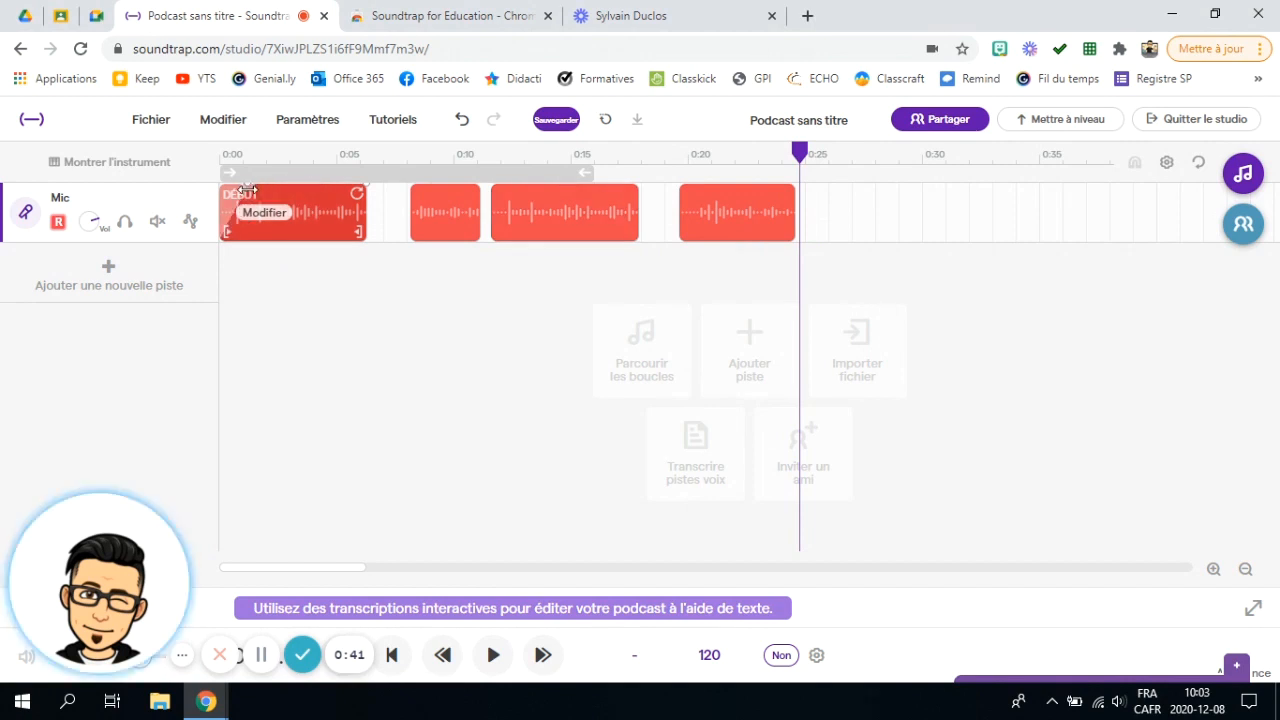
Step: Apply a Fondu de sortie fade-out to the last voice clip, around 20–24.5 seconds
click(730, 214)
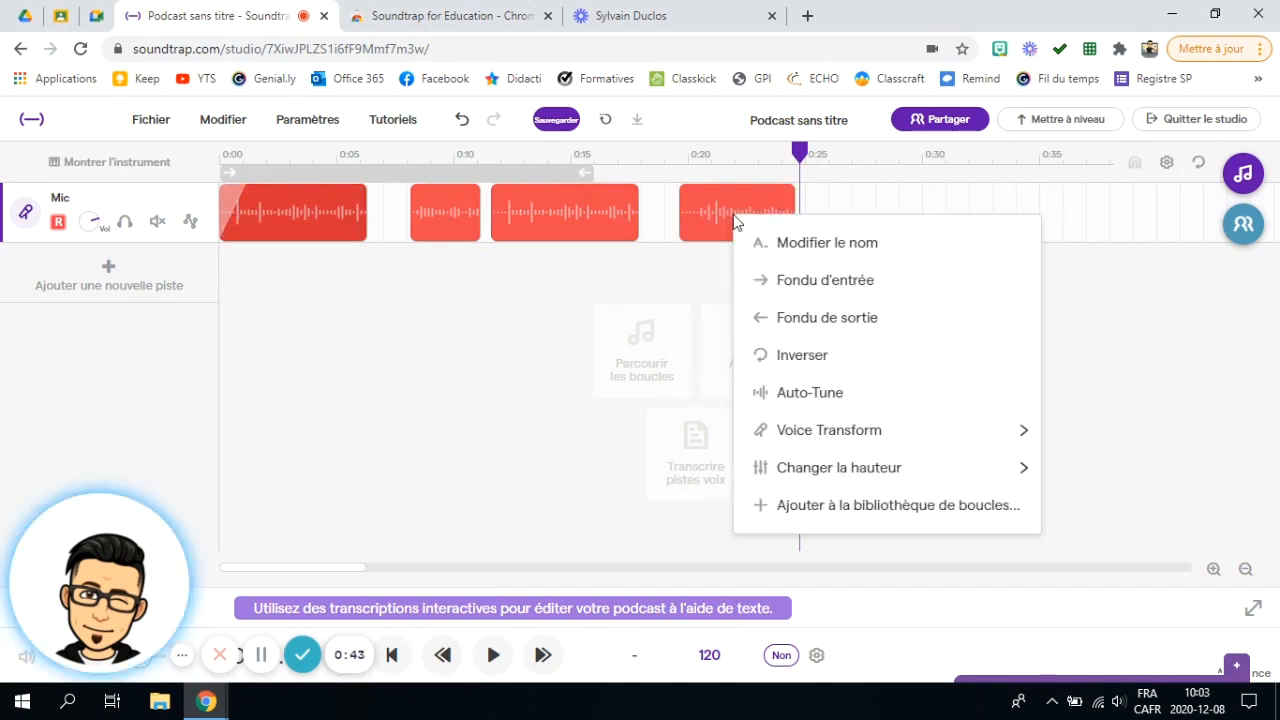
click(805, 315)
mouse_move(718, 197)
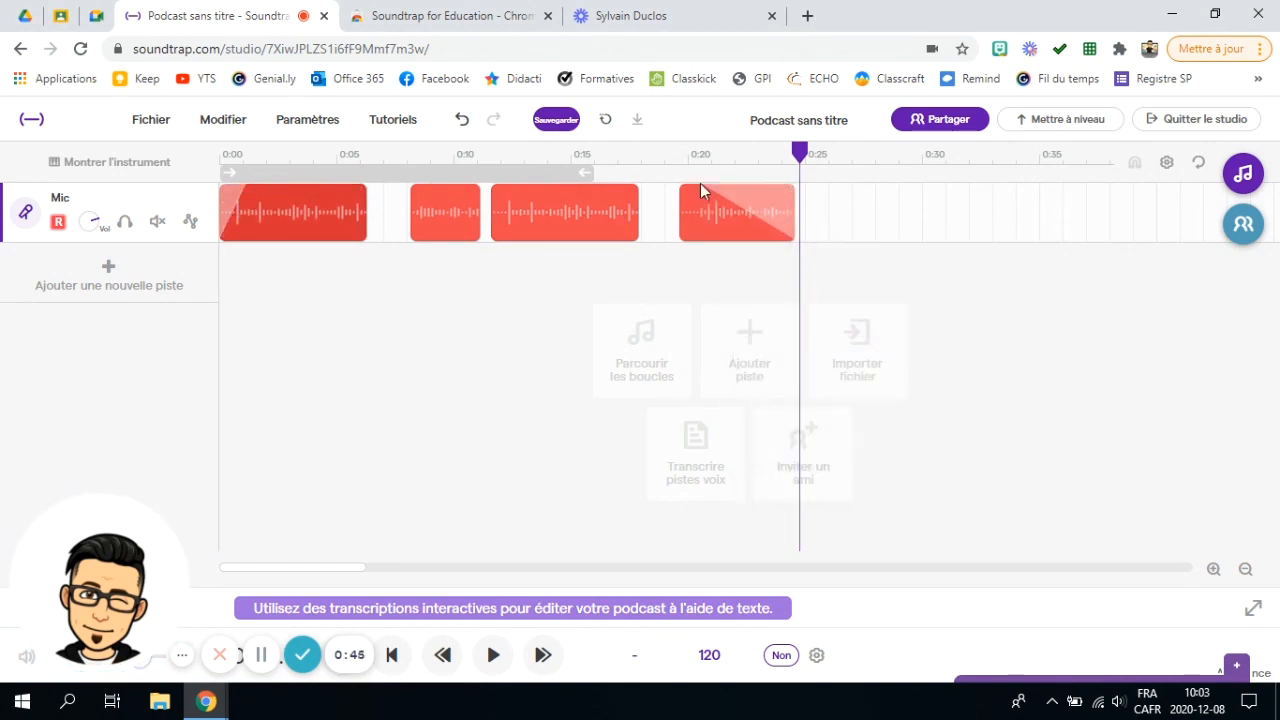
click(764, 185)
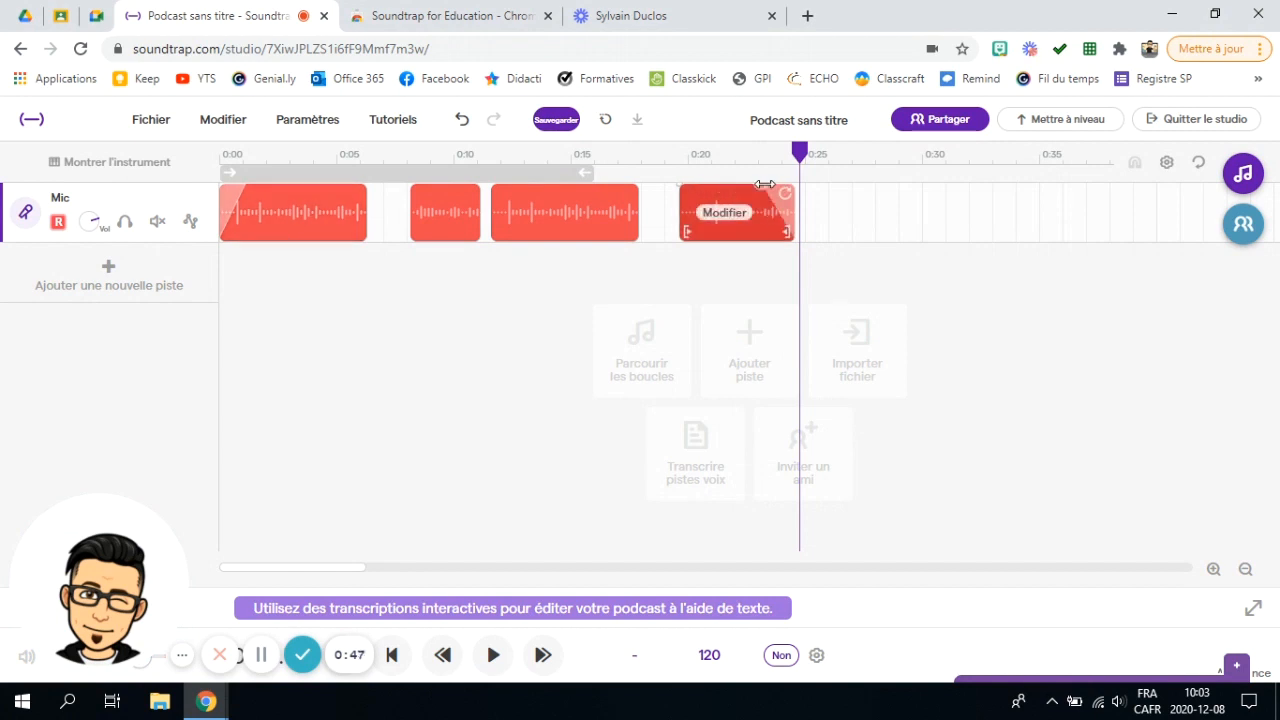
click(738, 222)
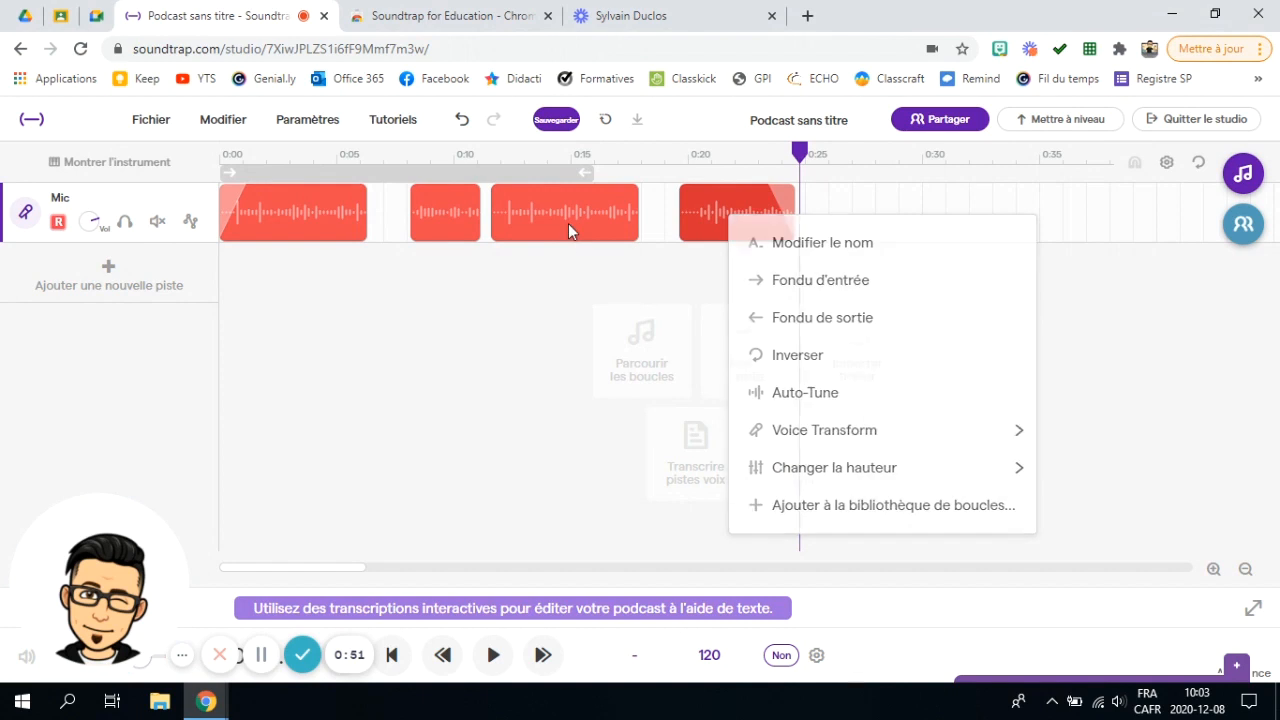
Step: Reverse the third clip with Inverser and play back from 0:10 to hear the edits
click(538, 215)
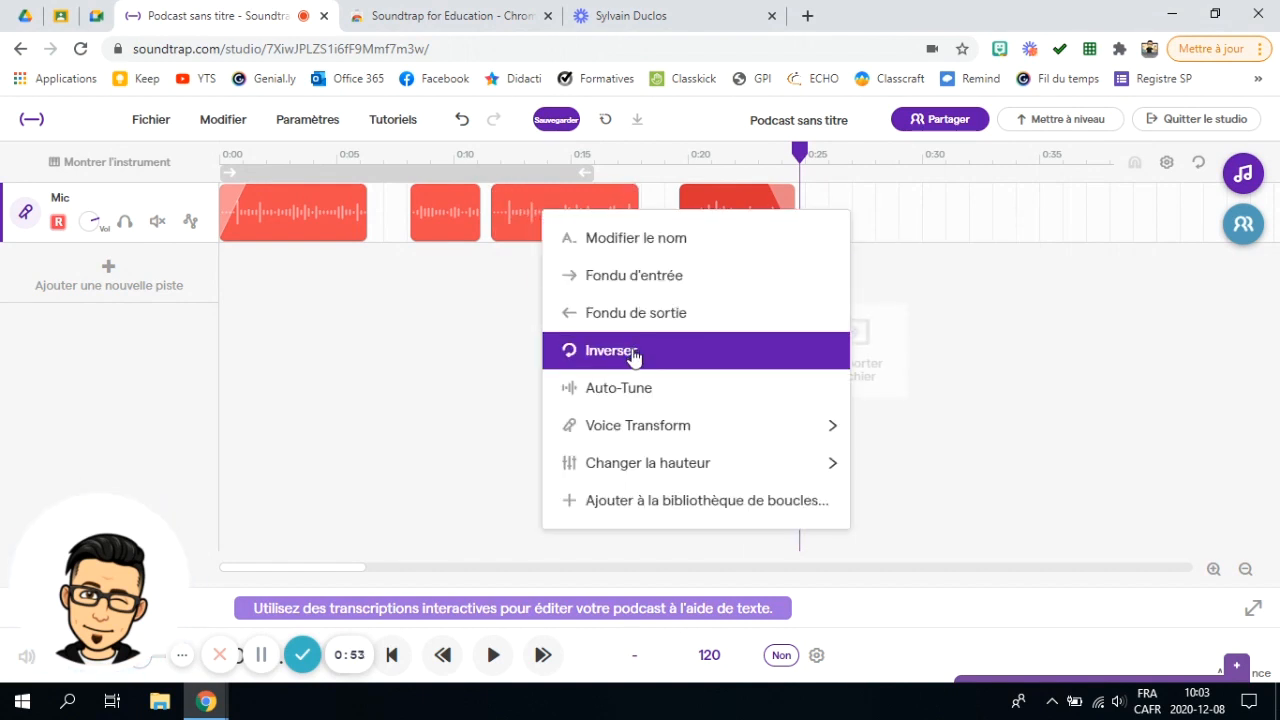
click(630, 352)
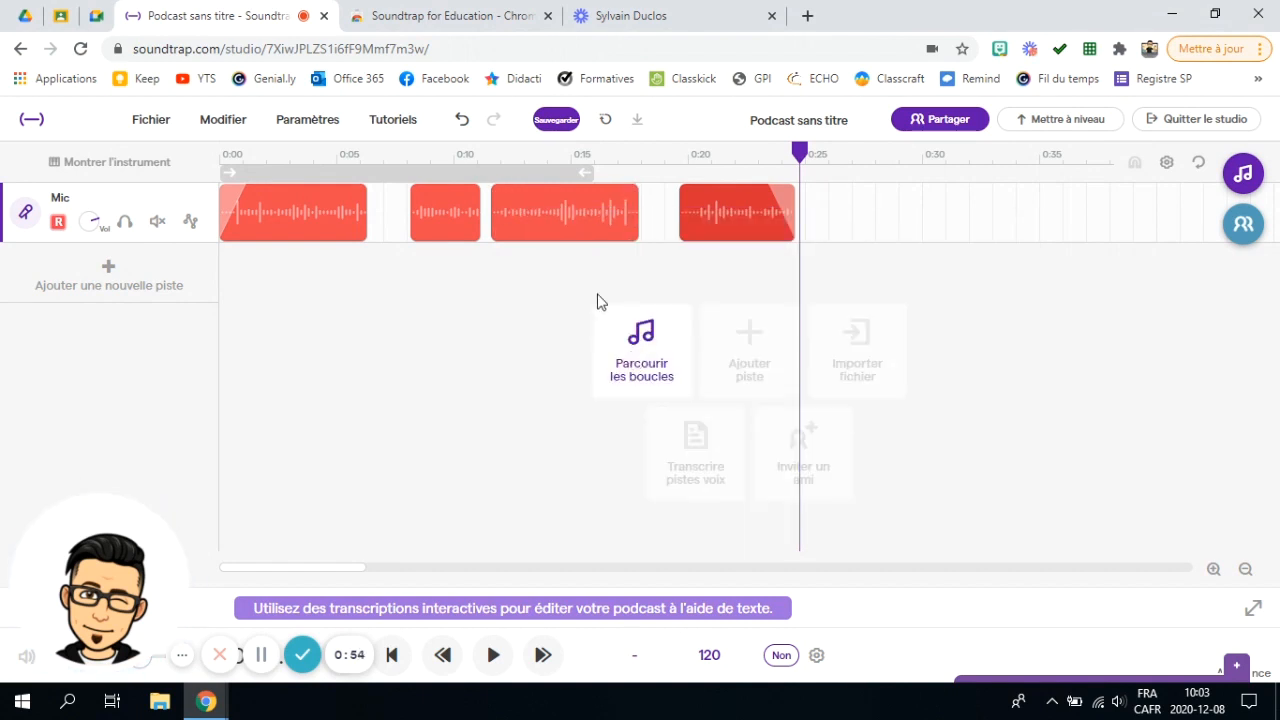
click(480, 166)
mouse_move(521, 238)
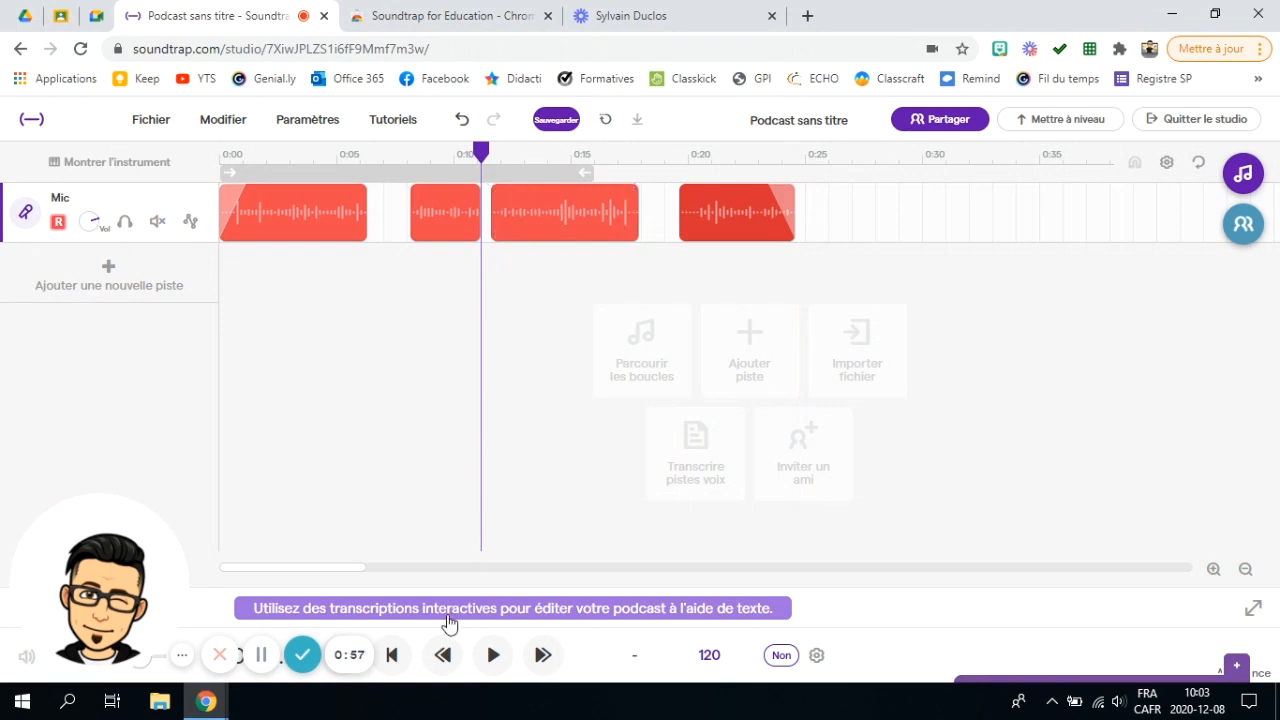
click(492, 656)
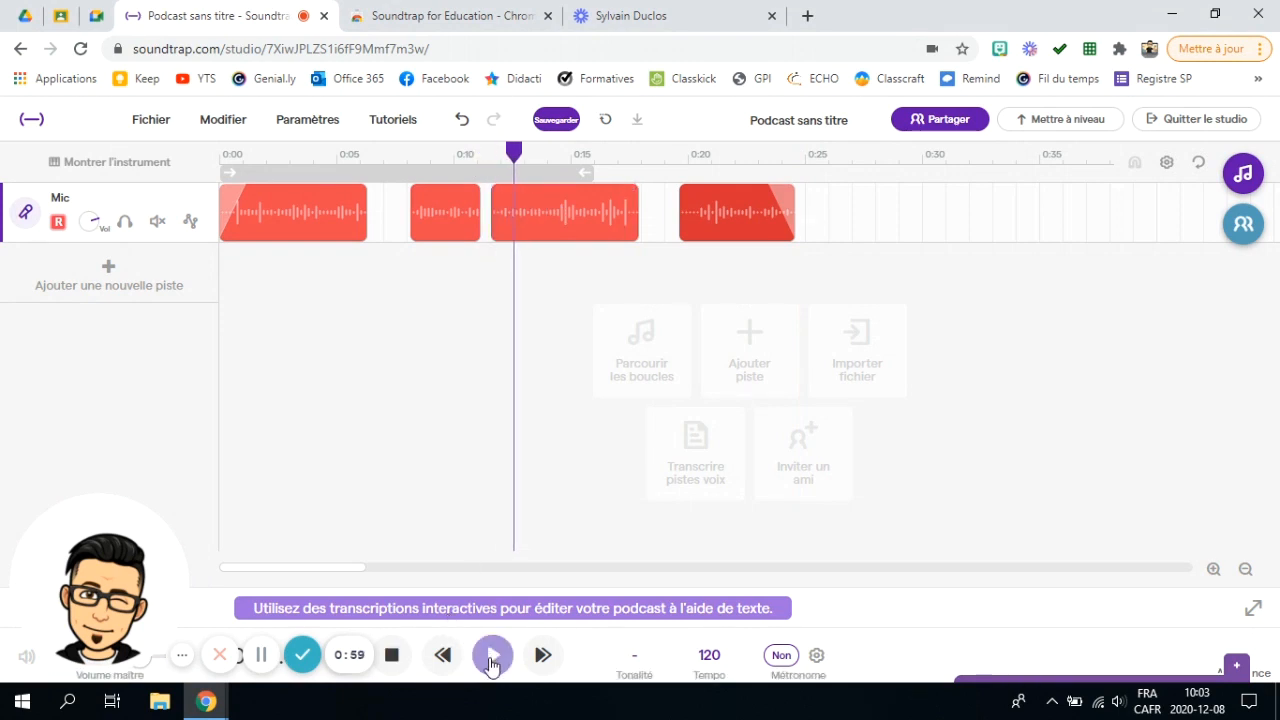
Step: Stop playback and shift the first voice clip up +2 octaves via Voice Transform
click(393, 660)
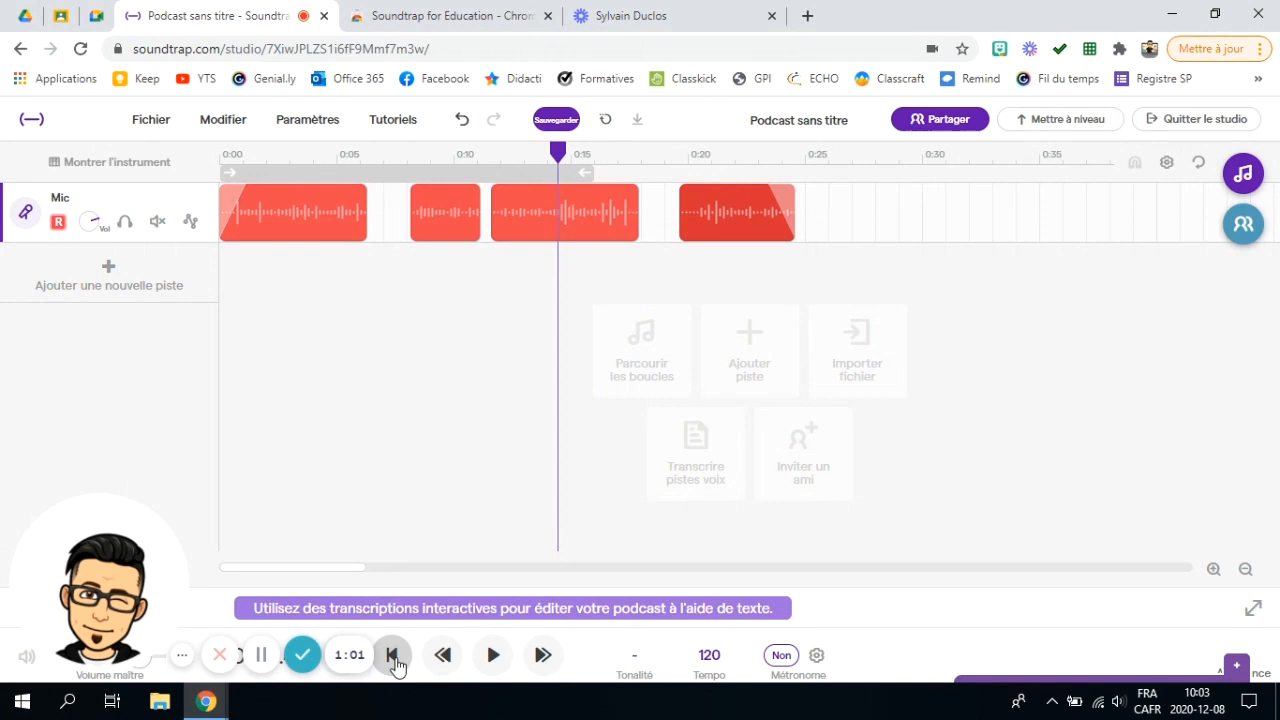
mouse_move(563, 200)
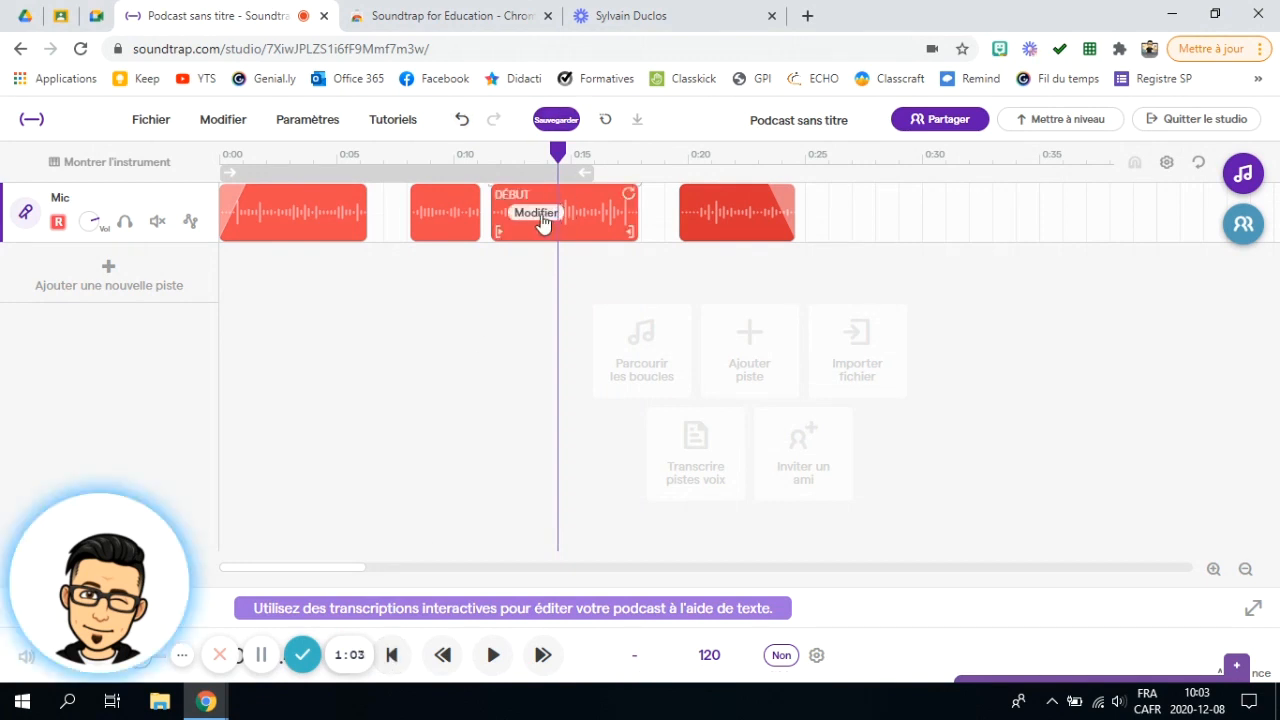
click(537, 214)
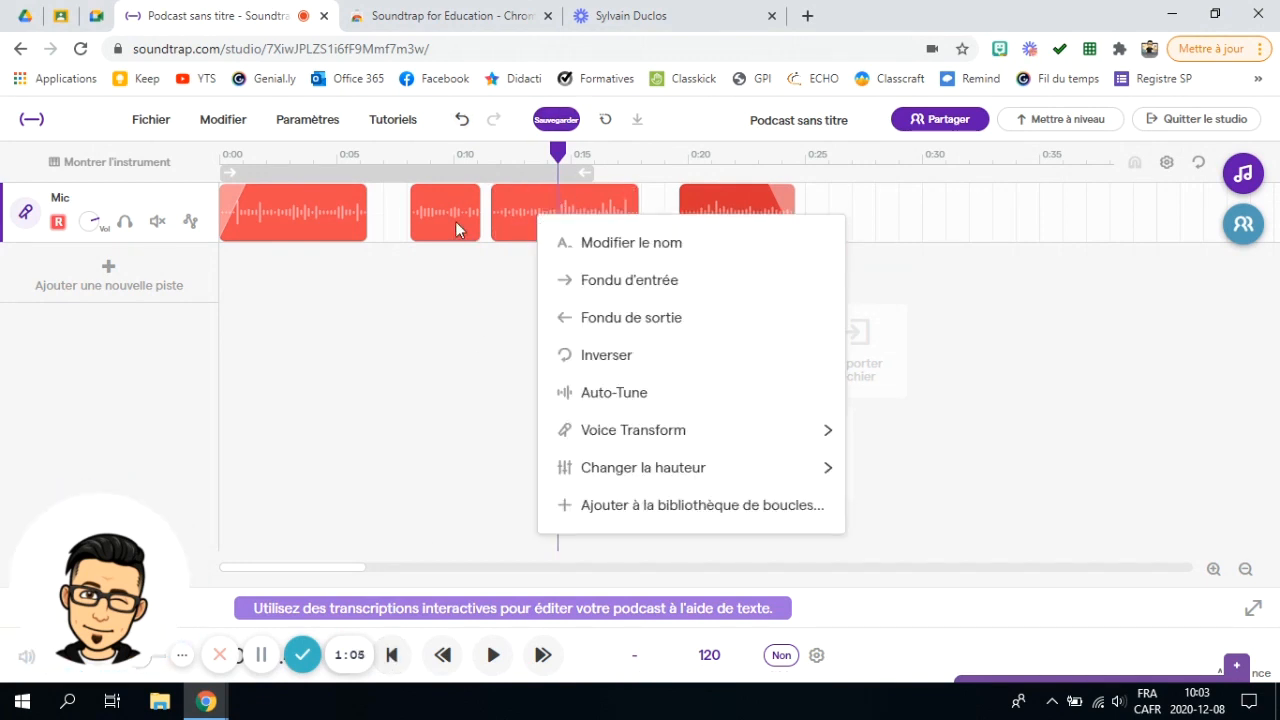
click(270, 213)
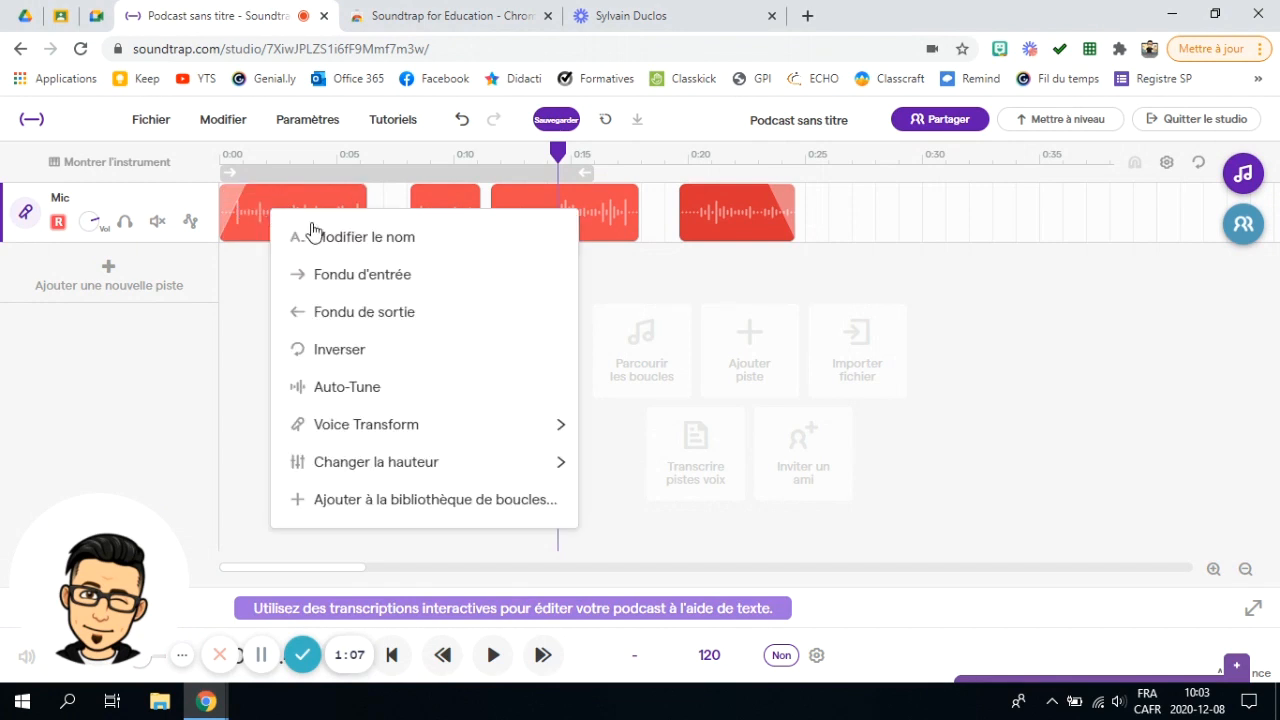
mouse_move(387, 424)
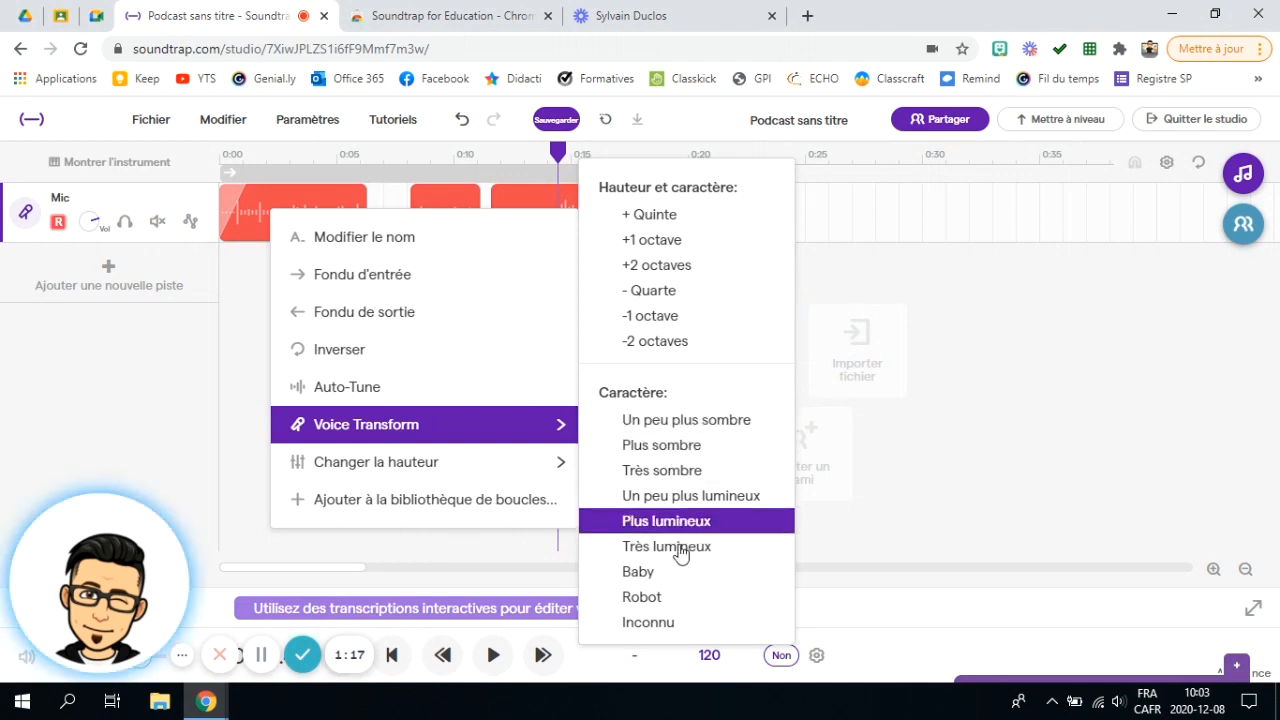
click(662, 270)
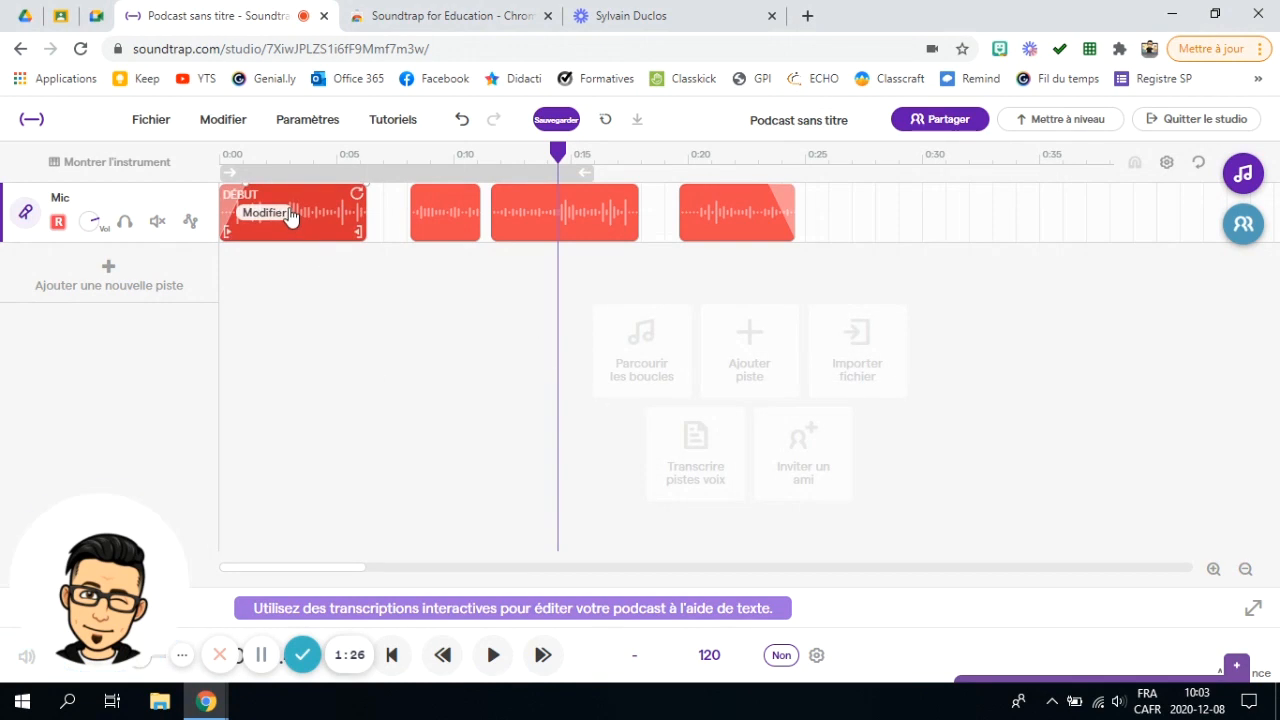
Step: Play the podcast from the beginning to review the edited voice clips
click(232, 155)
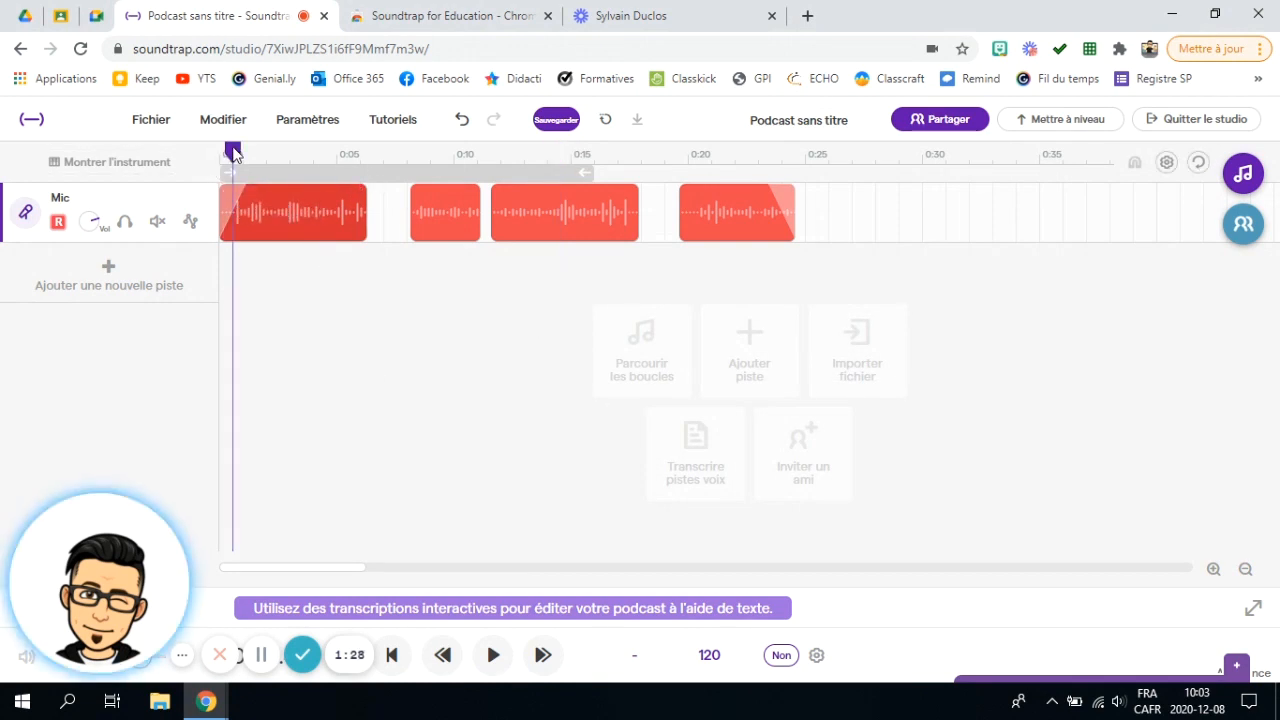
click(493, 655)
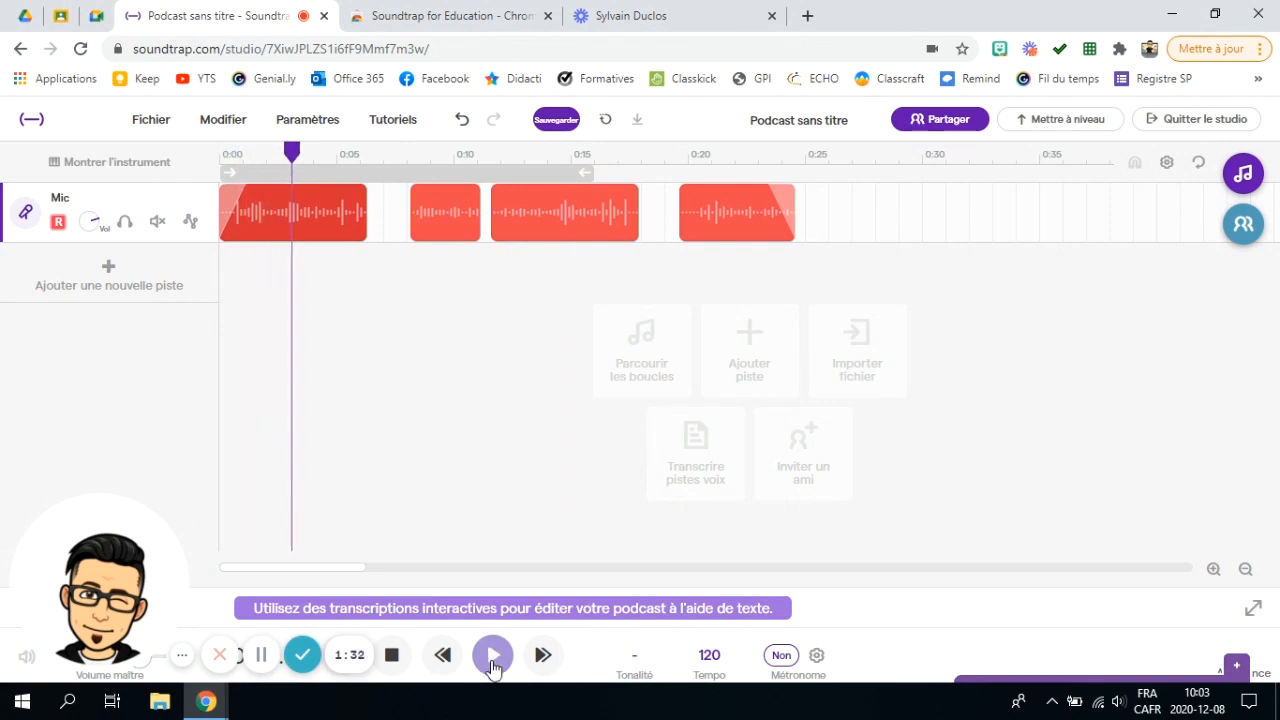
click(392, 657)
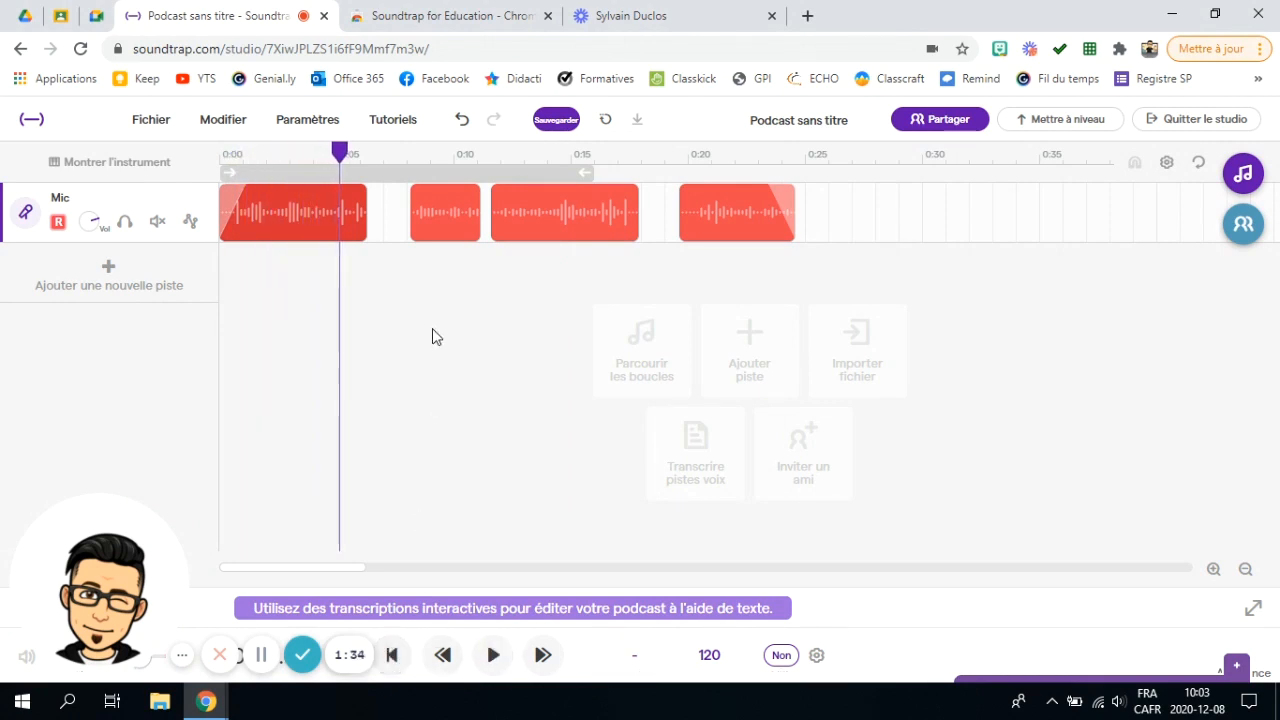
Step: Dismiss the first clip's menu unused and bring up the Ajouter une nouvelle piste chooser
click(268, 213)
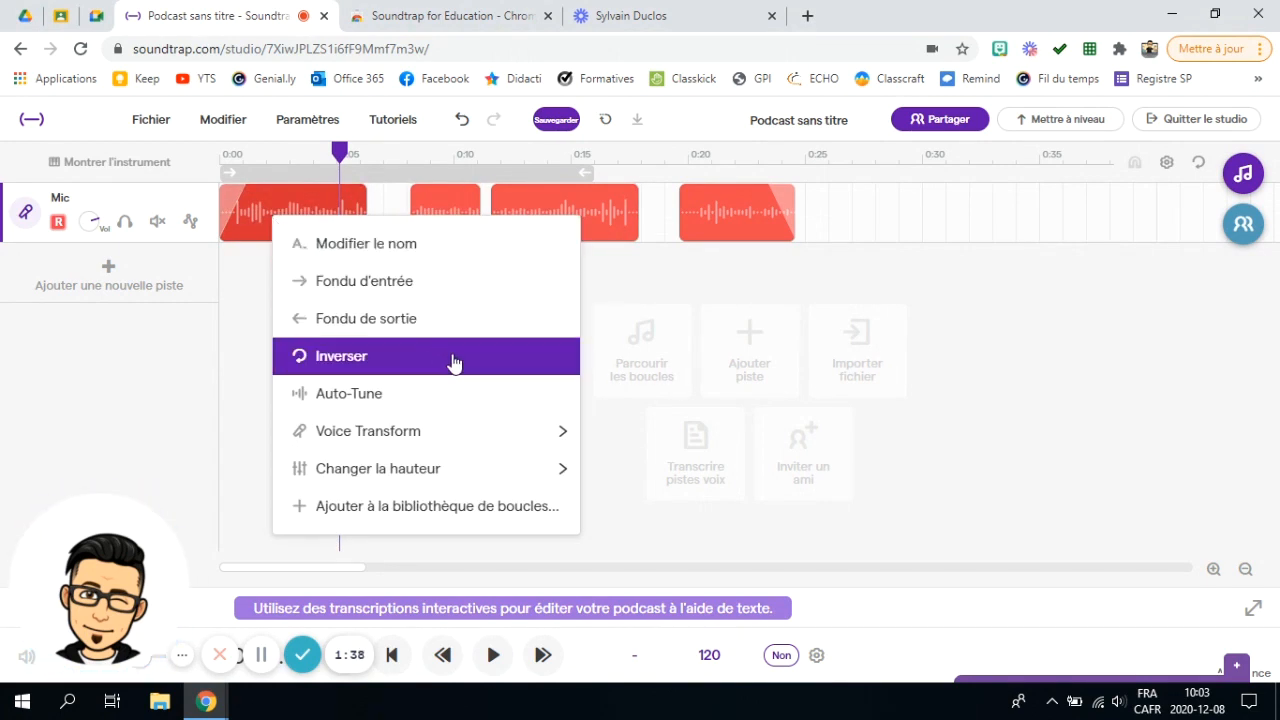
mouse_move(455, 485)
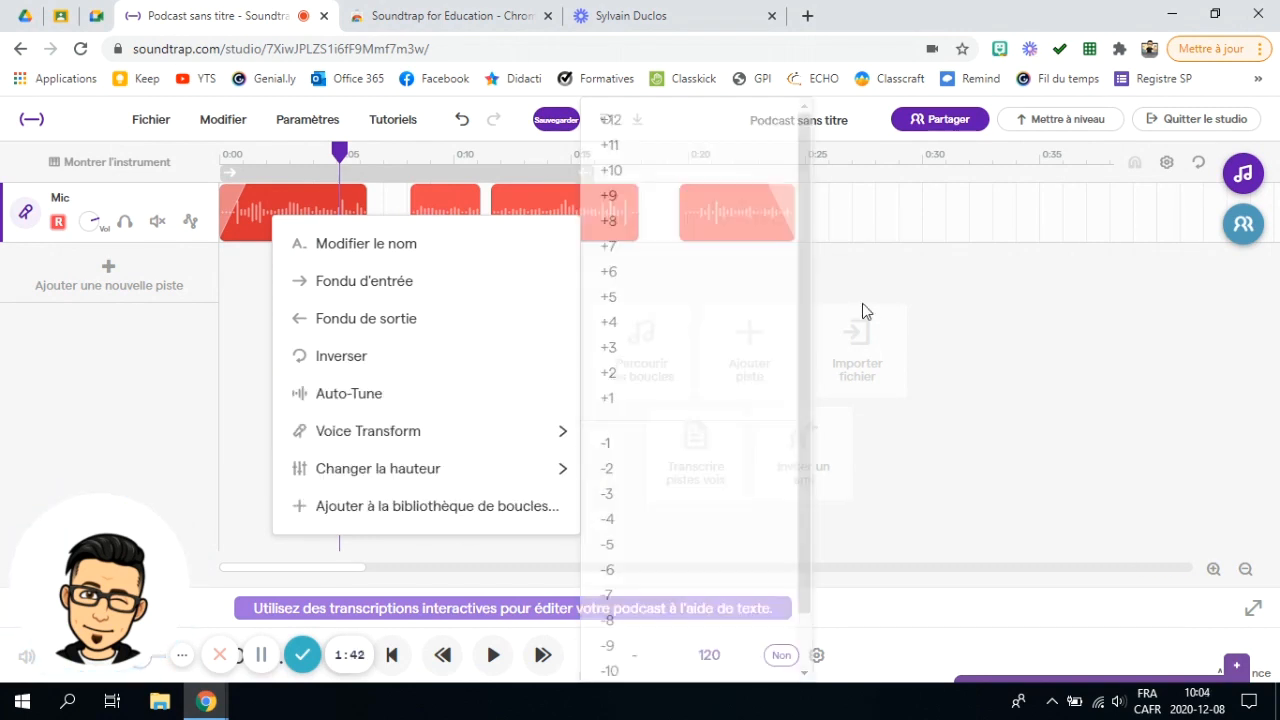
click(1034, 346)
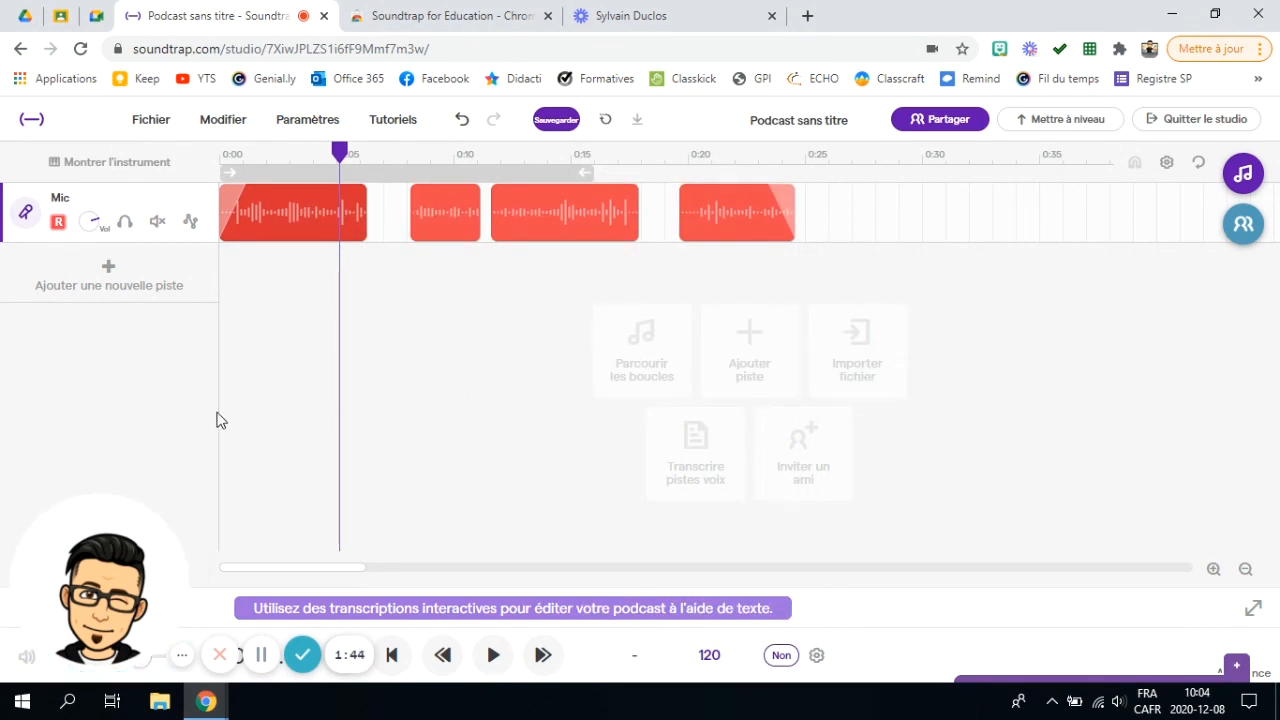
click(106, 269)
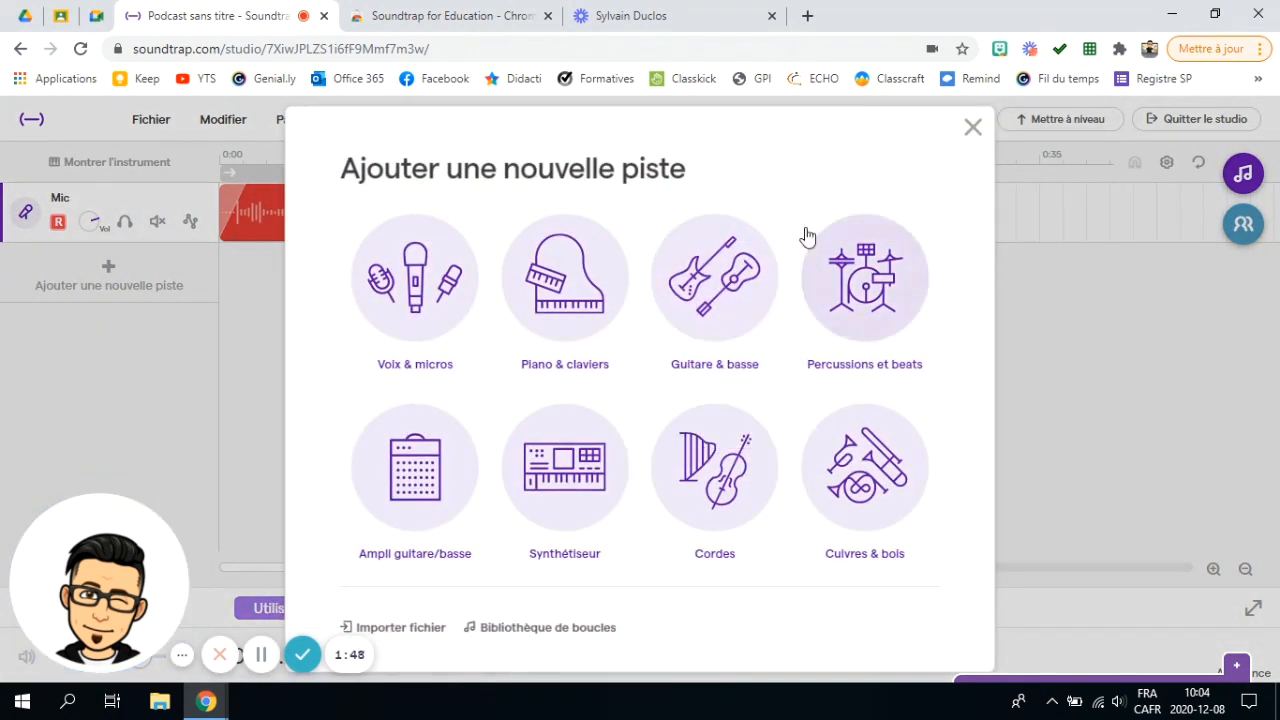
Step: Search loops for 'spook' and place Synth - Broken Spooky Pad on a new track at 0:00
click(548, 628)
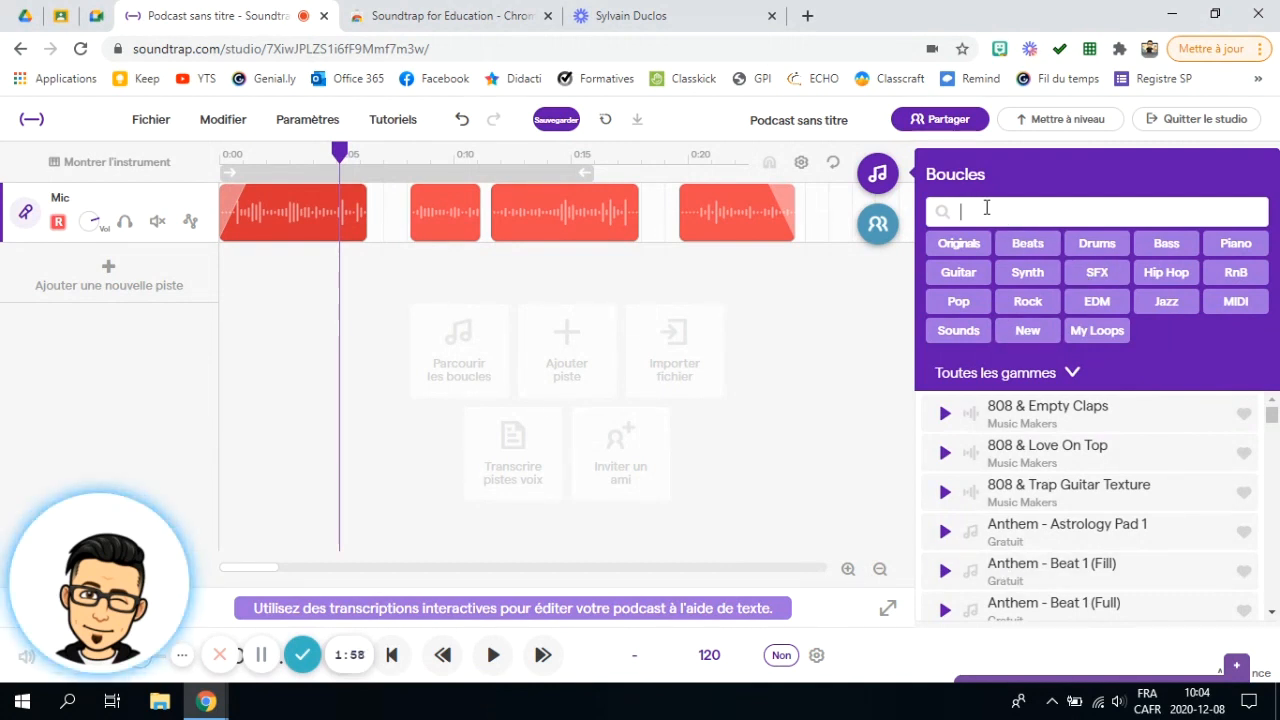
text(spooky)
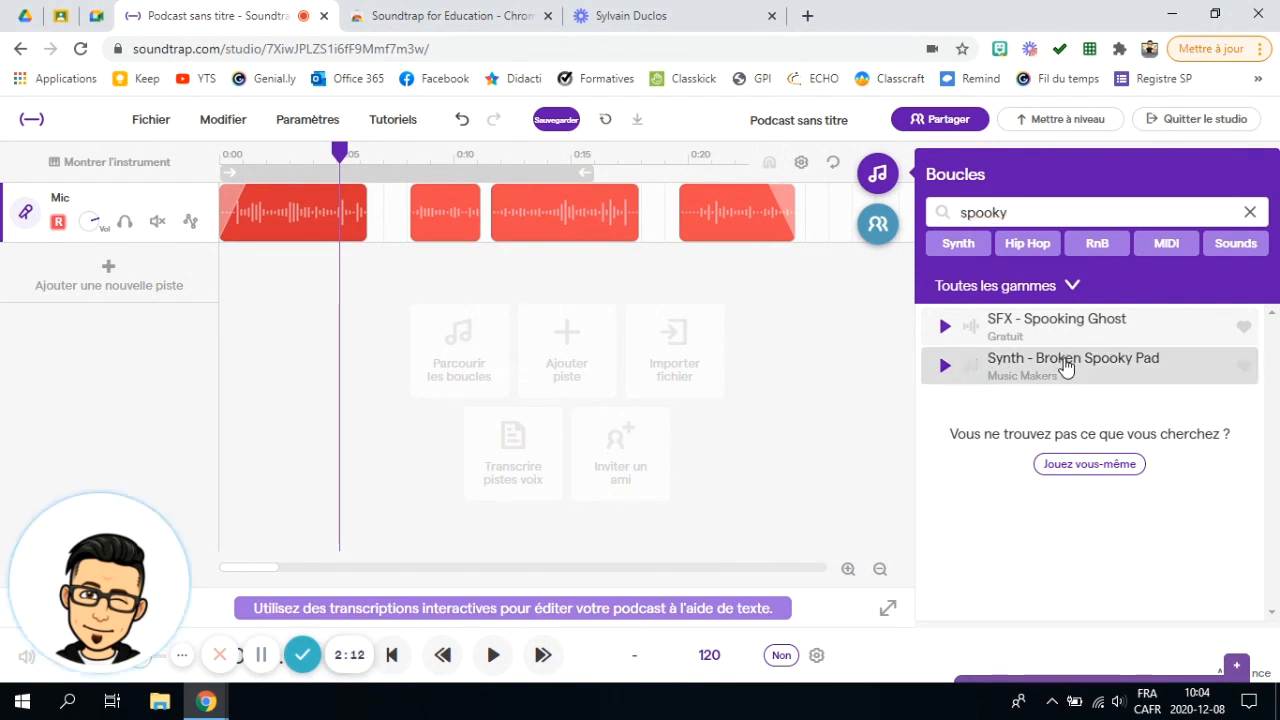
mouse_move(1051, 371)
mouse_down()
mouse_move(790, 382)
mouse_move(223, 289)
mouse_move(234, 287)
mouse_up()
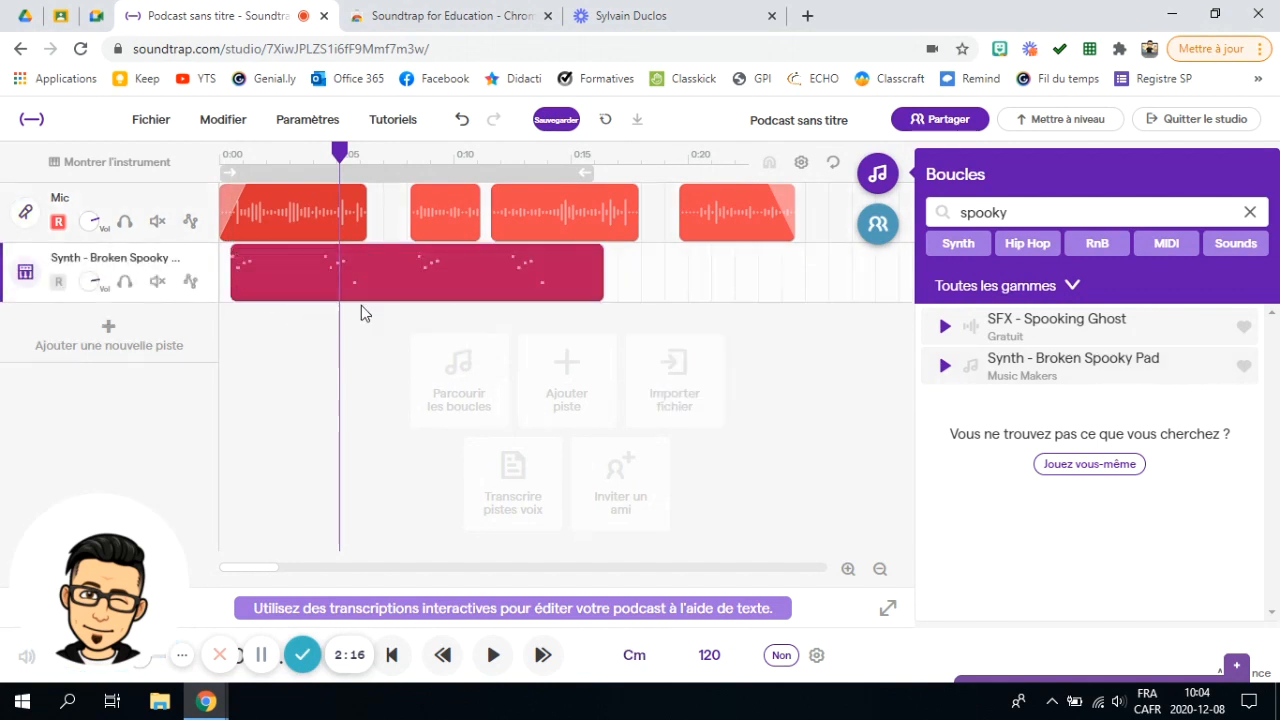
drag(452, 280, 433, 285)
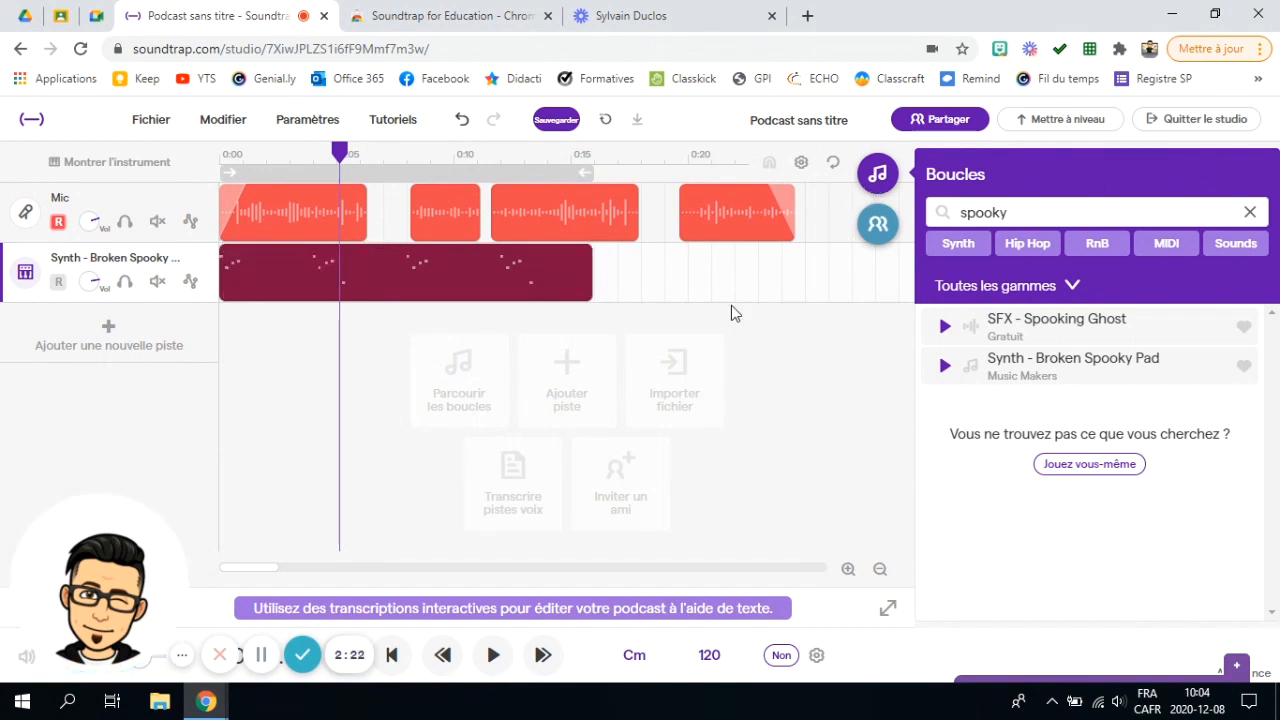
click(882, 178)
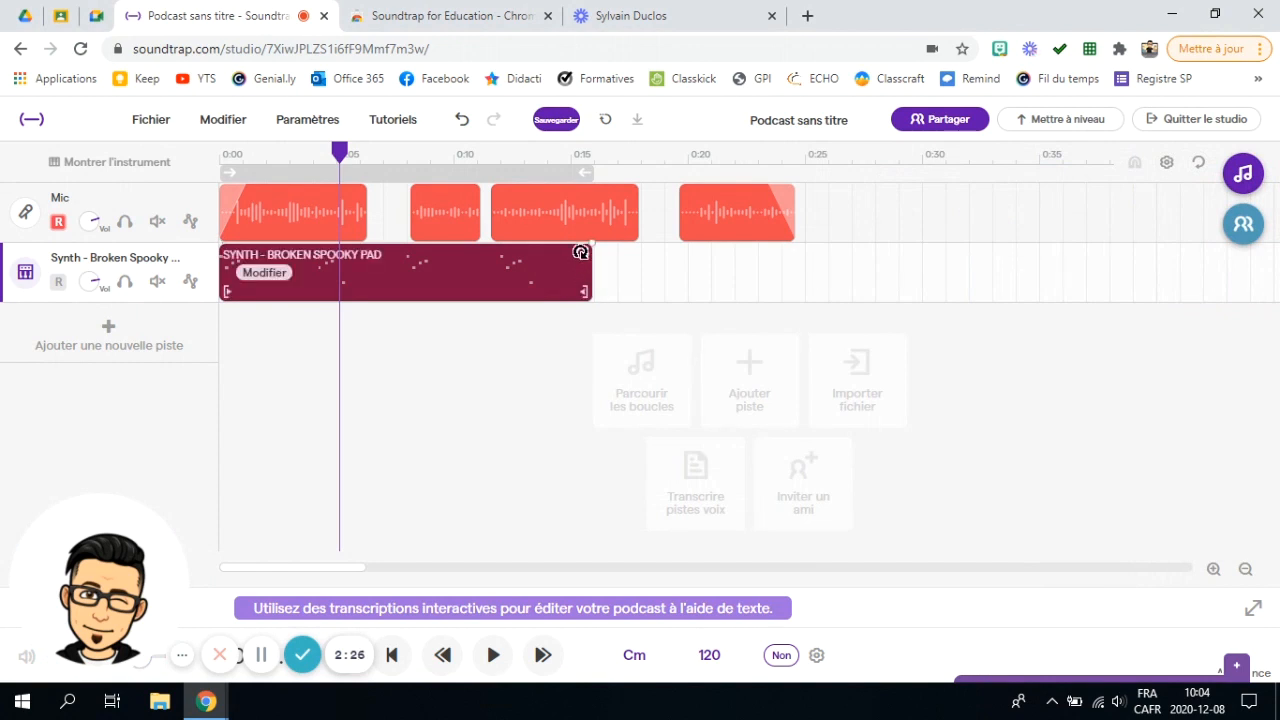
Step: Stretch the Broken Spooky Pad loop past 35 seconds and scroll the timeline back to 0:00
drag(582, 252, 840, 255)
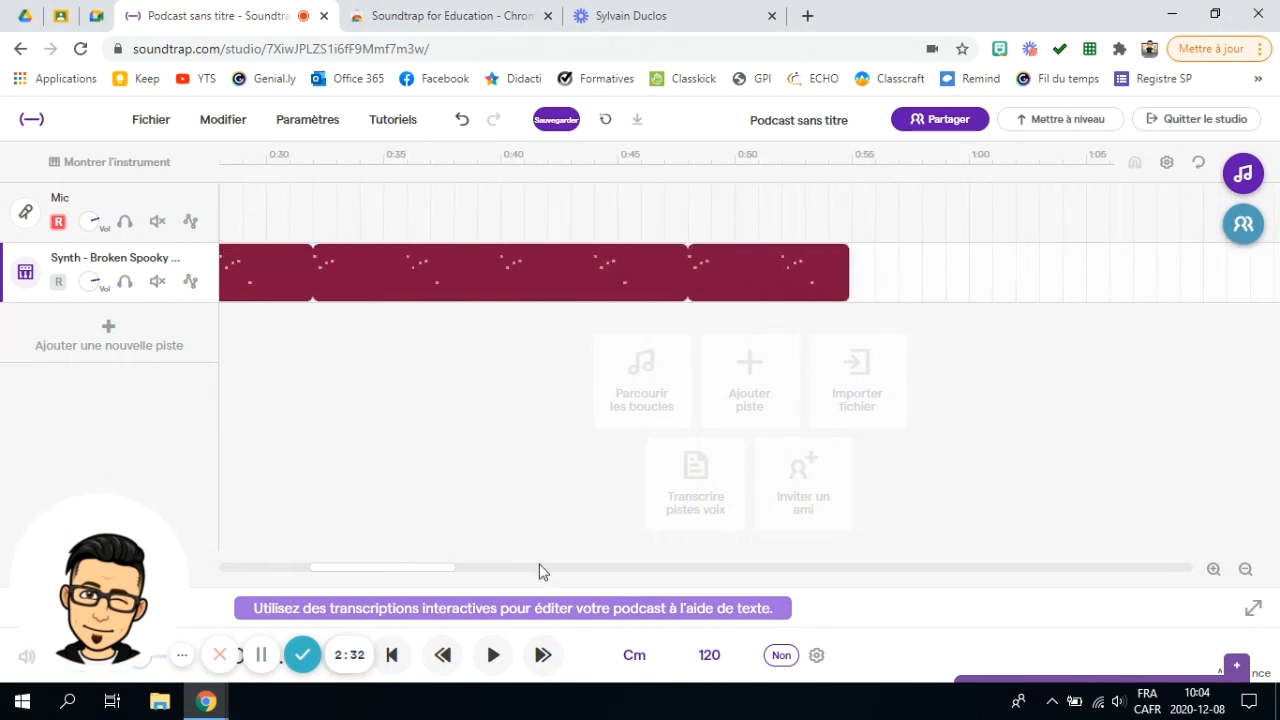
drag(409, 571, 263, 569)
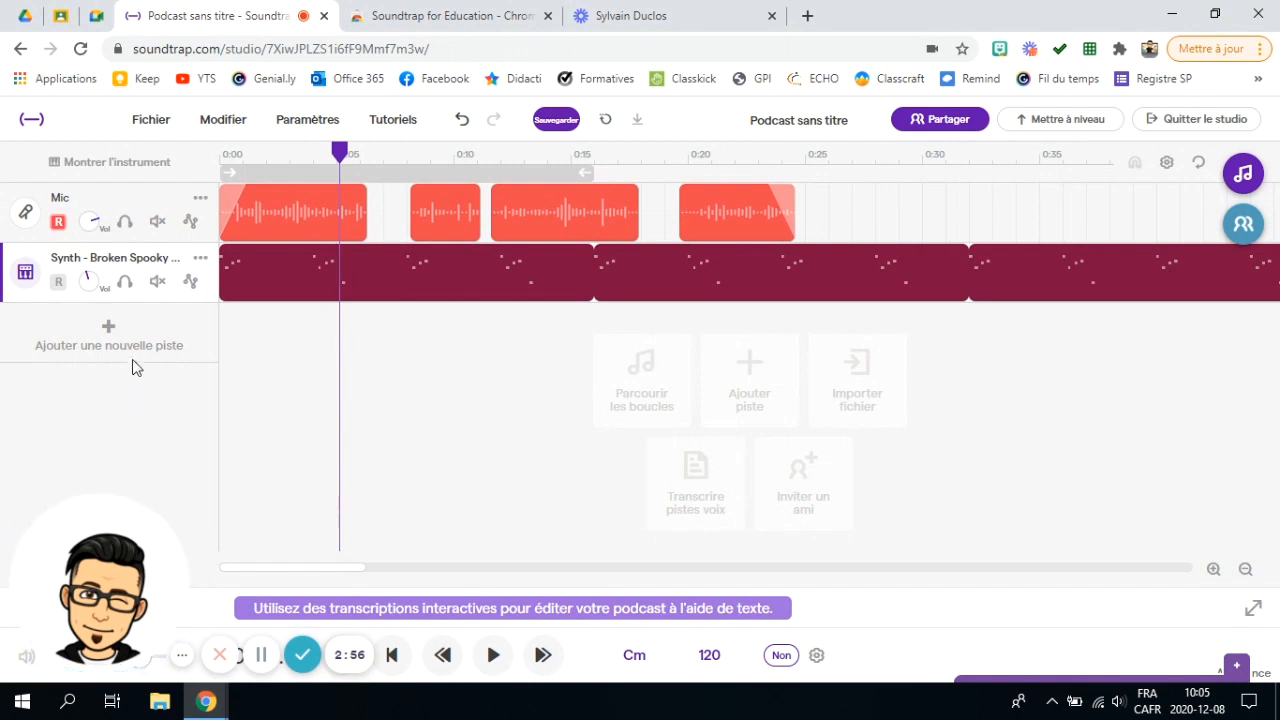
Step: Search loops for 'thunderSounds' and add Rain And Thunder 1 as a third track at 0:00
click(105, 335)
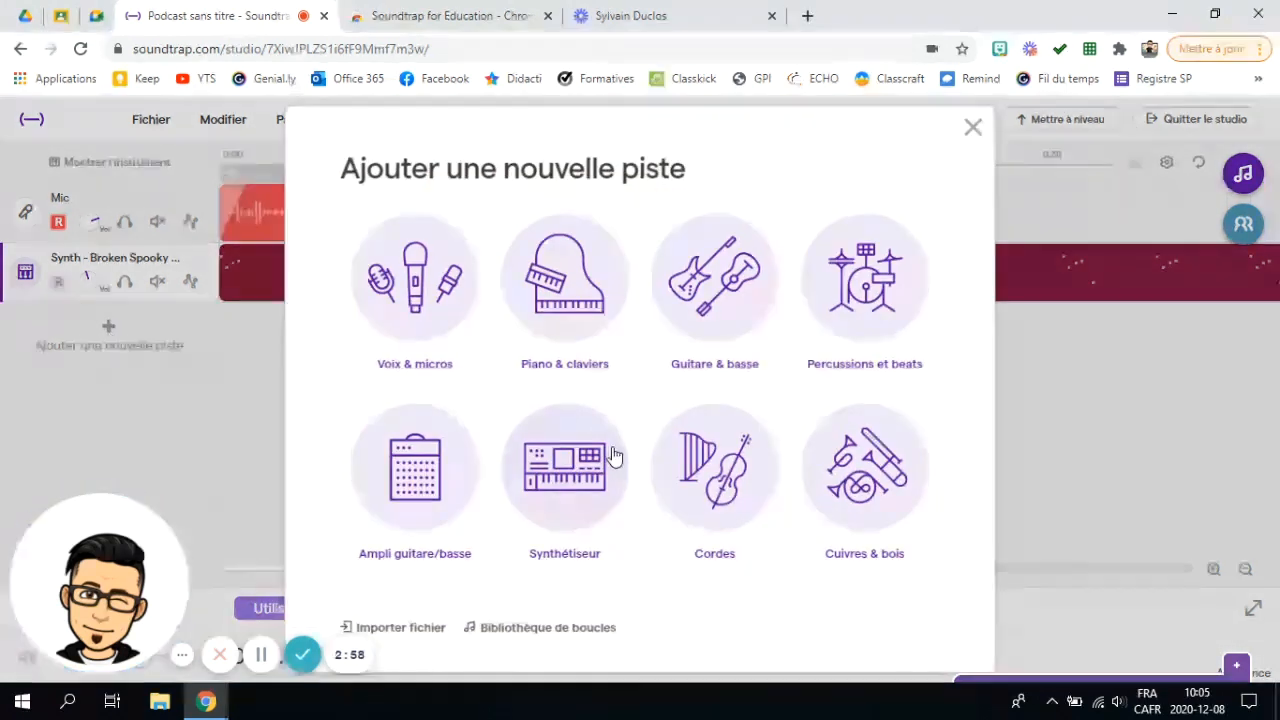
click(514, 628)
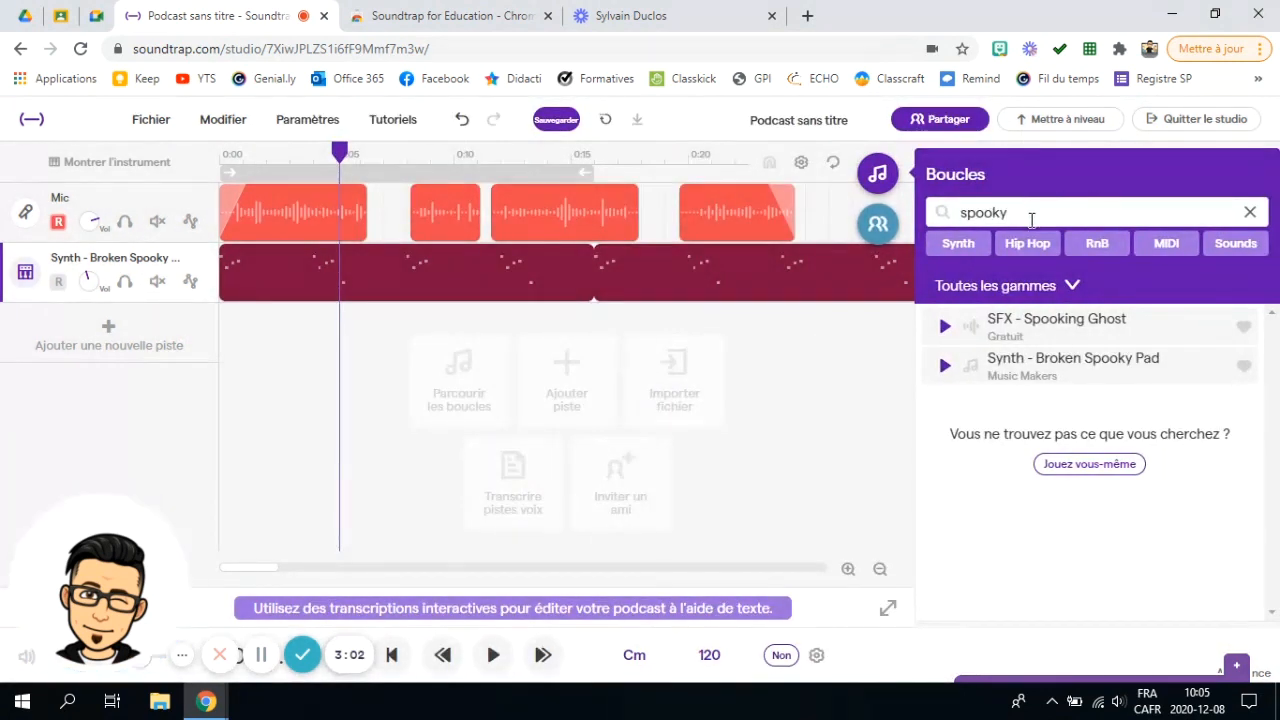
drag(1031, 211, 948, 218)
text(thunderSounds)
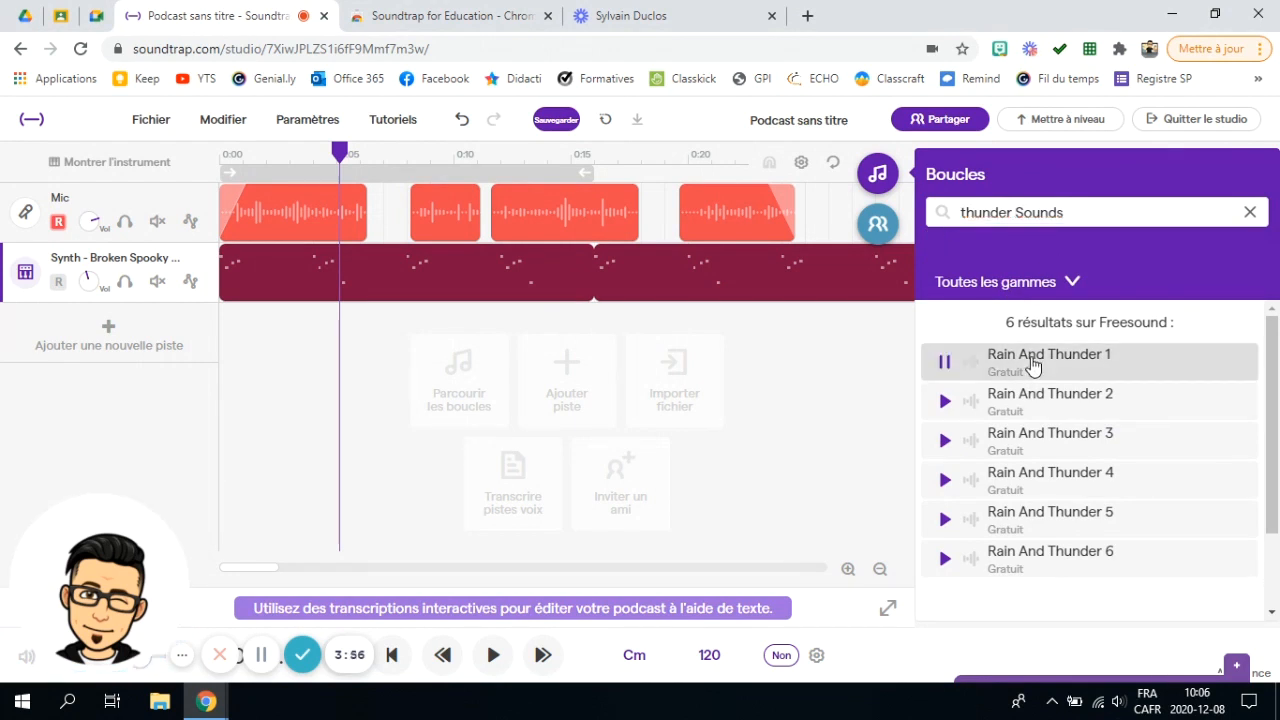
drag(1034, 366, 221, 348)
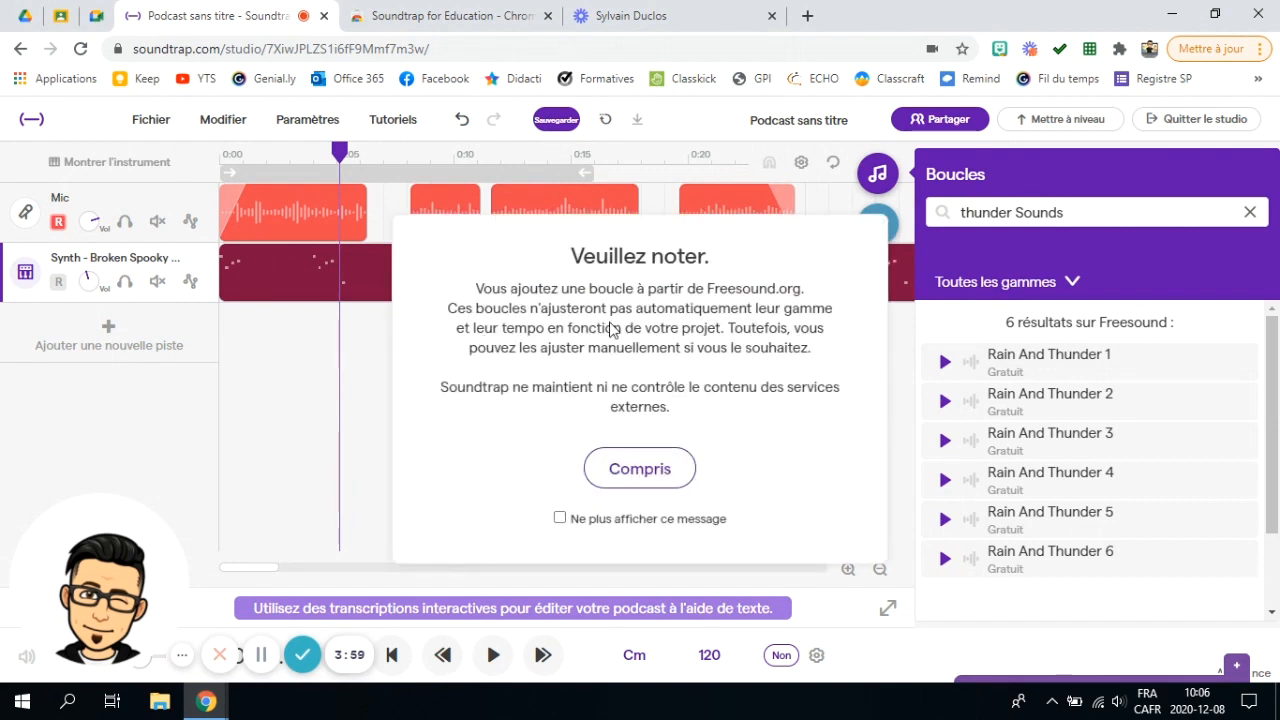
click(647, 460)
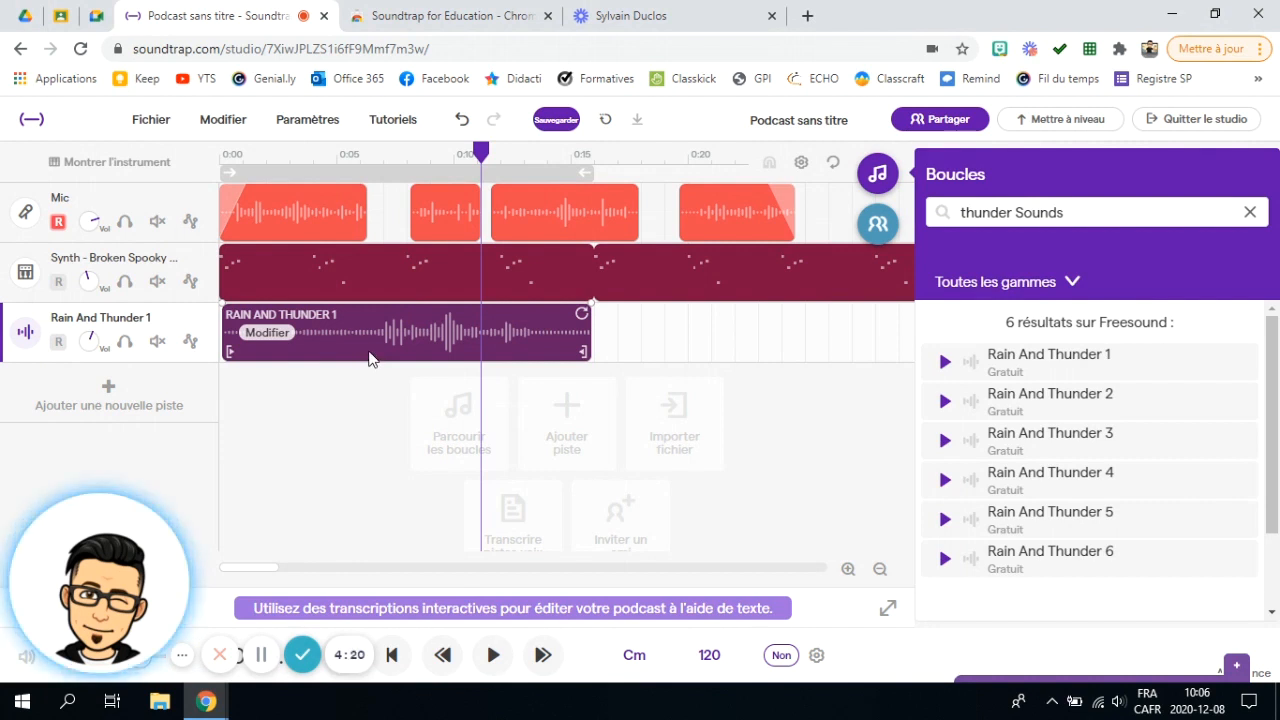
click(157, 221)
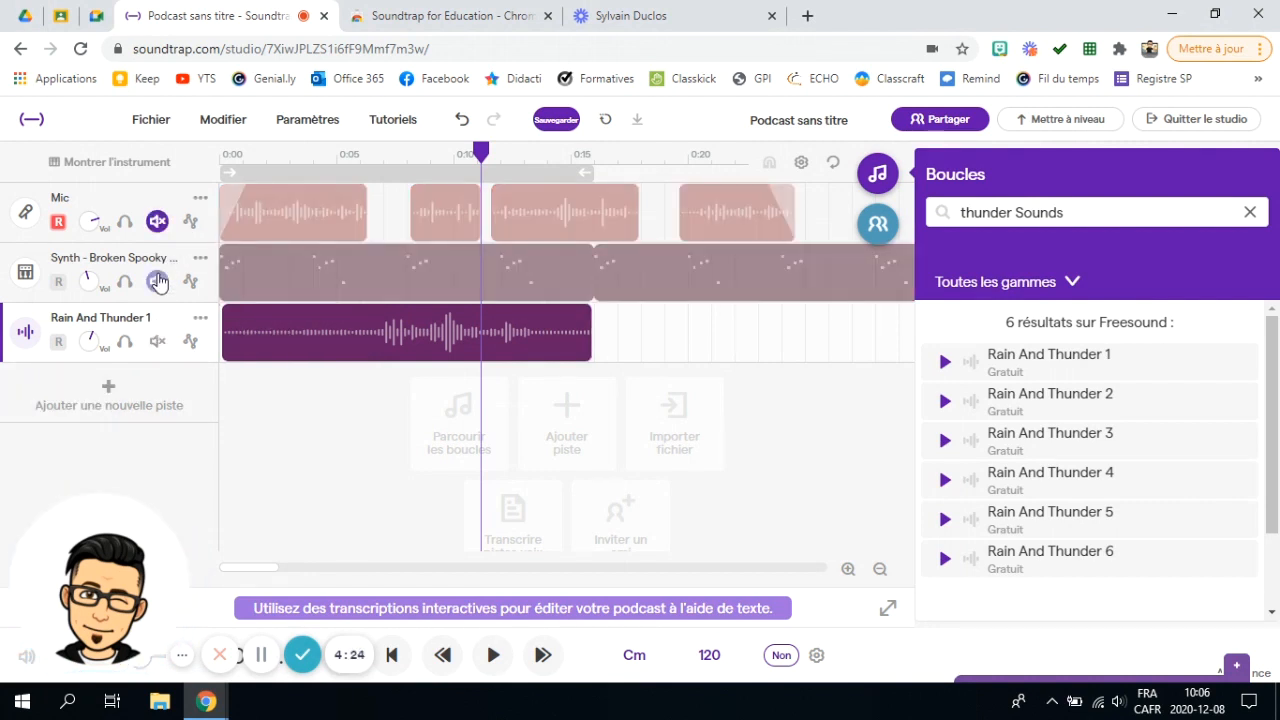
click(157, 281)
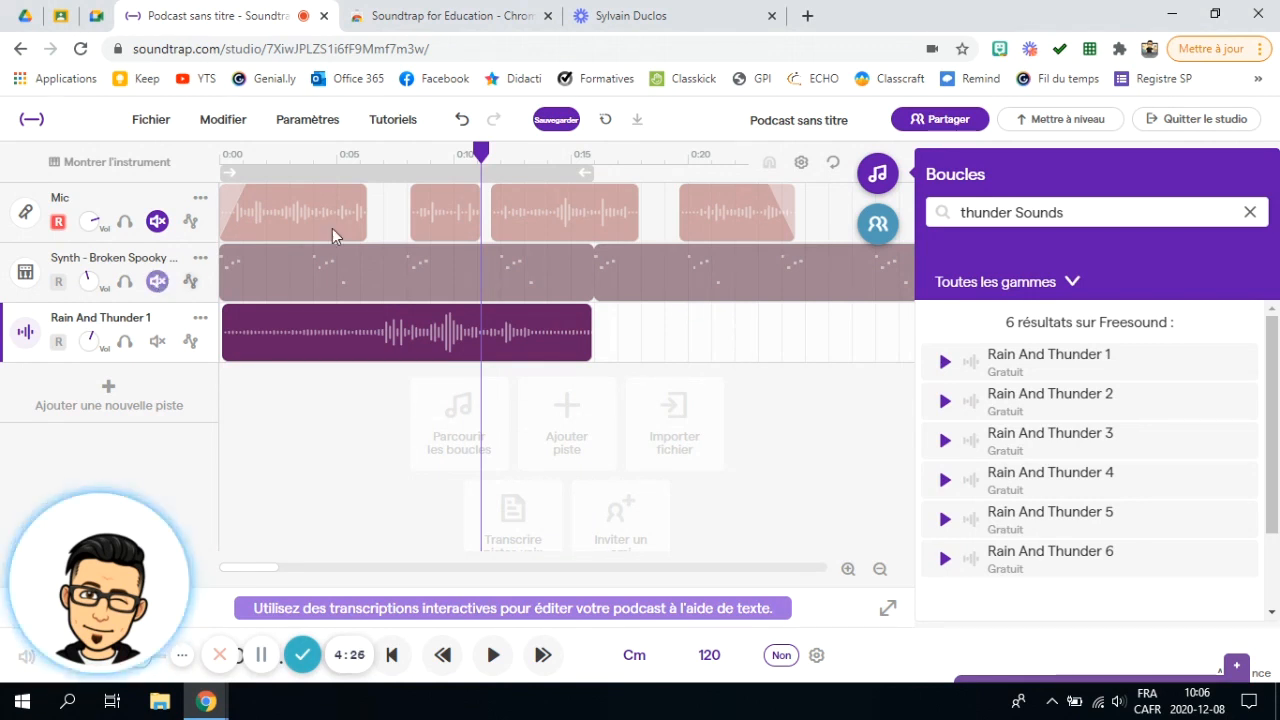
drag(480, 152, 340, 152)
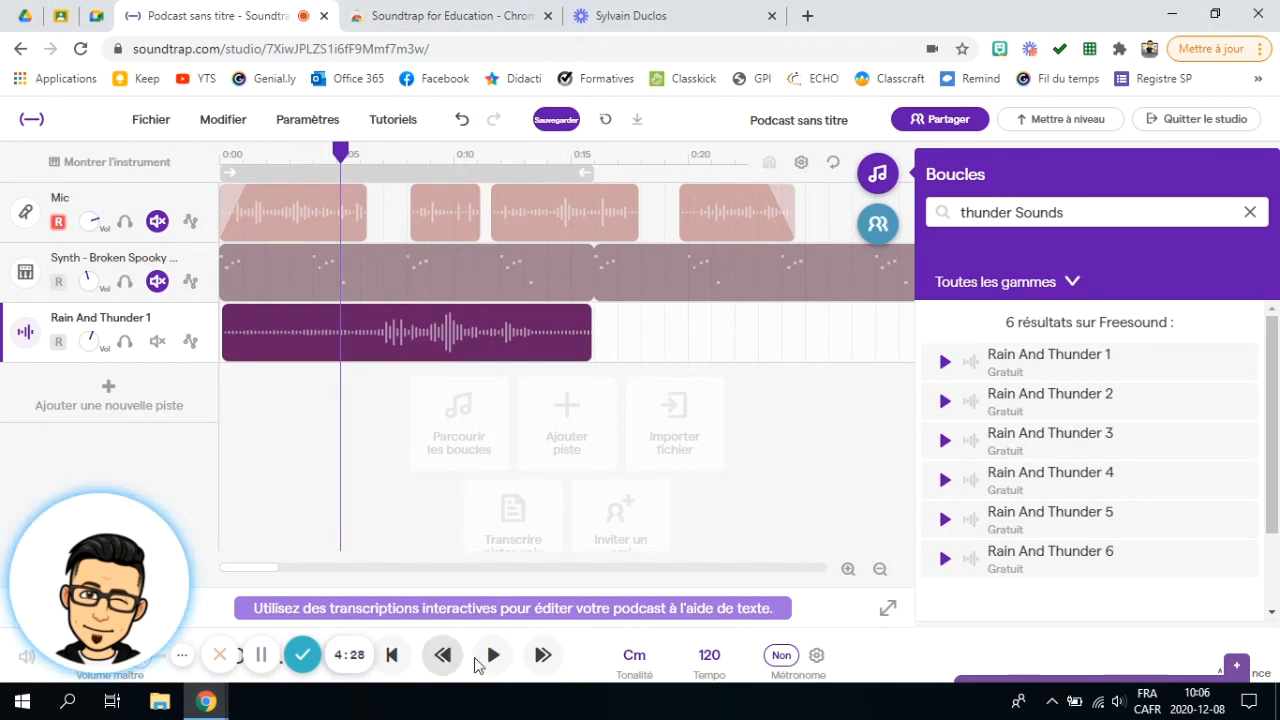
click(493, 655)
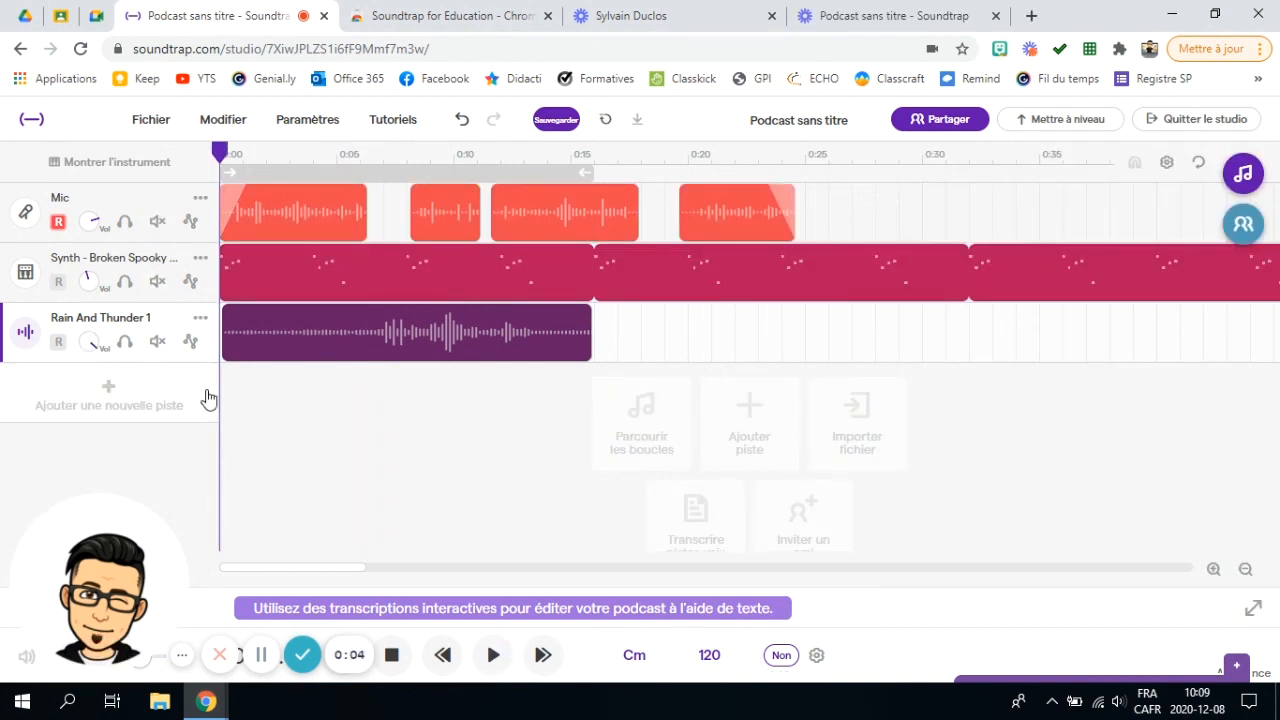
click(152, 121)
Step: Save the project with Fichier > Enregistrer after the export asks for a save first
mouse_move(232, 440)
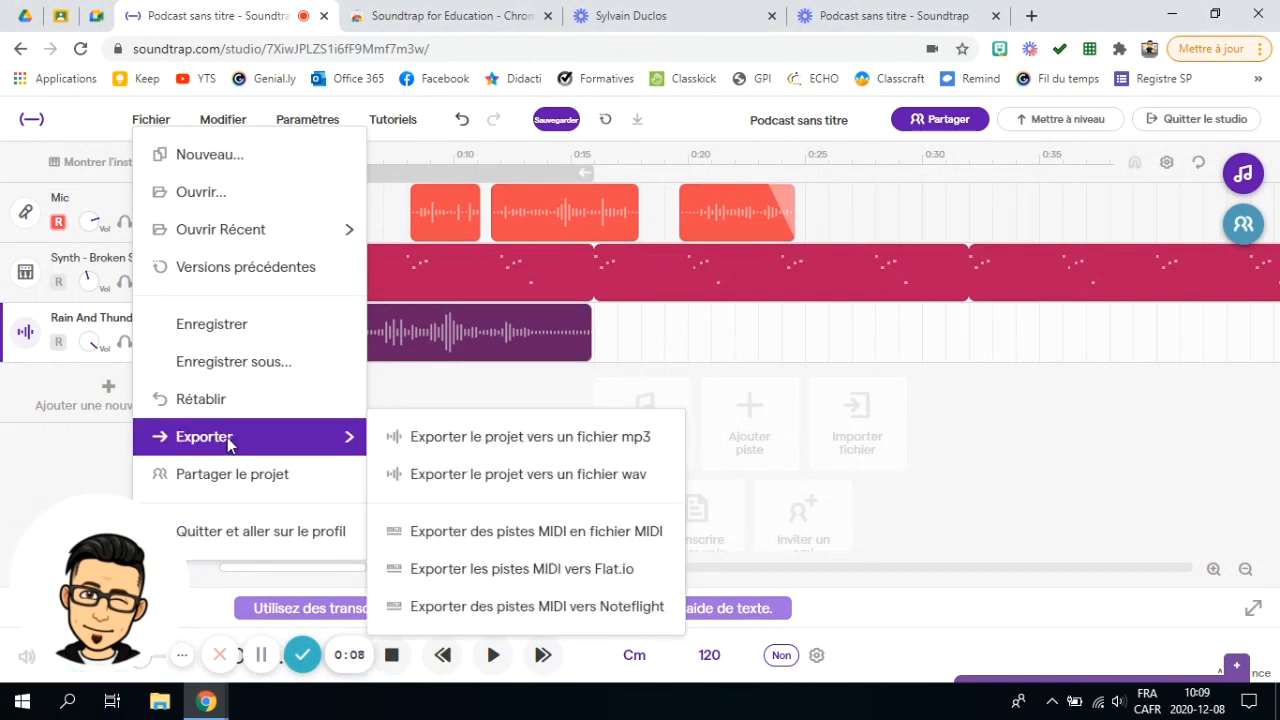
click(502, 456)
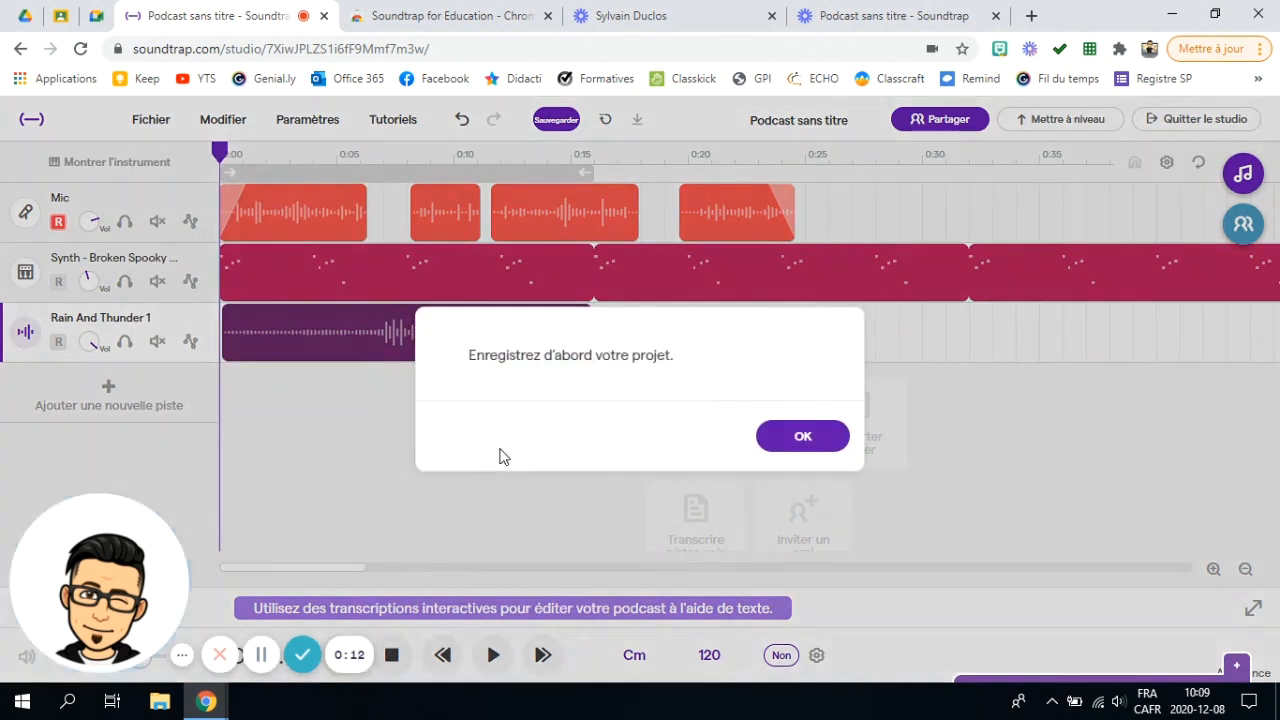
click(802, 436)
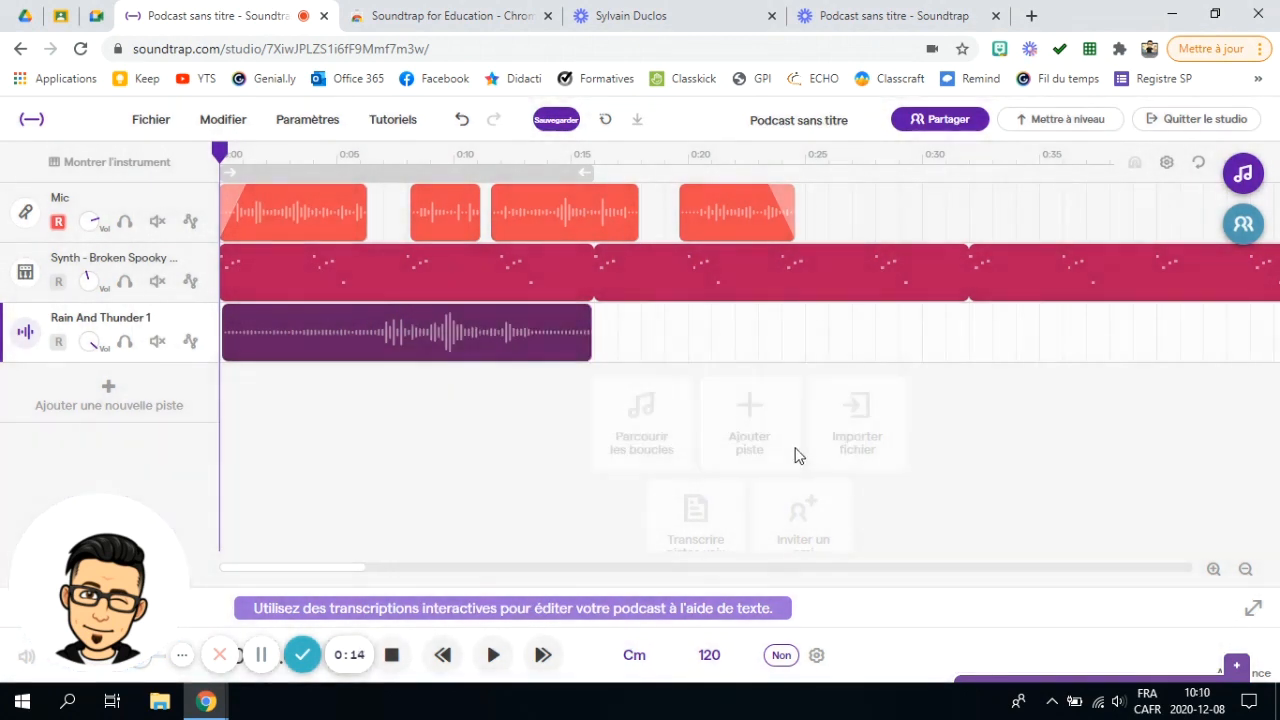
click(151, 121)
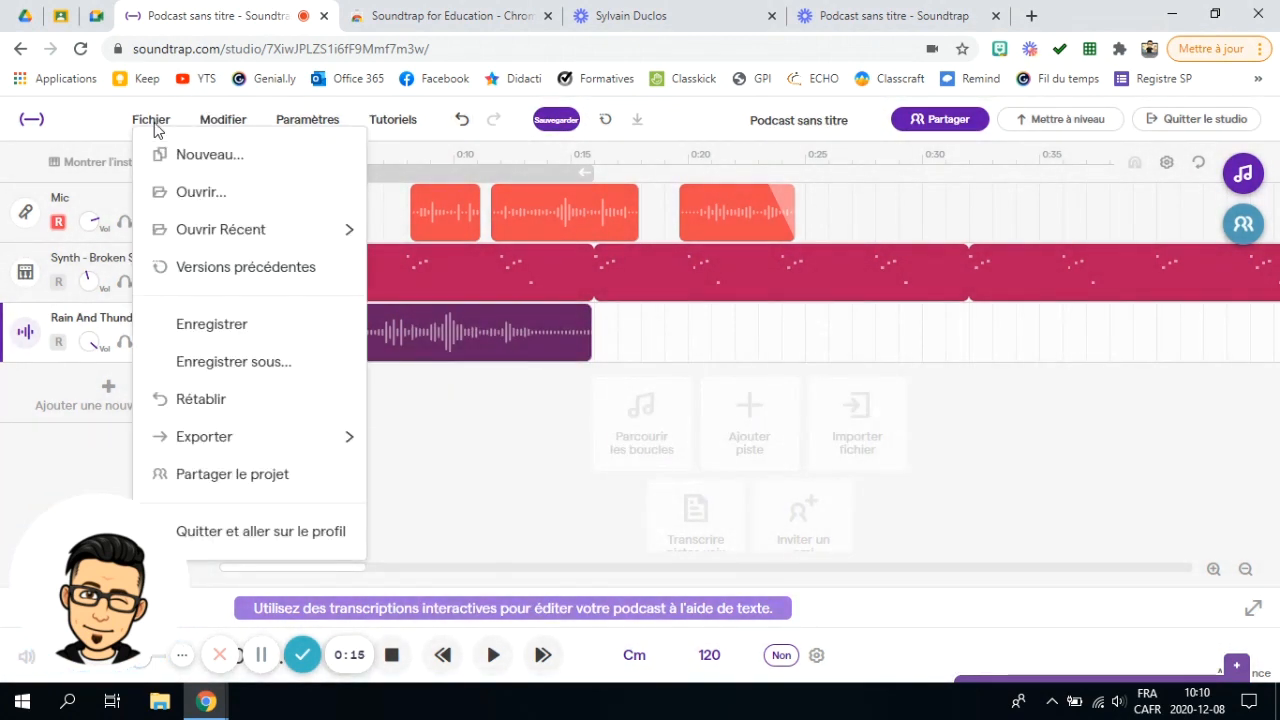
click(185, 327)
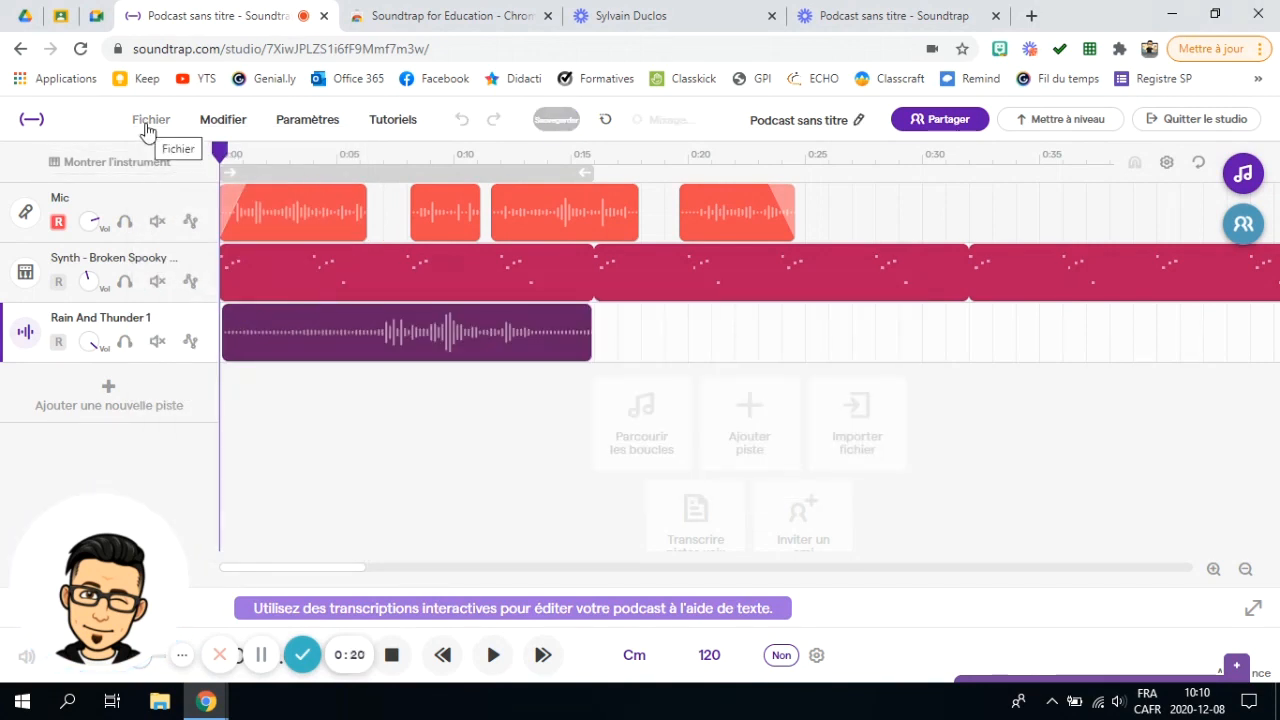
Step: Export the project to an MP3 file, downloading 'Podcast sans titre' once mixing finishes
click(147, 127)
mouse_move(229, 432)
click(457, 437)
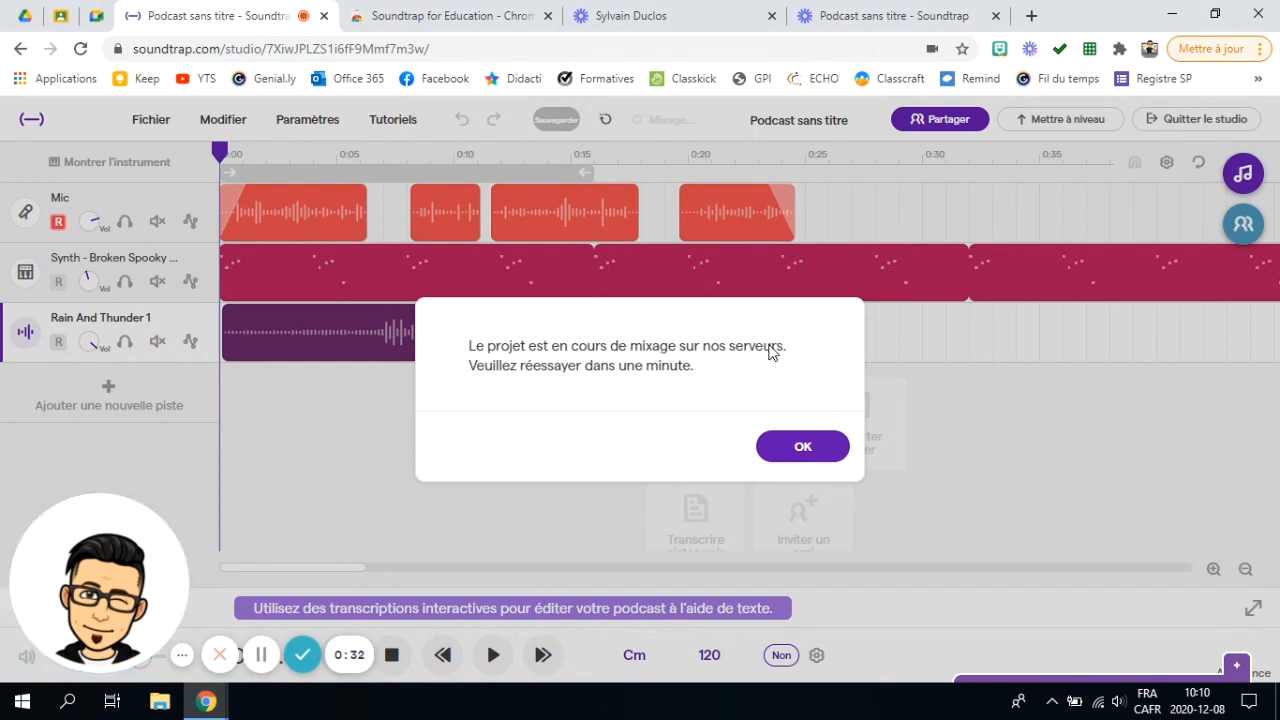
click(814, 450)
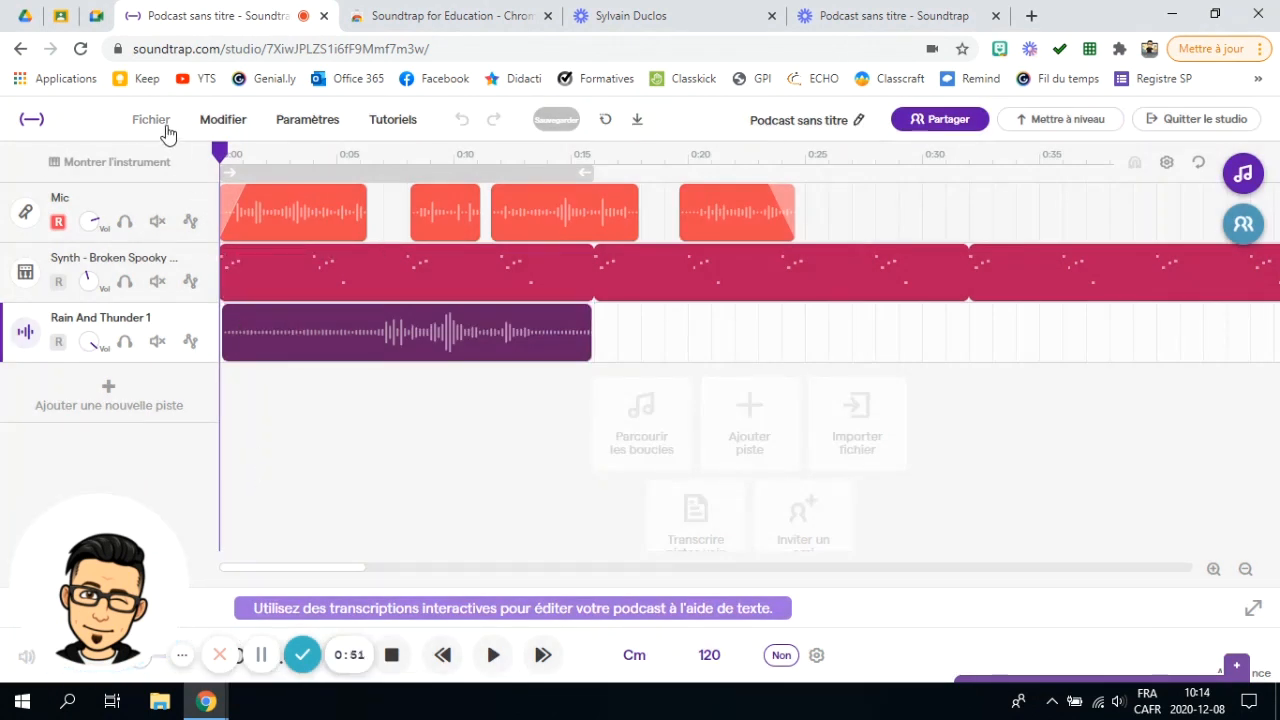
click(164, 124)
mouse_move(245, 440)
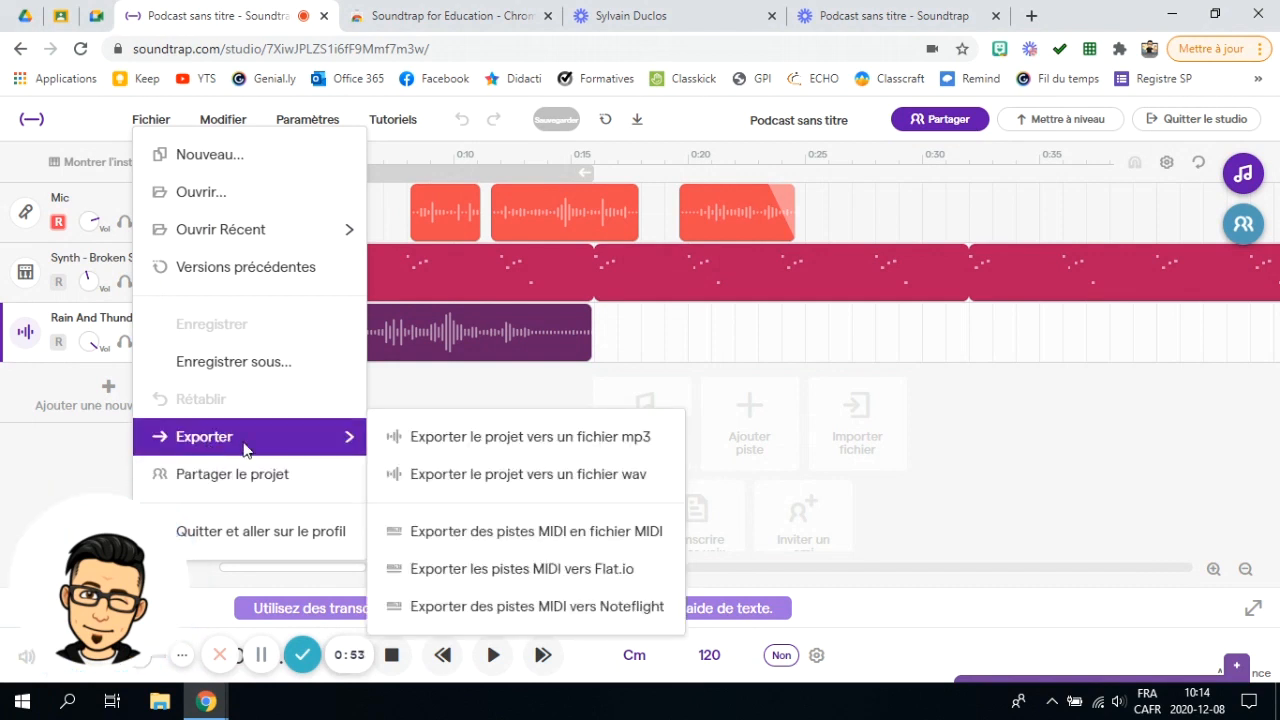
click(449, 450)
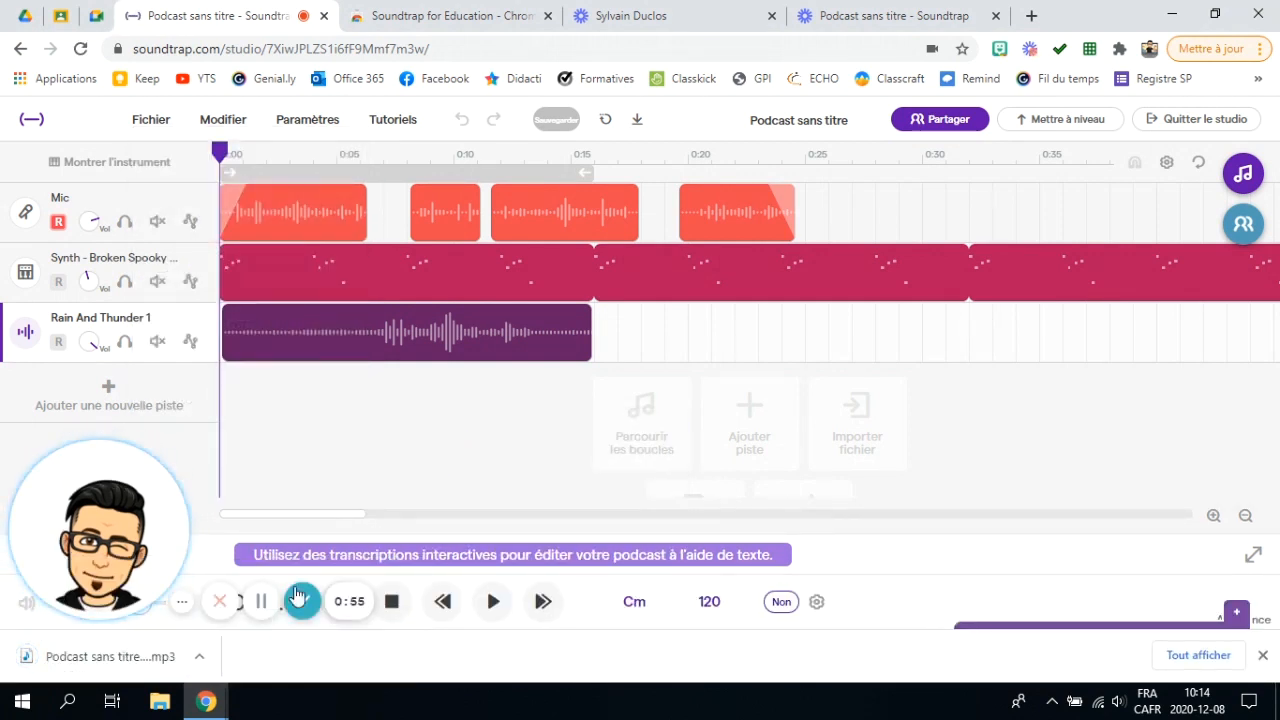